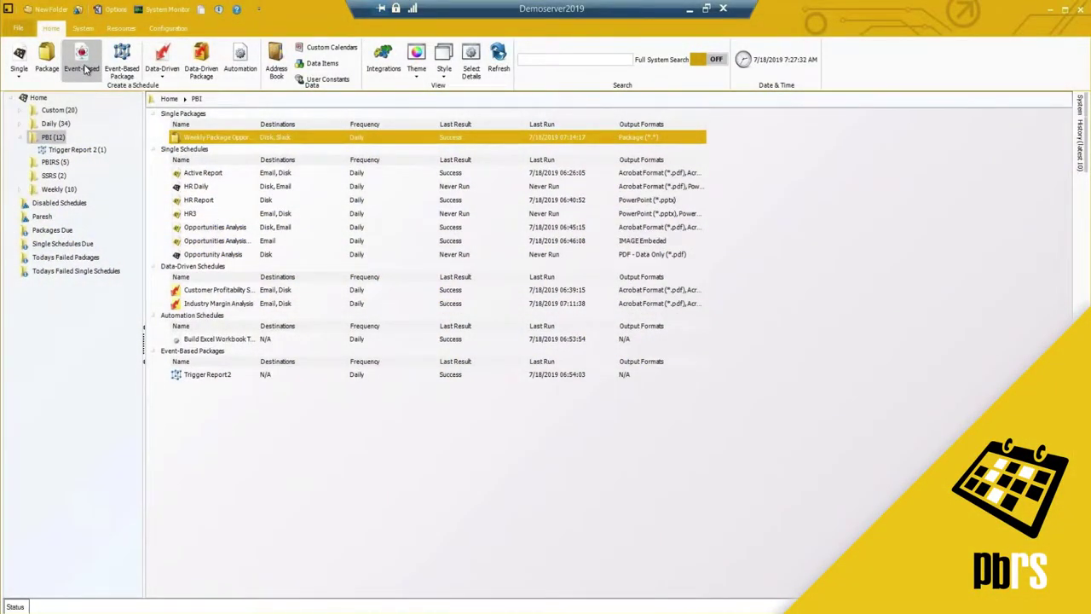
# Launch the Event-Based Schedule wizard from the Home ribbon and nudge its window left.
pyautogui.click(83, 66)
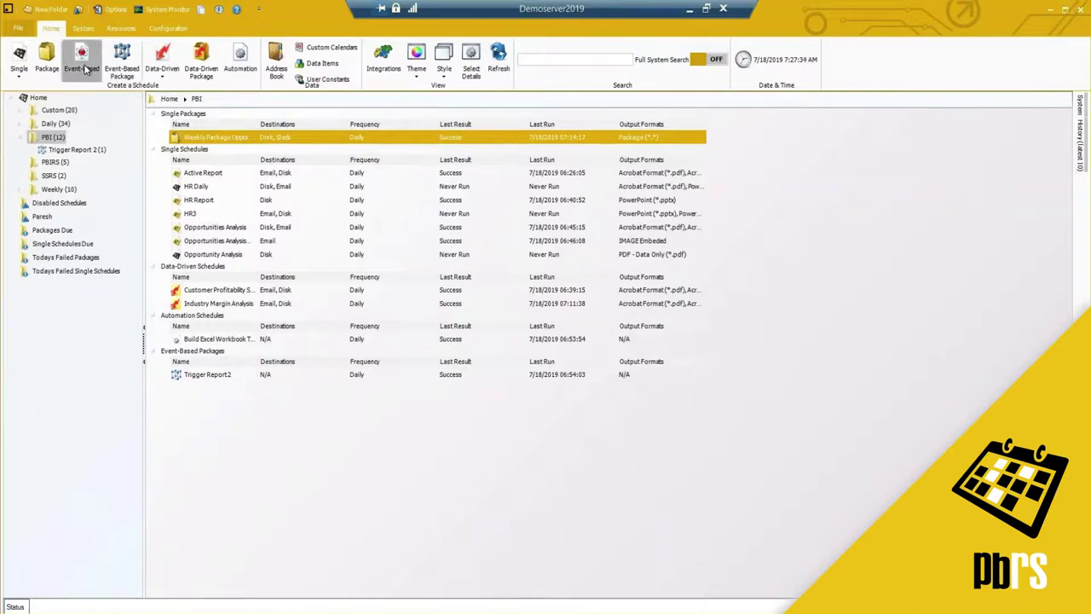
pyautogui.moveTo(424, 182); pyautogui.dragTo(406, 184)
# Name the schedule 'Demo EB' in the PBI folder and continue to the Conditions page.
pyautogui.click(464, 224)
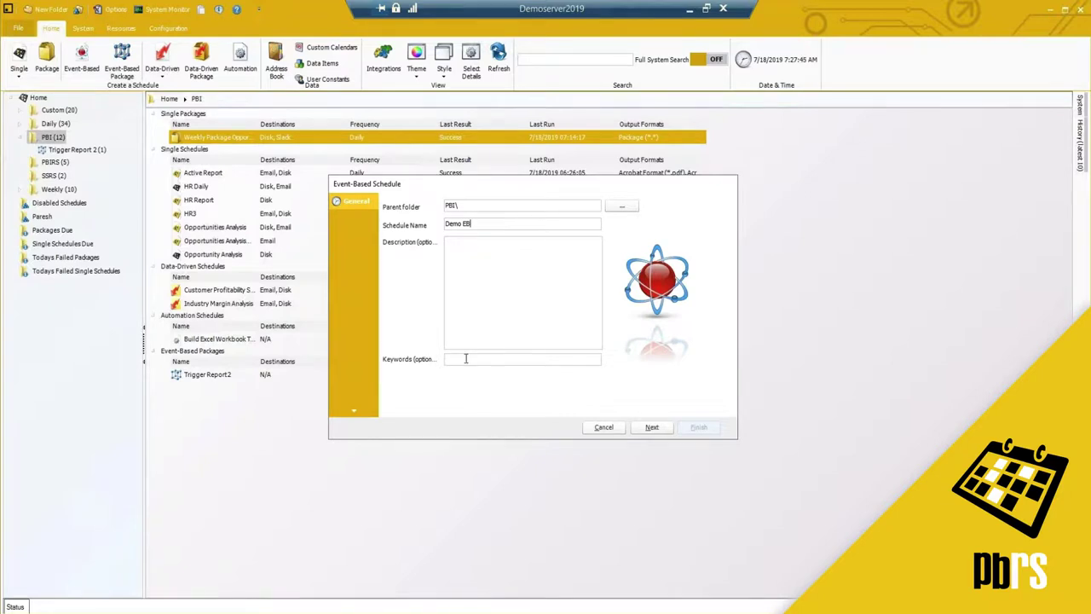
pyautogui.click(651, 427)
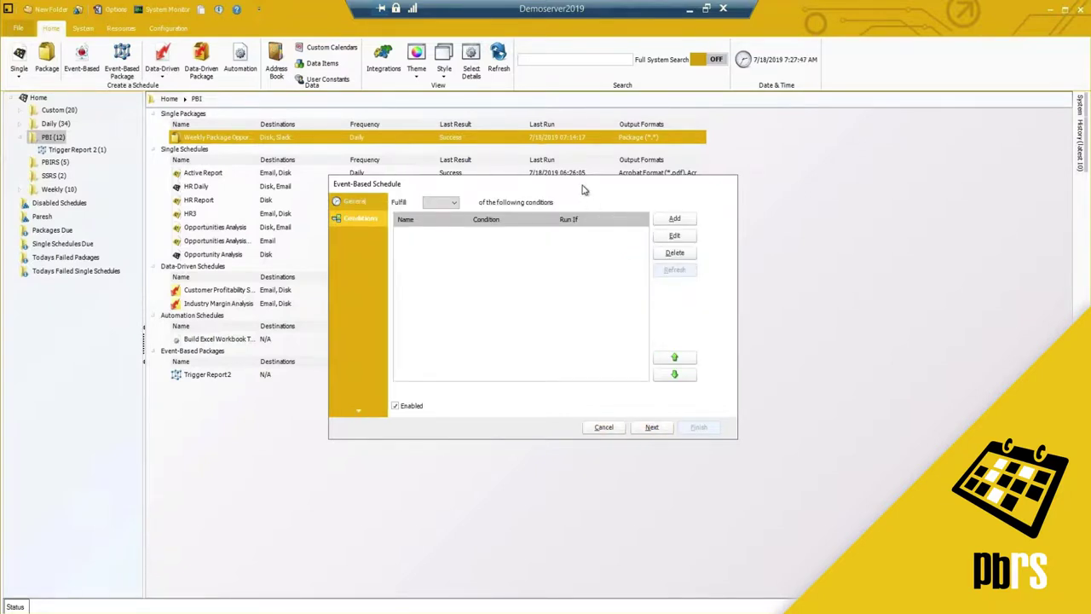
pyautogui.moveTo(582, 184); pyautogui.dragTo(570, 185)
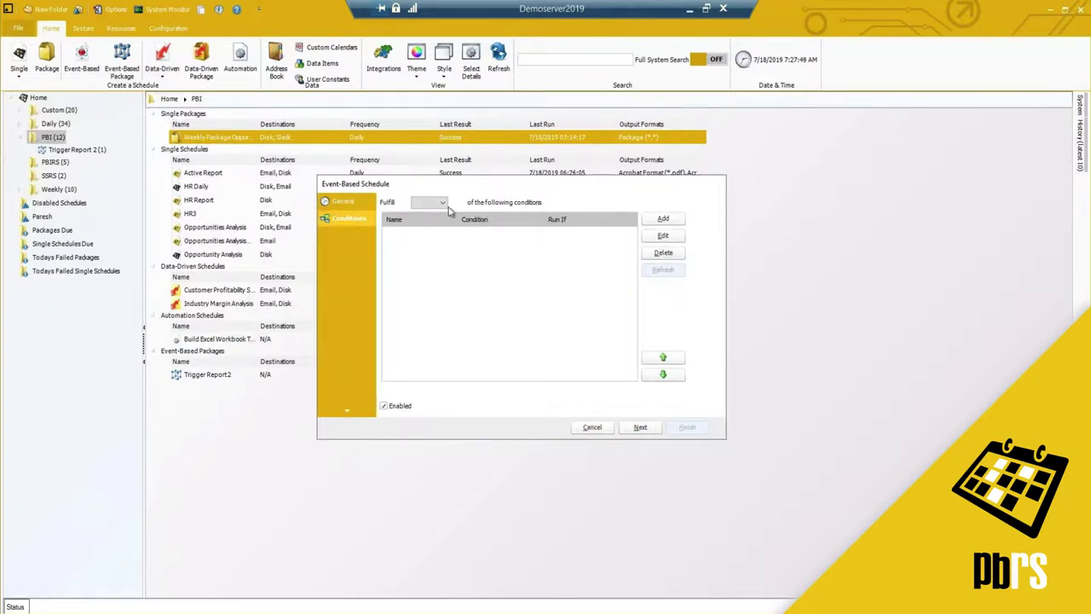
# Bring up the condition type list to add a Database Record has been Modified condition.
pyautogui.click(667, 220)
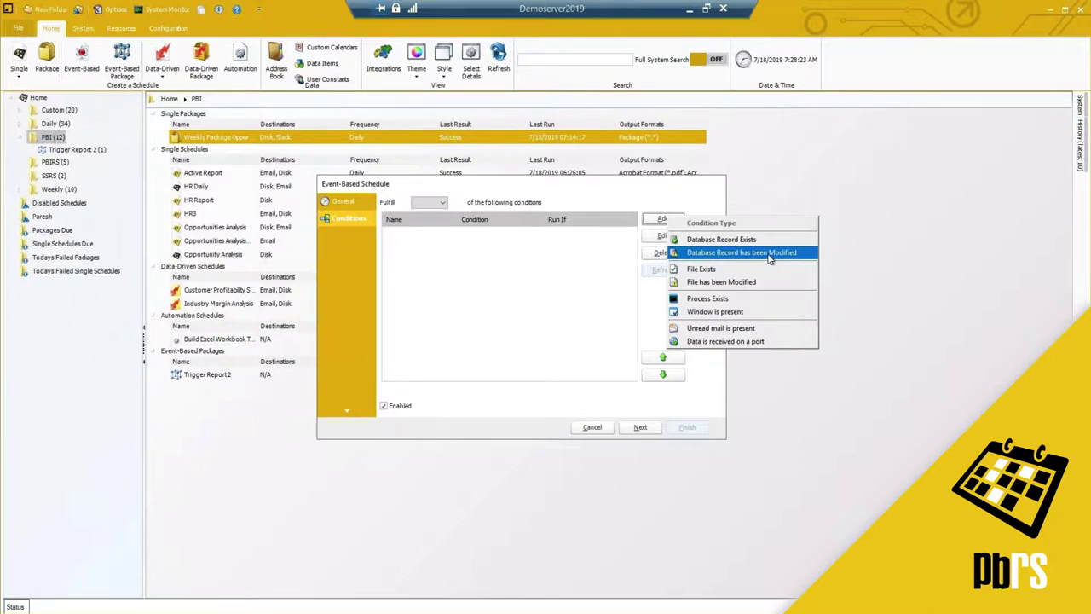
# Add a Database Record Modified condition named 'New Orders' with its test set to TRUE.
pyautogui.click(716, 254)
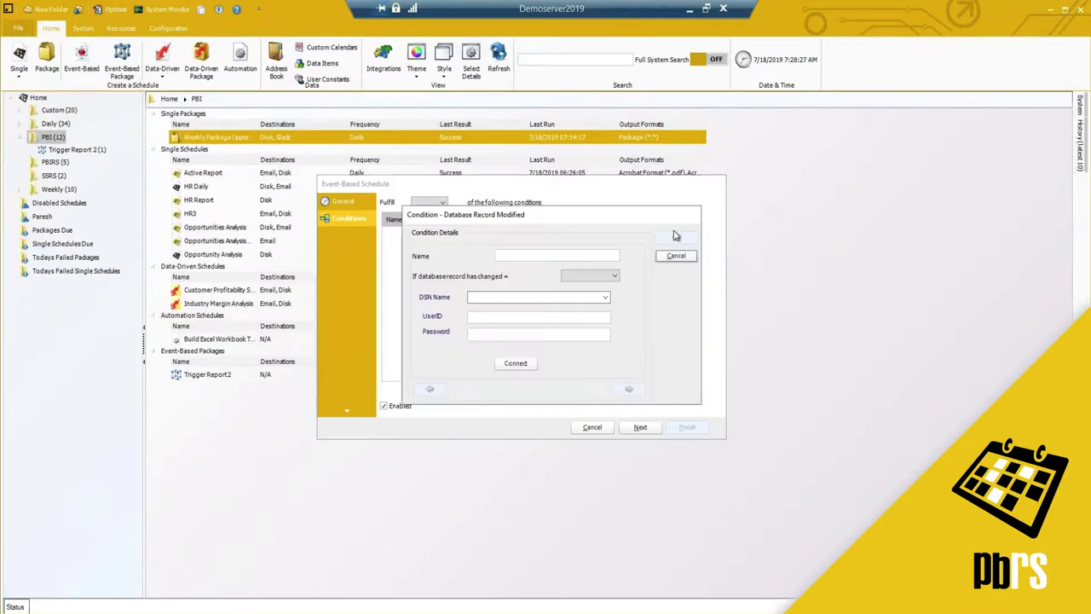
pyautogui.write('New Orders')
pyautogui.moveTo(558, 219); pyautogui.dragTo(552, 225)
pyautogui.click(571, 280)
pyautogui.click(569, 290)
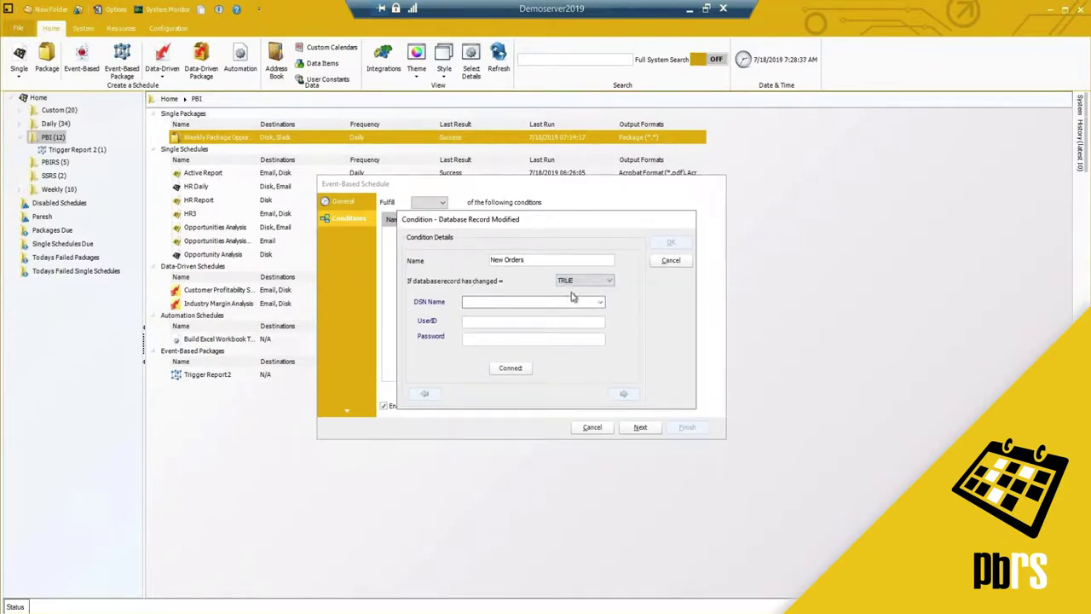
# Connect the condition to the SQL-RD Samples DSN and continue to the record selection query.
pyautogui.click(600, 301)
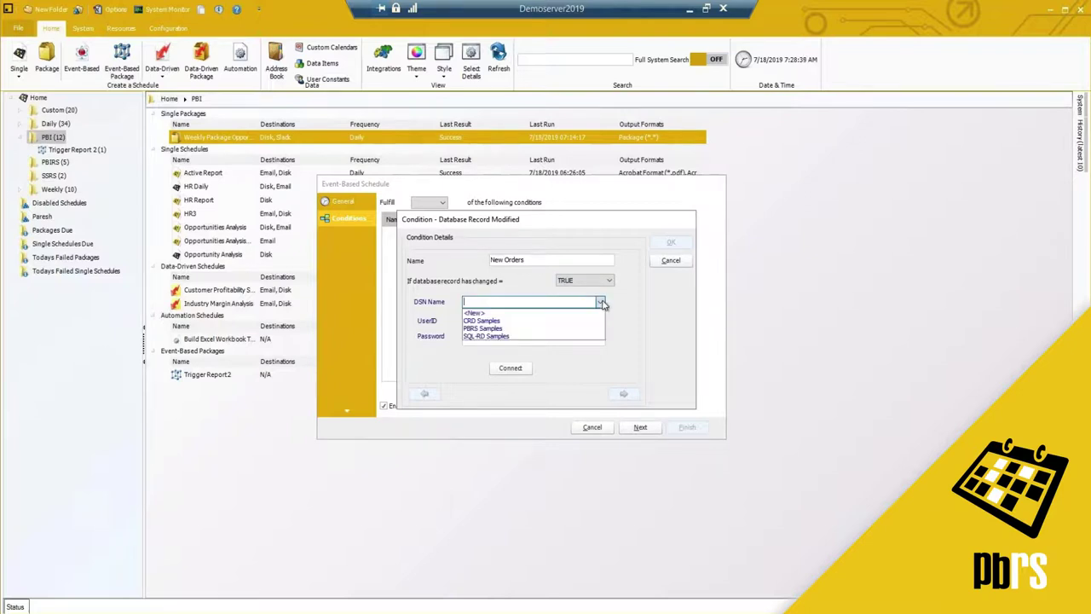
pyautogui.click(484, 338)
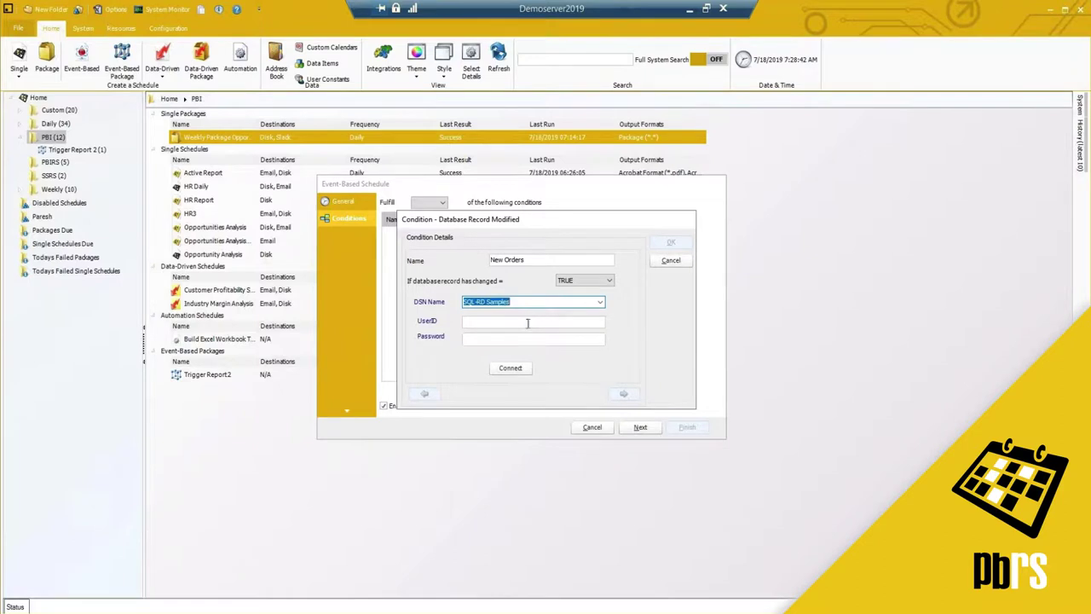
pyautogui.click(503, 367)
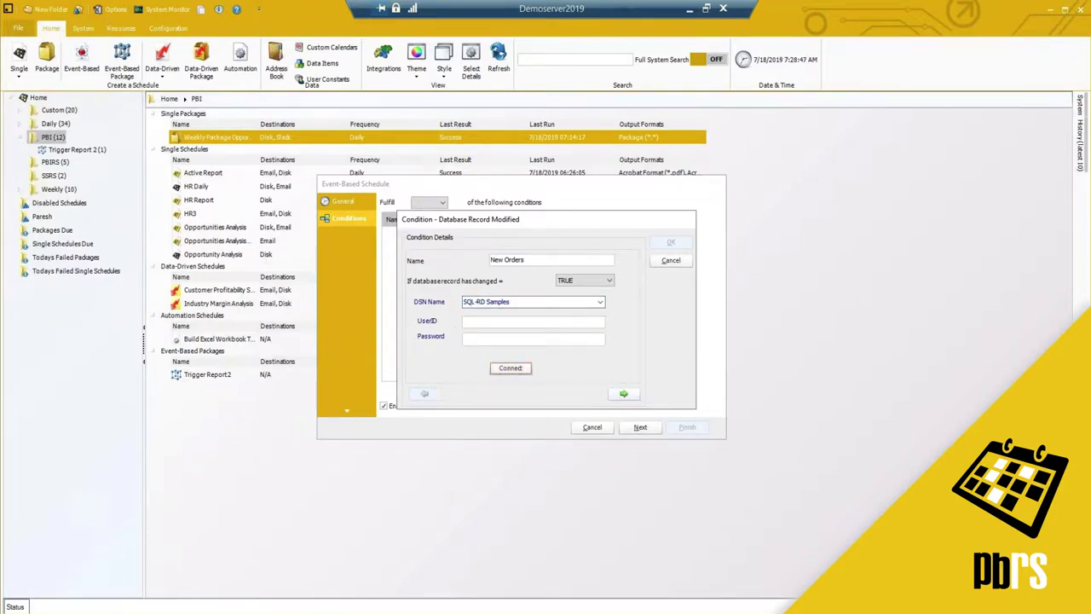
pyautogui.click(623, 396)
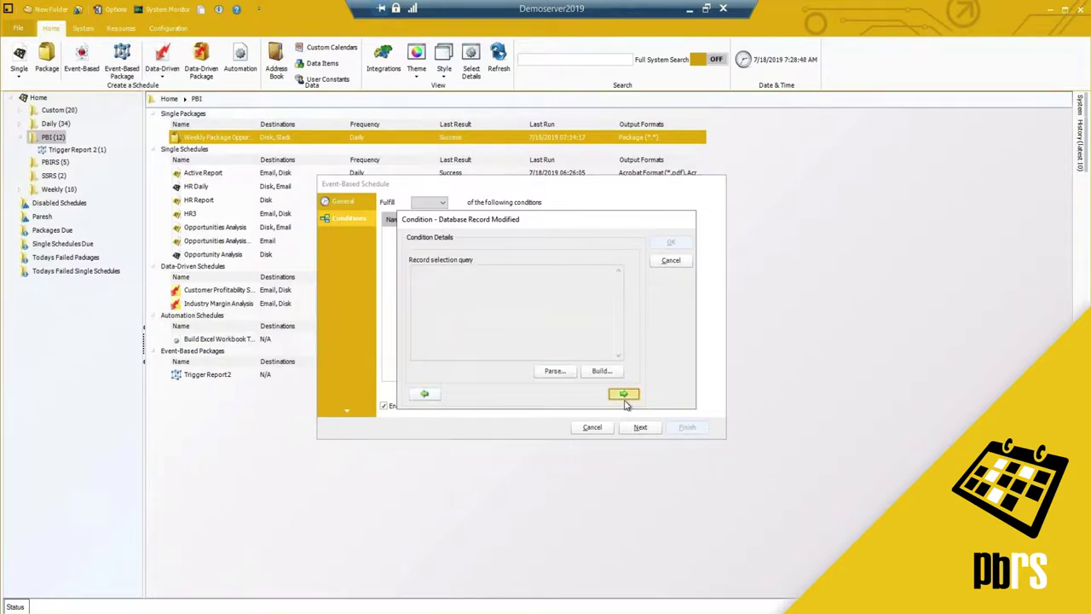
# Build a query on the Orders table in SQL-RD Samples, parse it, and preview its 830 records.
pyautogui.click(601, 373)
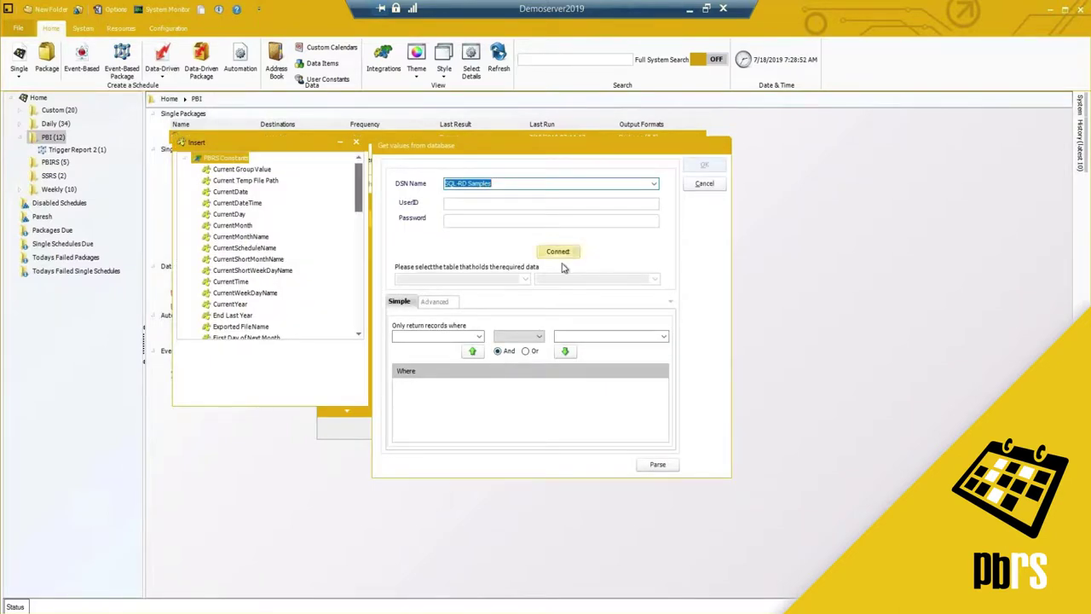
pyautogui.click(564, 252)
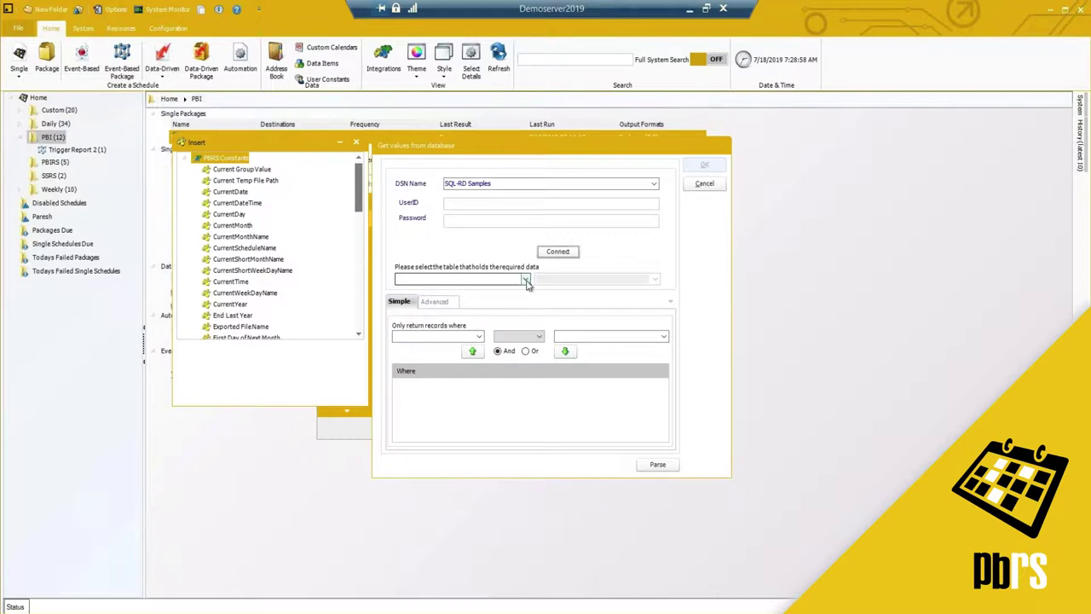
pyautogui.click(526, 281)
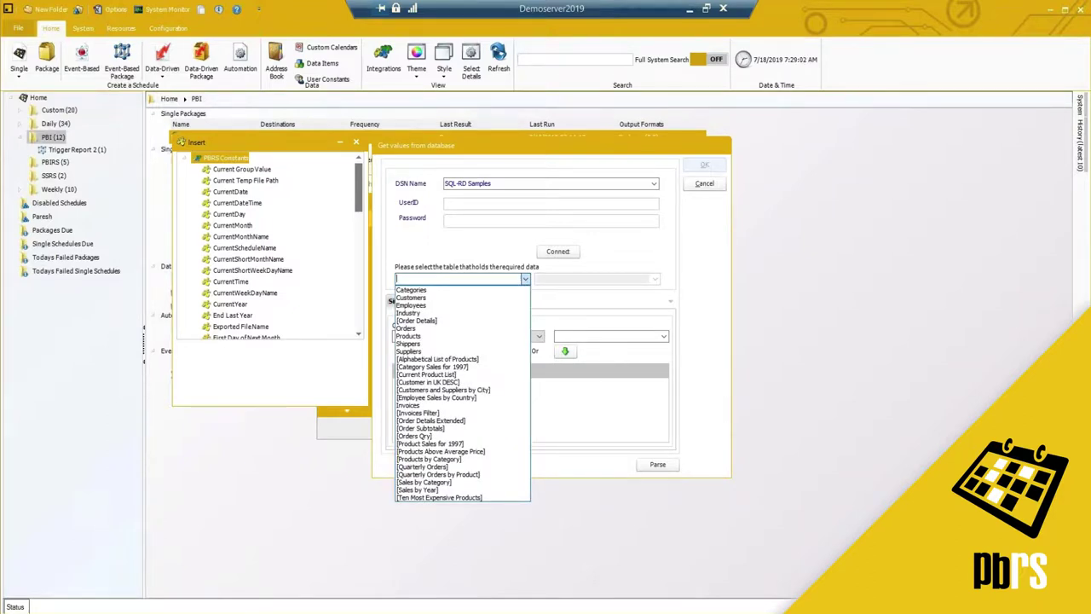
pyautogui.click(407, 327)
pyautogui.click(433, 279)
pyautogui.click(658, 464)
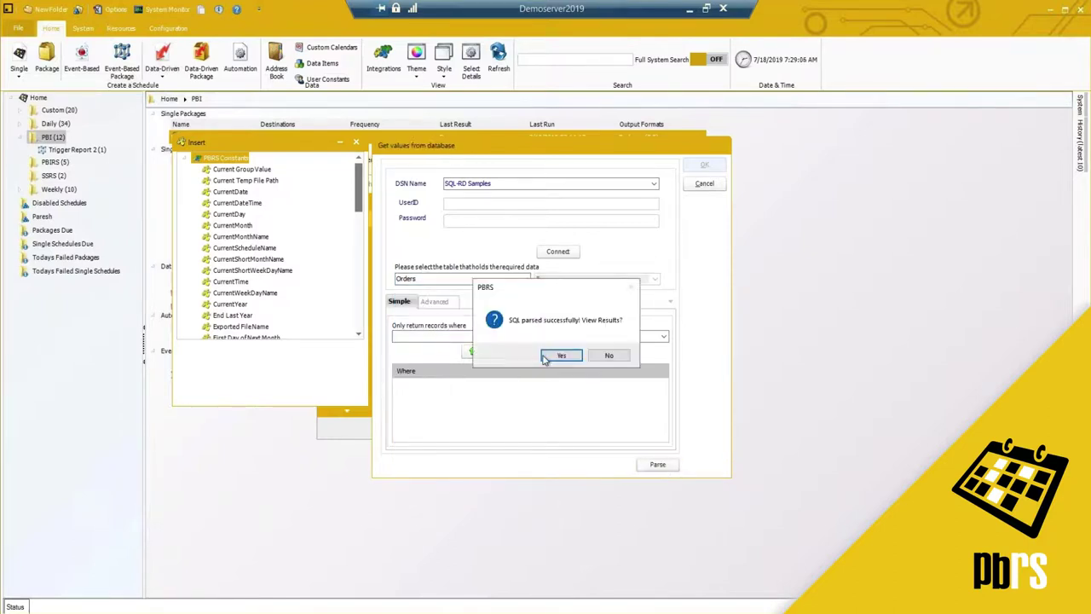
pyautogui.click(558, 356)
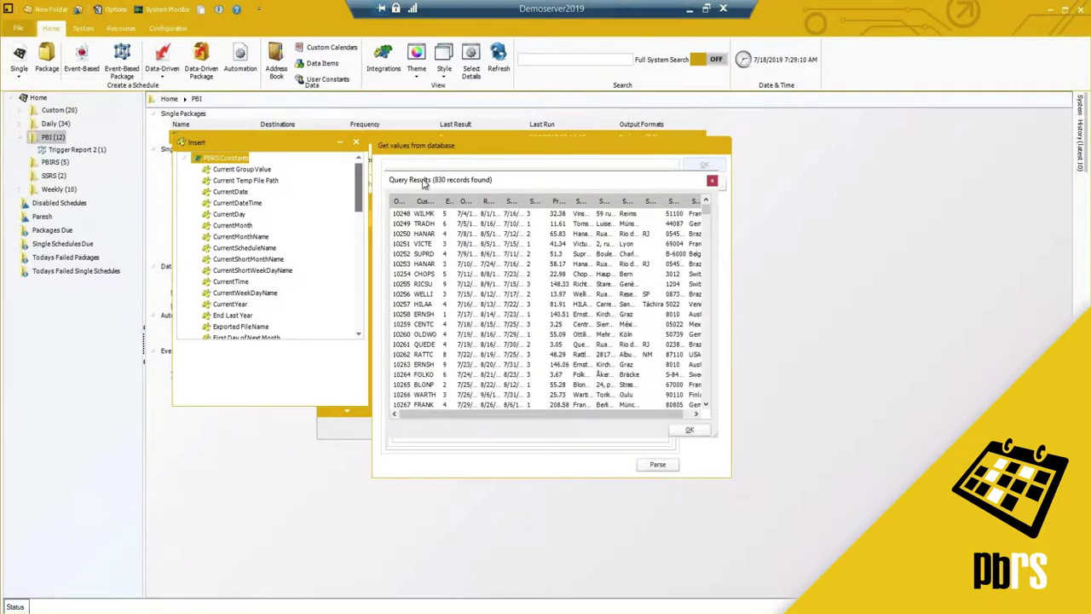
pyautogui.moveTo(423, 183); pyautogui.dragTo(404, 191)
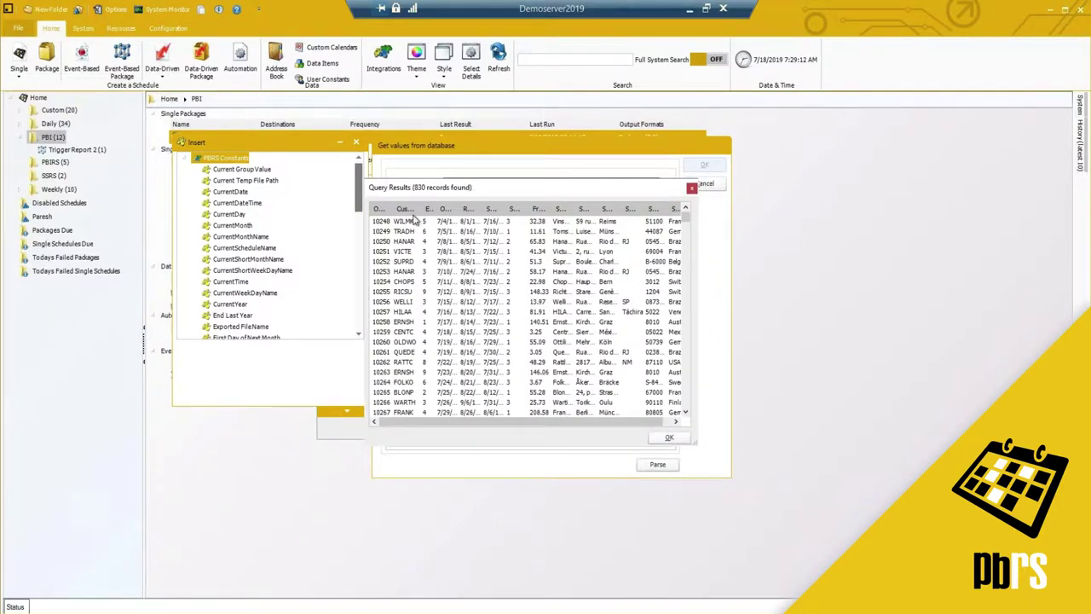
pyautogui.moveTo(455, 421); pyautogui.dragTo(504, 419)
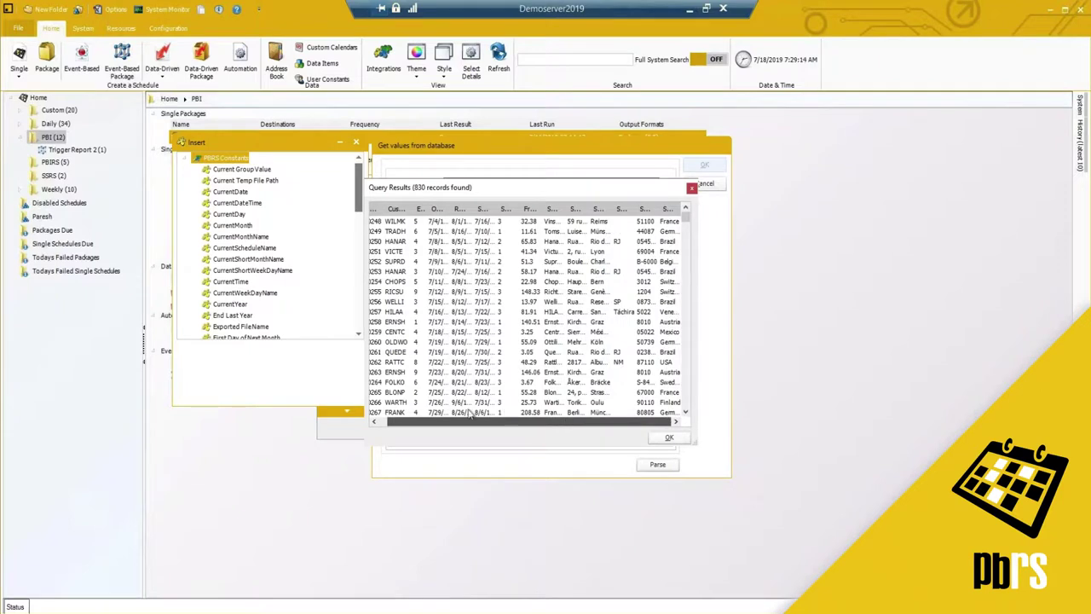
# Change the query table to Customers, parse it, and preview its 91 records.
pyautogui.click(669, 437)
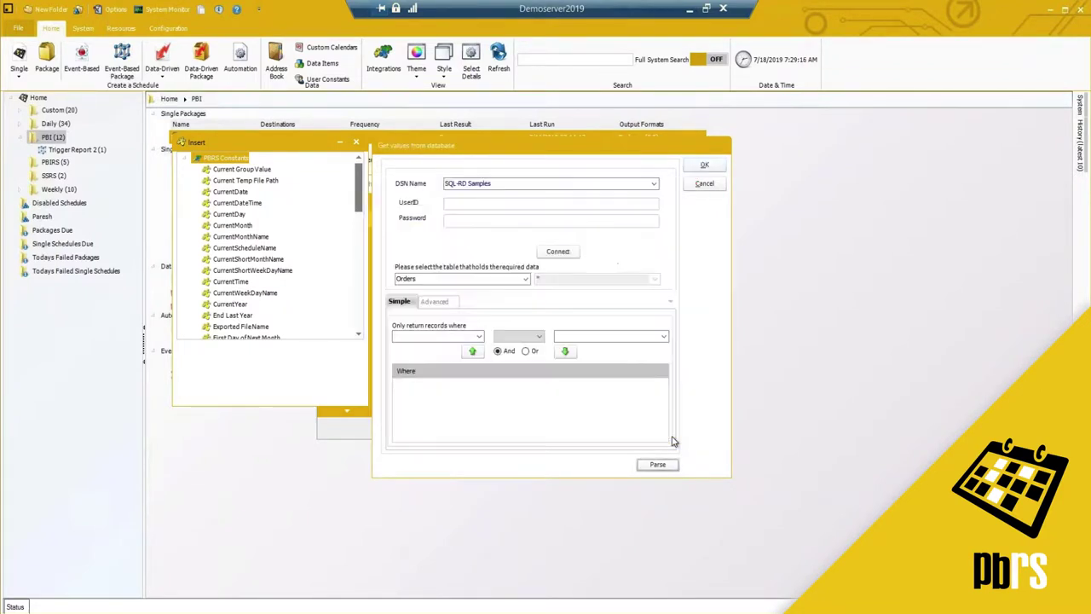
pyautogui.click(526, 280)
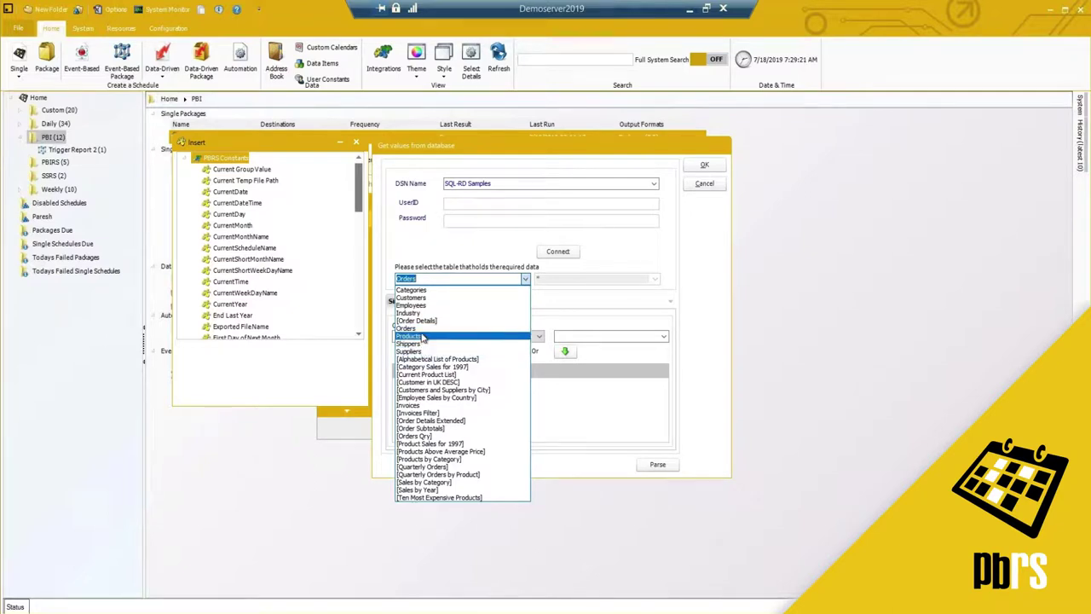
pyautogui.click(423, 297)
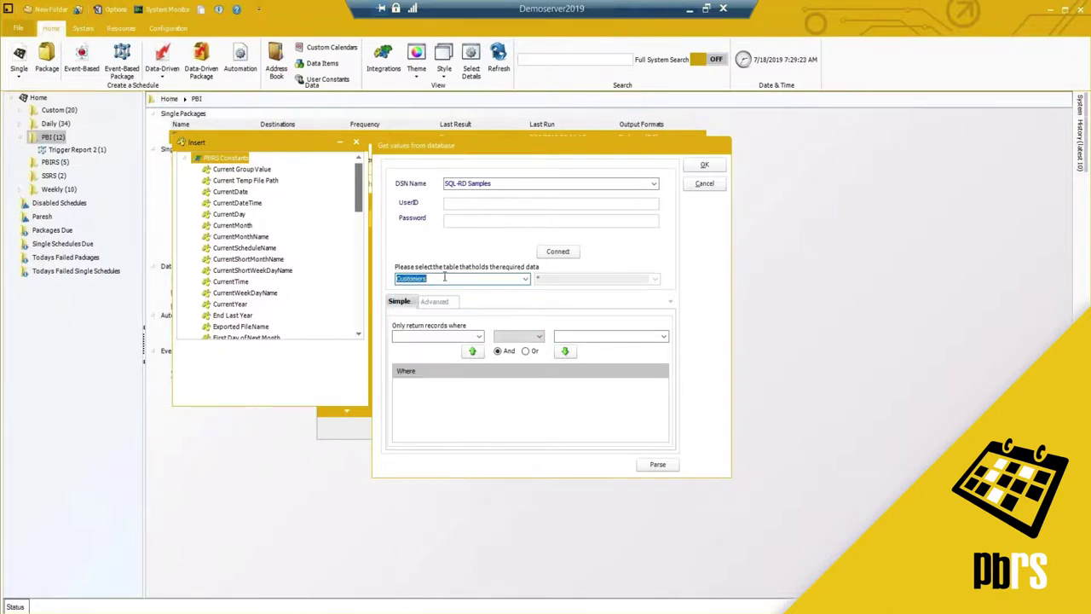
pyautogui.click(657, 465)
pyautogui.click(563, 355)
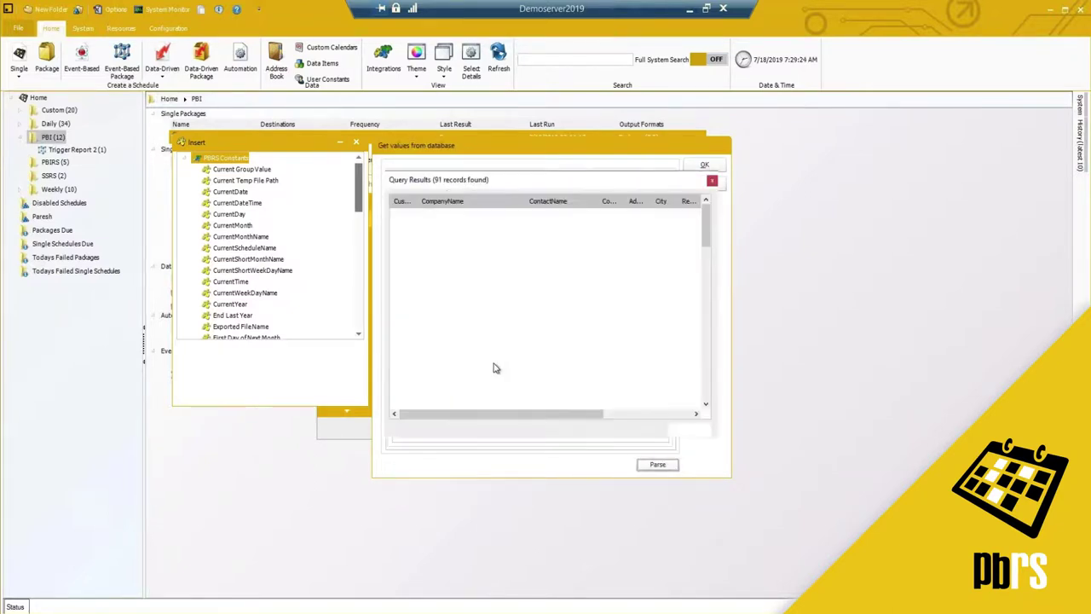
pyautogui.moveTo(472, 415); pyautogui.dragTo(522, 431)
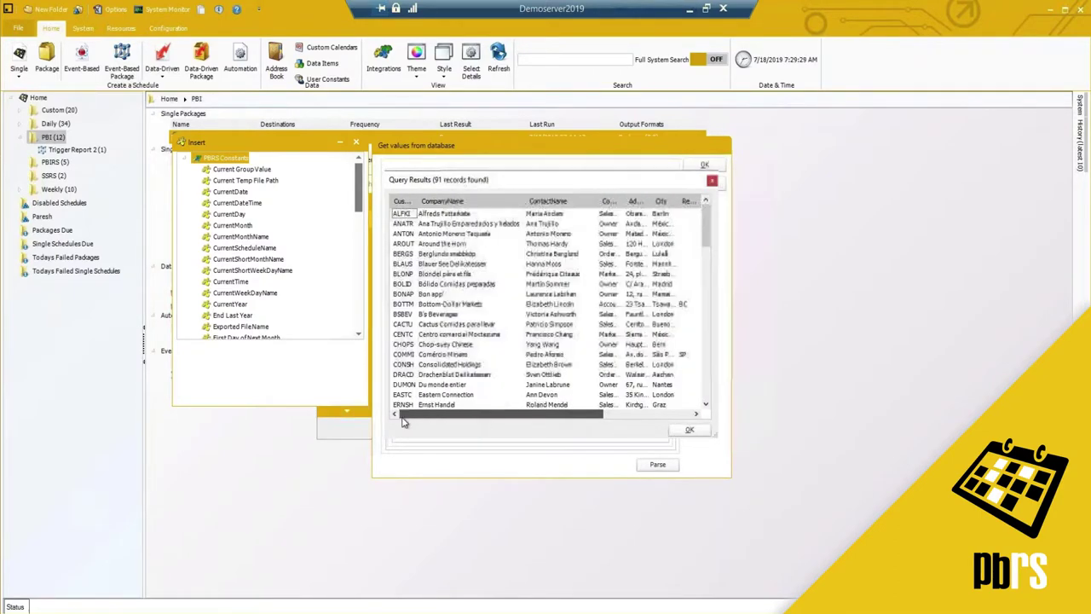
pyautogui.click(689, 429)
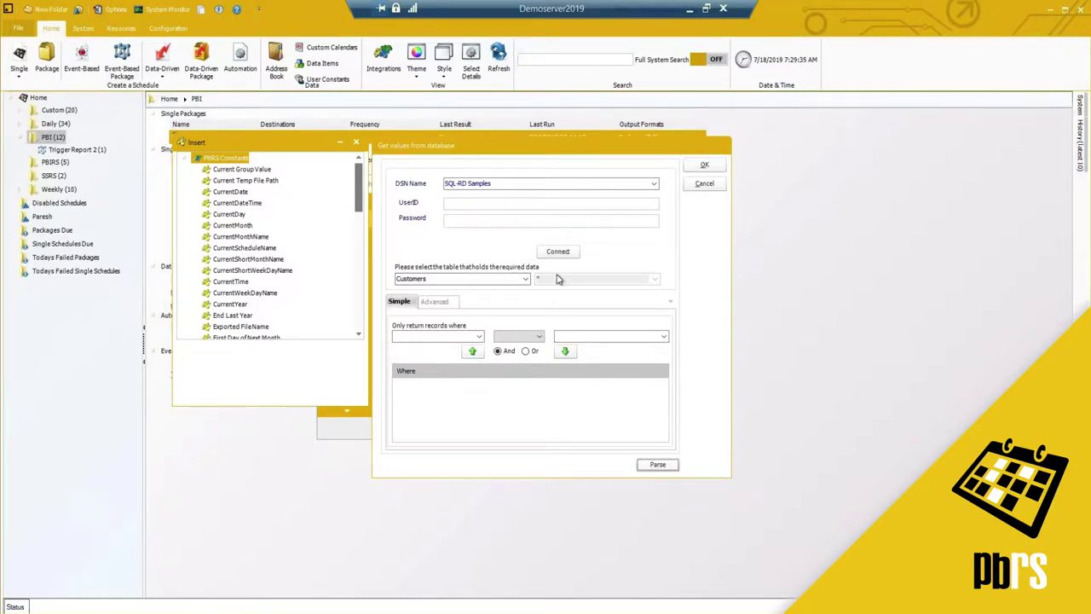
# Keep Customers as the table and look over its filterable columns without choosing one.
pyautogui.click(526, 279)
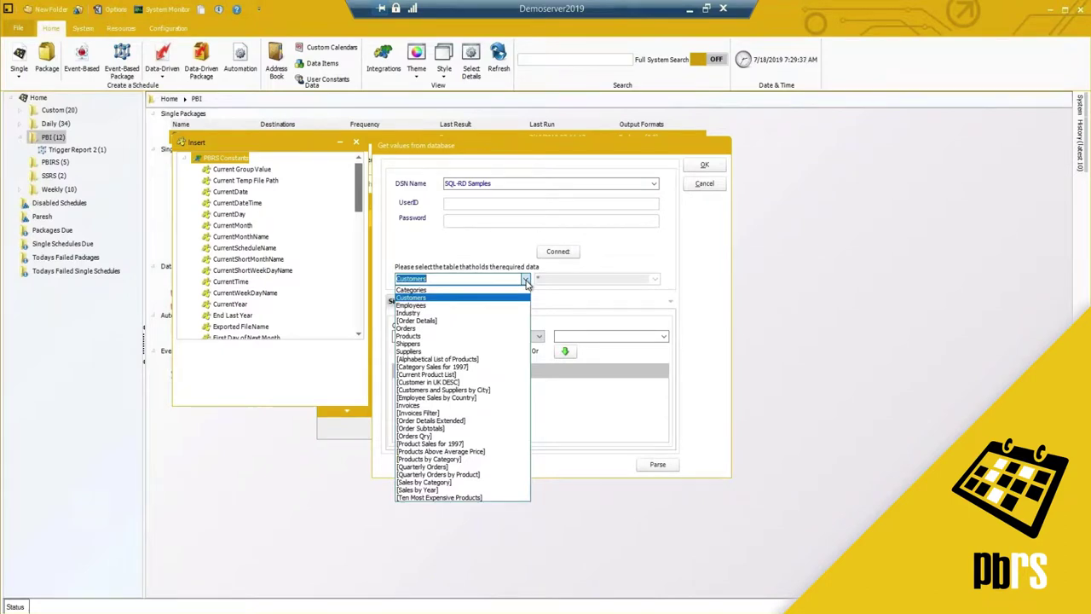
pyautogui.click(407, 301)
pyautogui.click(430, 278)
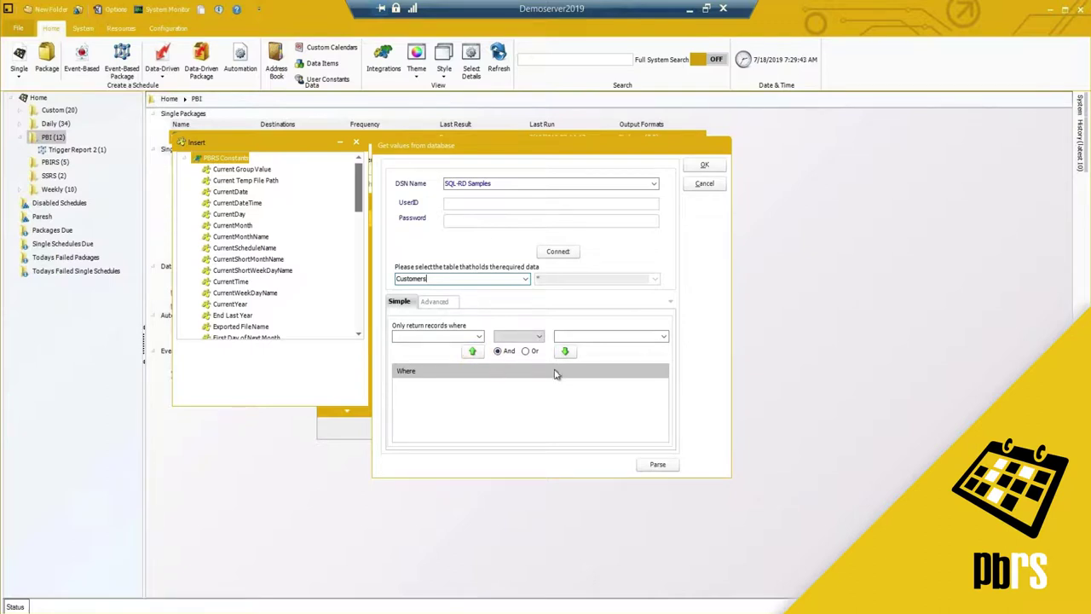
pyautogui.click(480, 338)
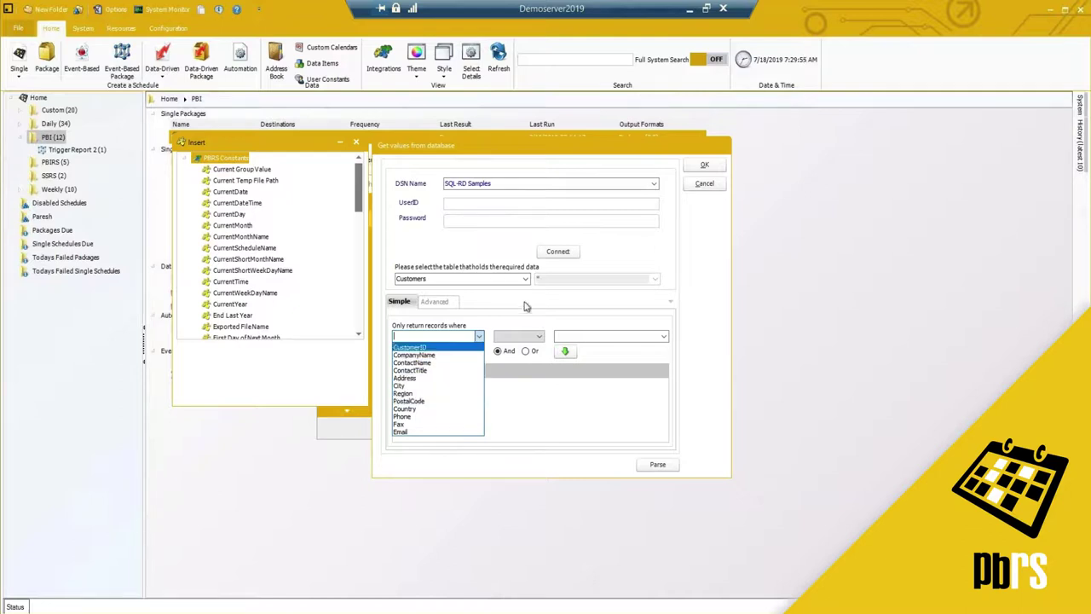
pyautogui.click(559, 299)
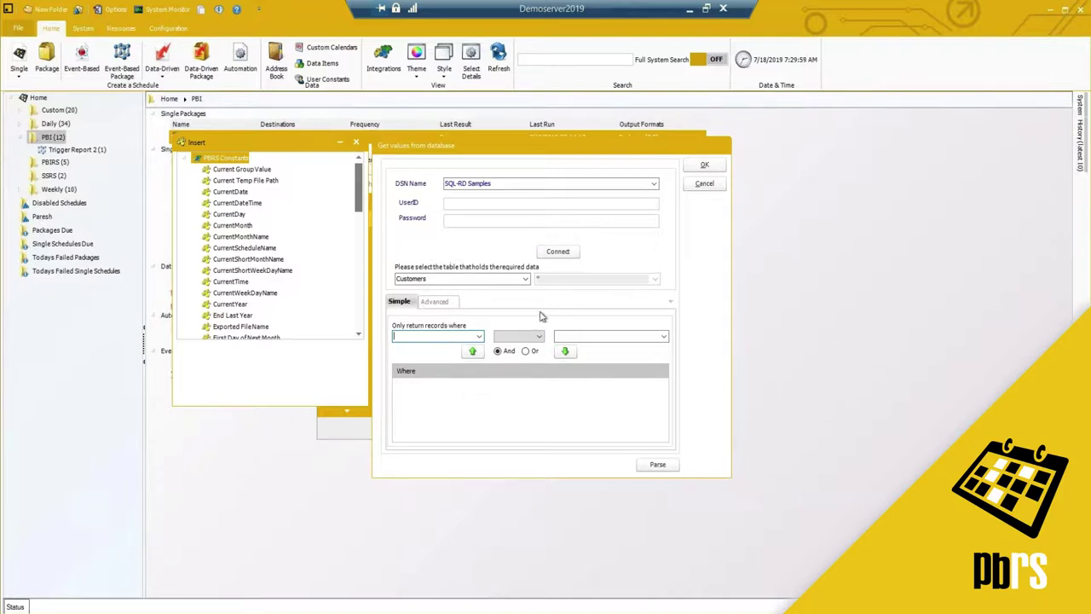
# Accept the Customers query and make CustomerID the primary key column.
pyautogui.click(704, 167)
pyautogui.click(623, 395)
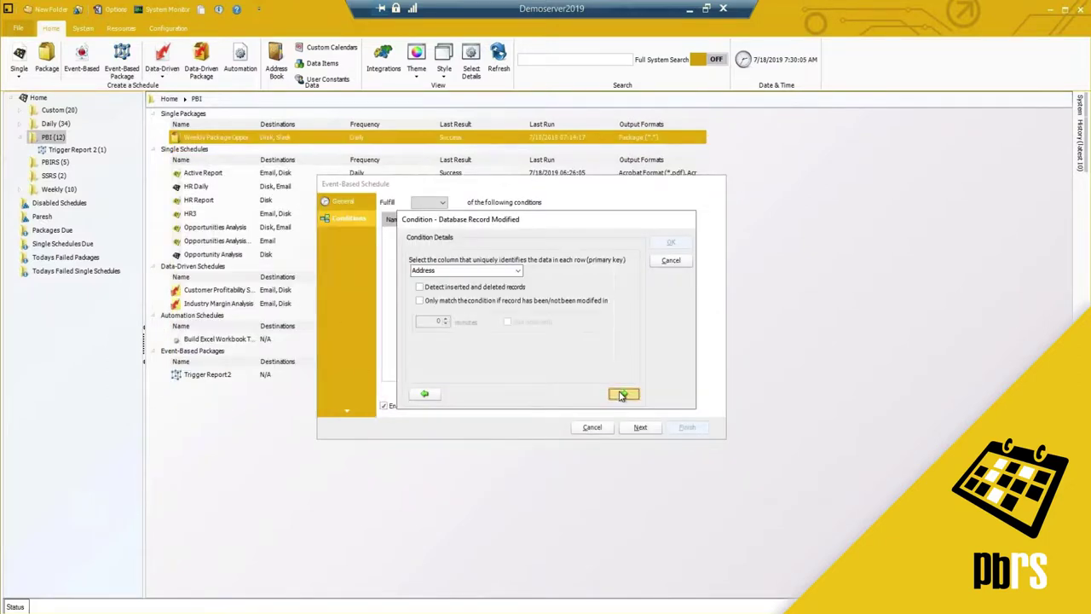
pyautogui.click(517, 271)
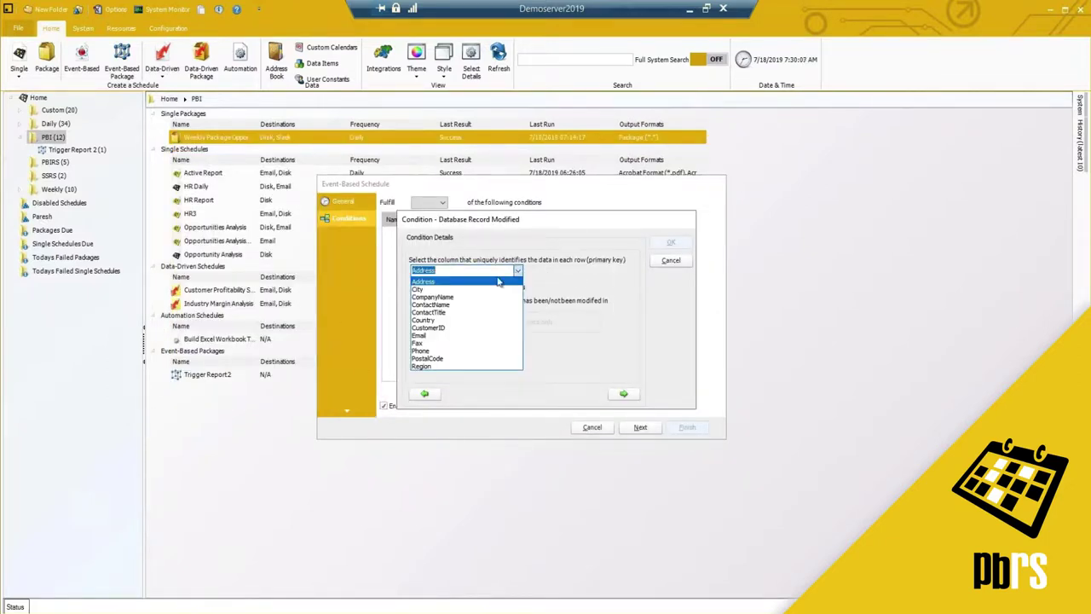
pyautogui.click(468, 327)
pyautogui.click(466, 270)
# Turn on detecting inserted and deleted records, with no modified-within time limit, and finish the condition.
pyautogui.click(419, 288)
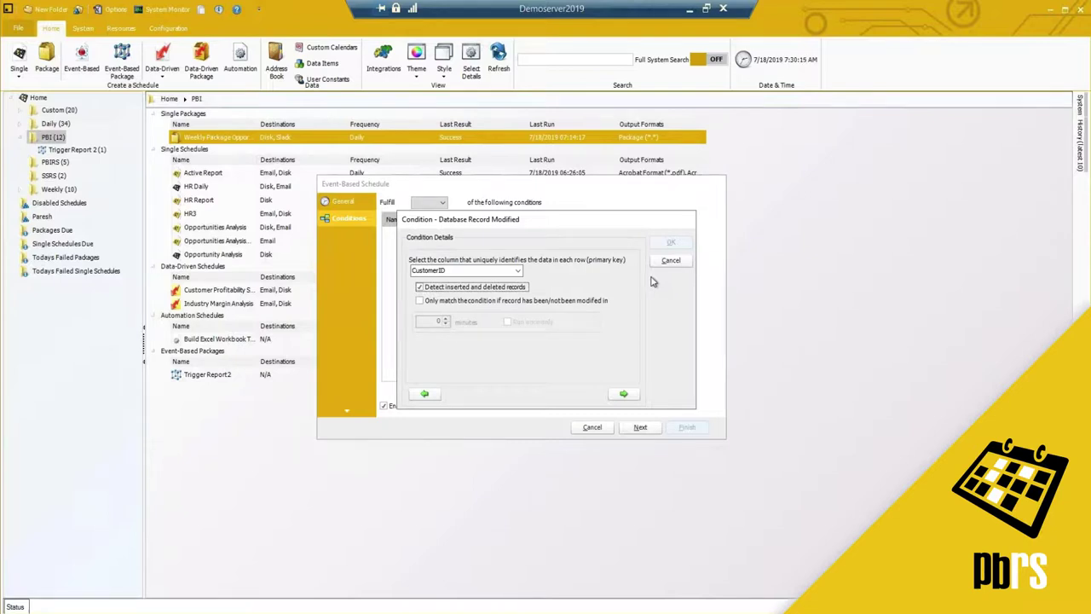
pyautogui.click(448, 291)
pyautogui.click(419, 300)
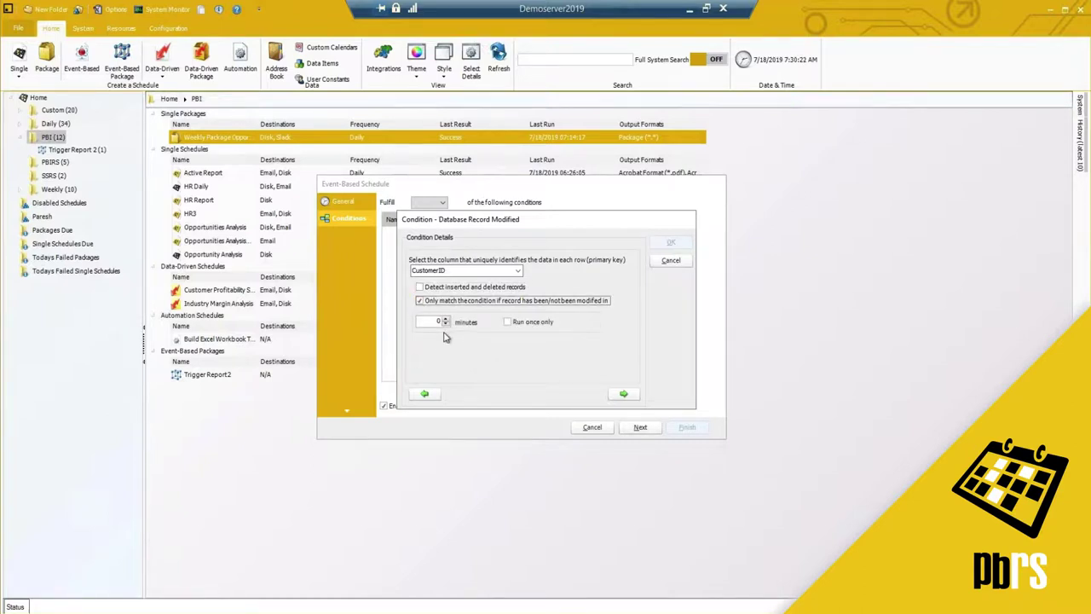
pyautogui.click(420, 302)
pyautogui.click(421, 287)
pyautogui.click(625, 394)
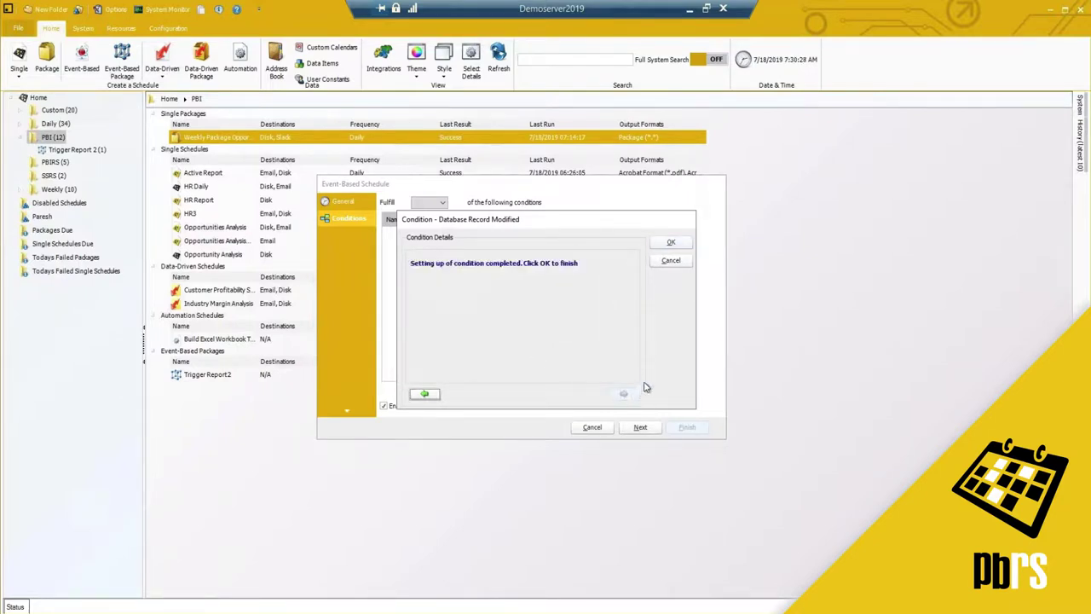
# Add a File Exists condition watching Desktop\Orders Cross Tab.pdf and save it.
pyautogui.click(670, 242)
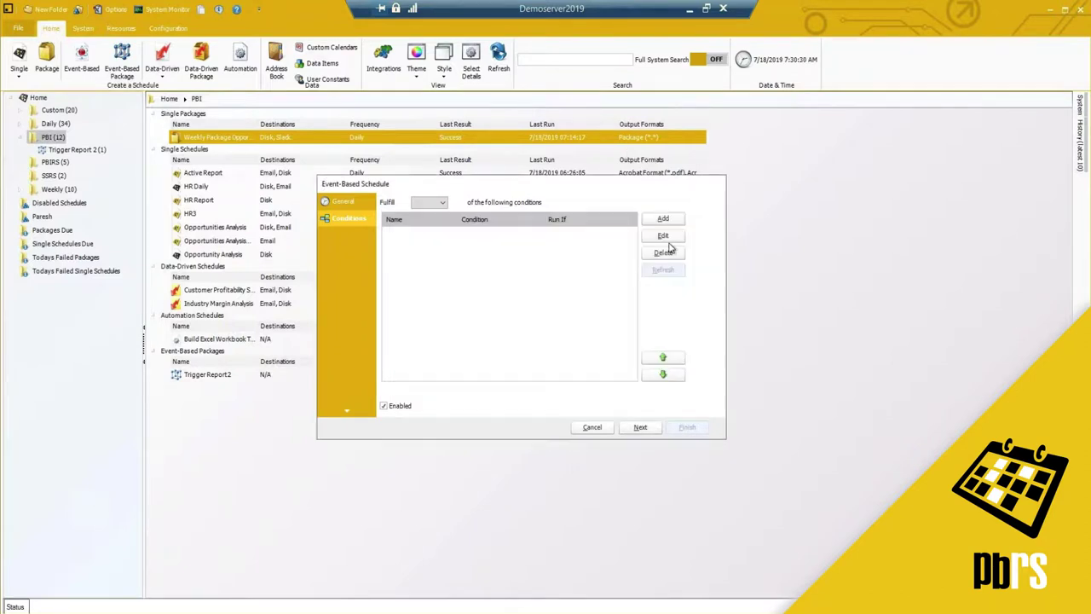
pyautogui.click(664, 219)
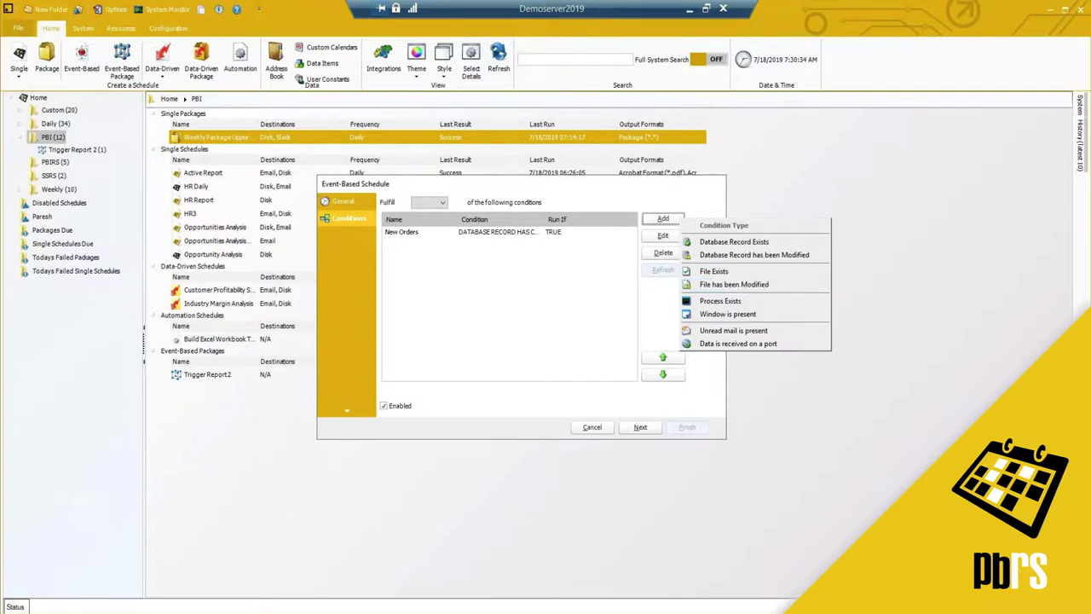
pyautogui.click(714, 271)
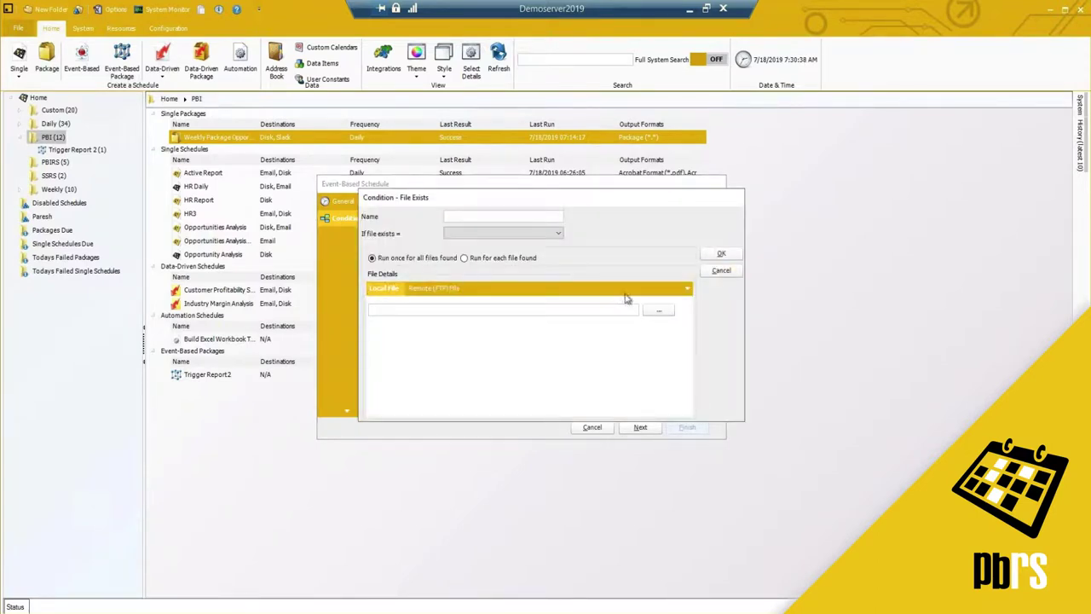
pyautogui.click(659, 310)
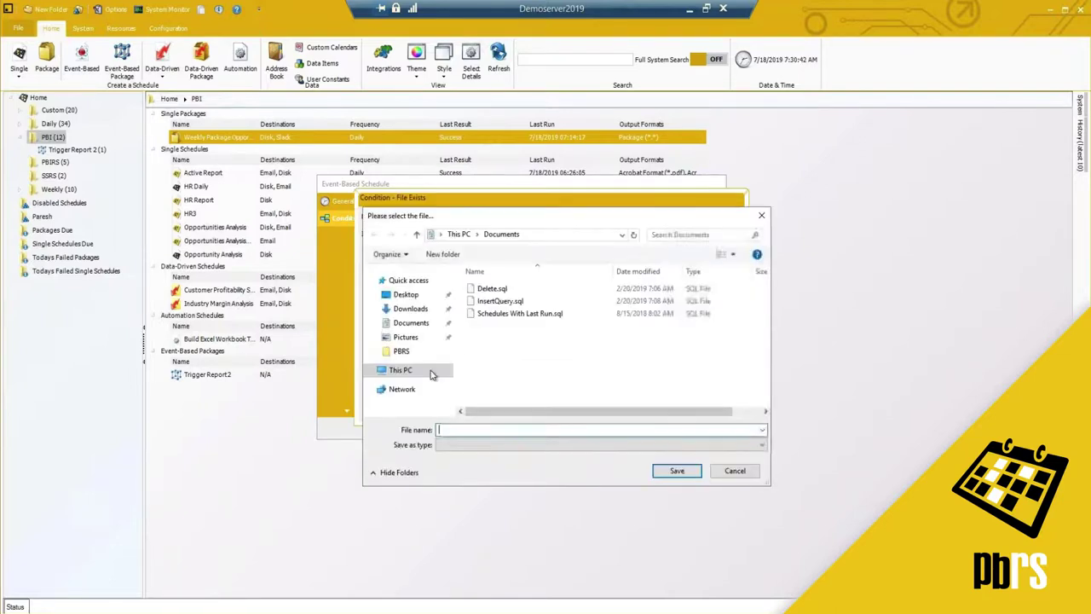
pyautogui.click(408, 294)
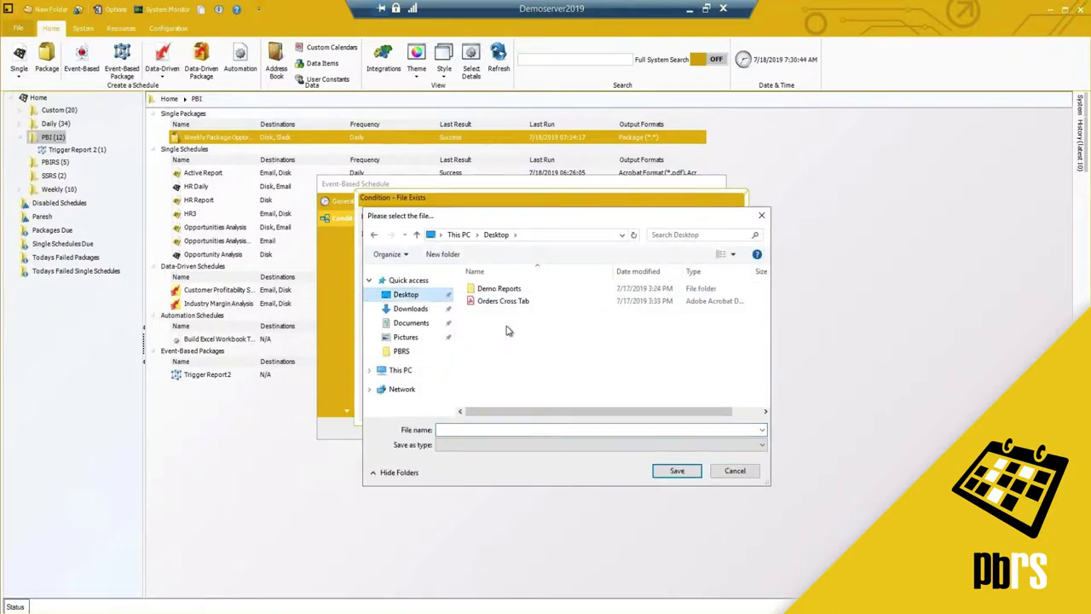
pyautogui.click(514, 309)
pyautogui.click(675, 472)
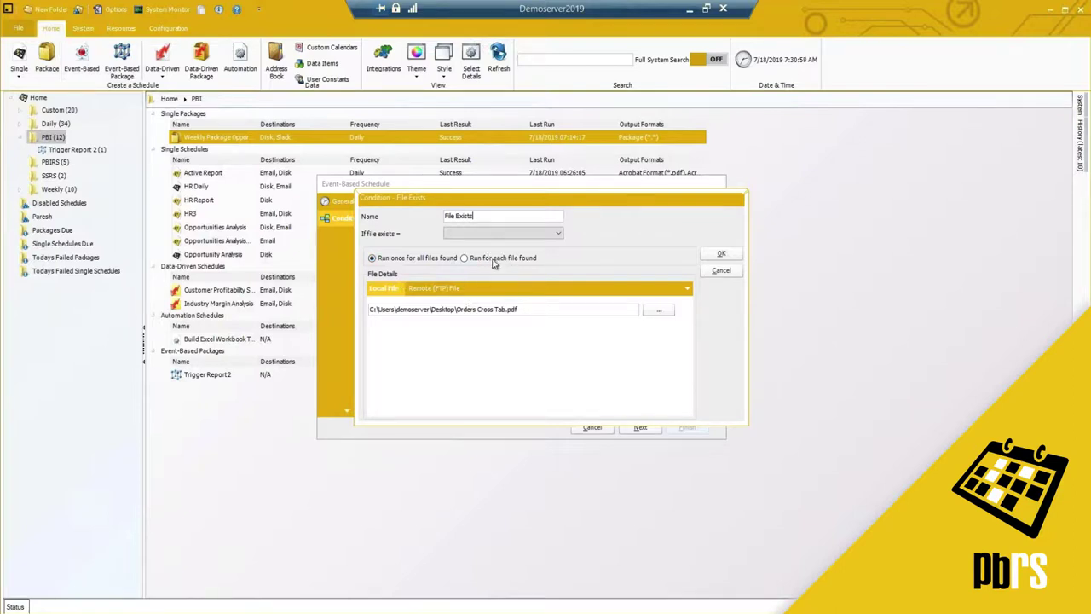
pyautogui.click(721, 253)
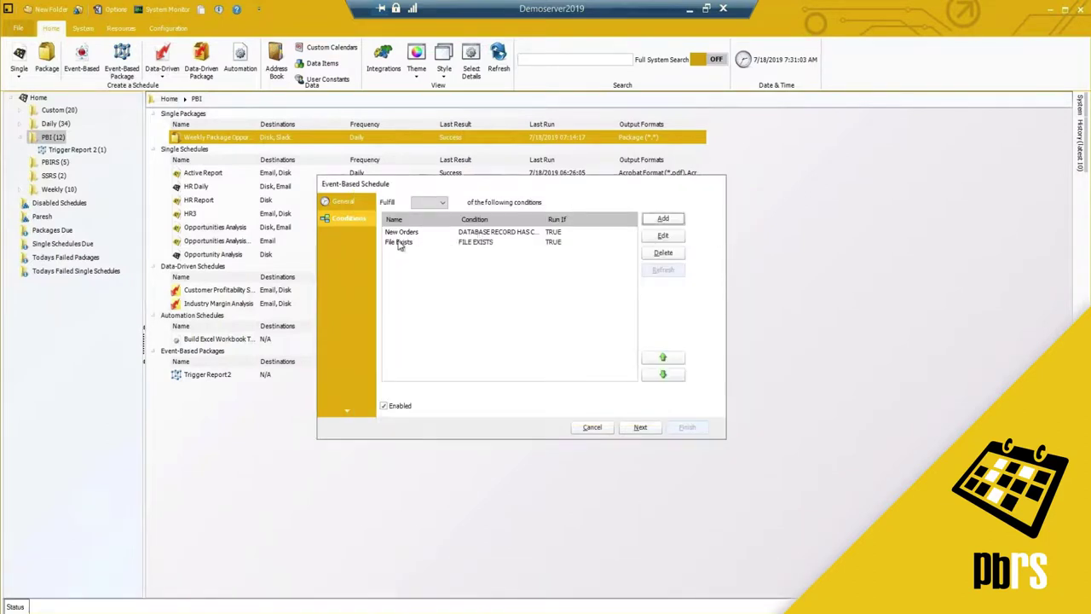
# Set the schedule to fire only when ALL conditions are fulfilled.
pyautogui.click(400, 242)
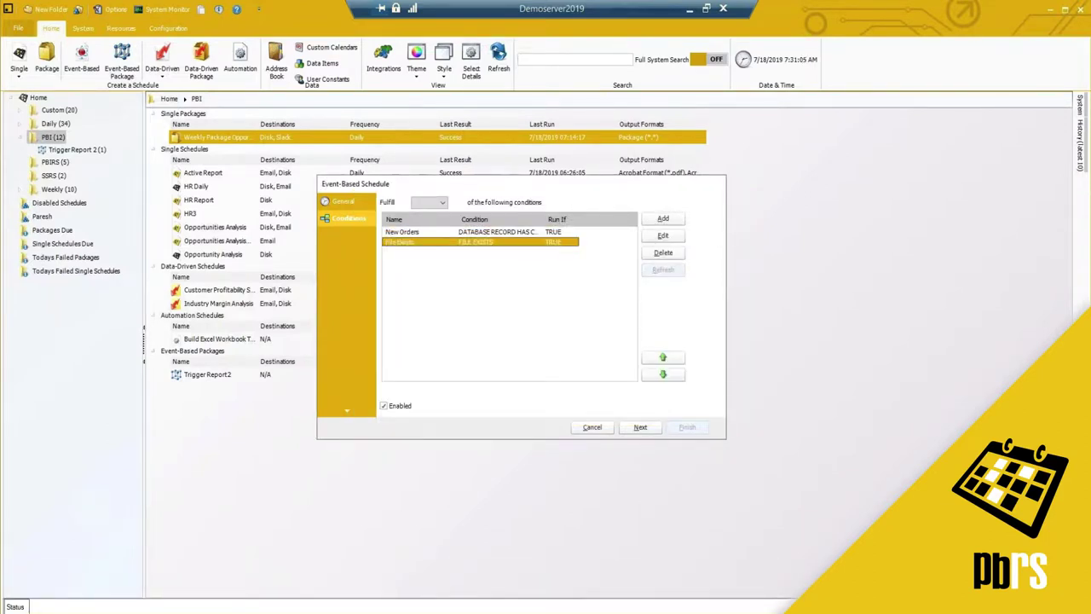
pyautogui.click(430, 203)
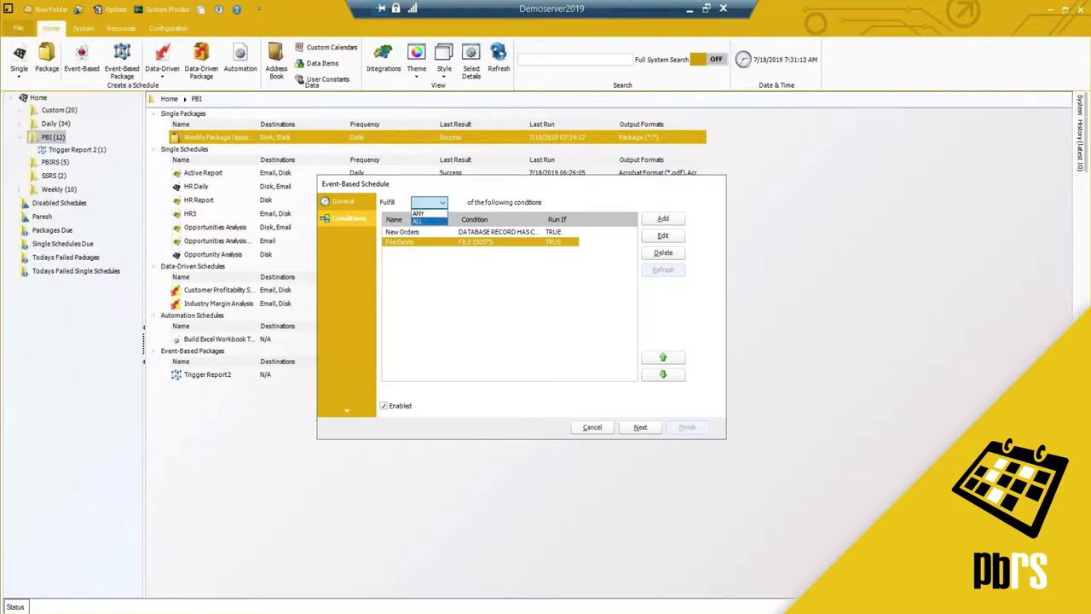
pyautogui.click(417, 221)
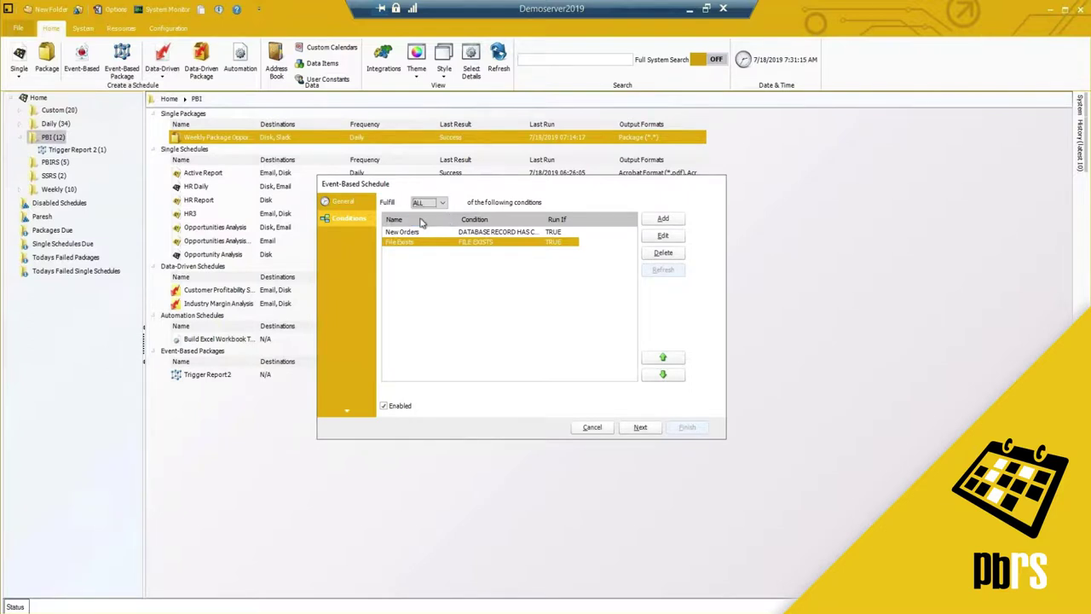
# Delete the File Exists condition, leaving only New Orders.
pyautogui.click(410, 246)
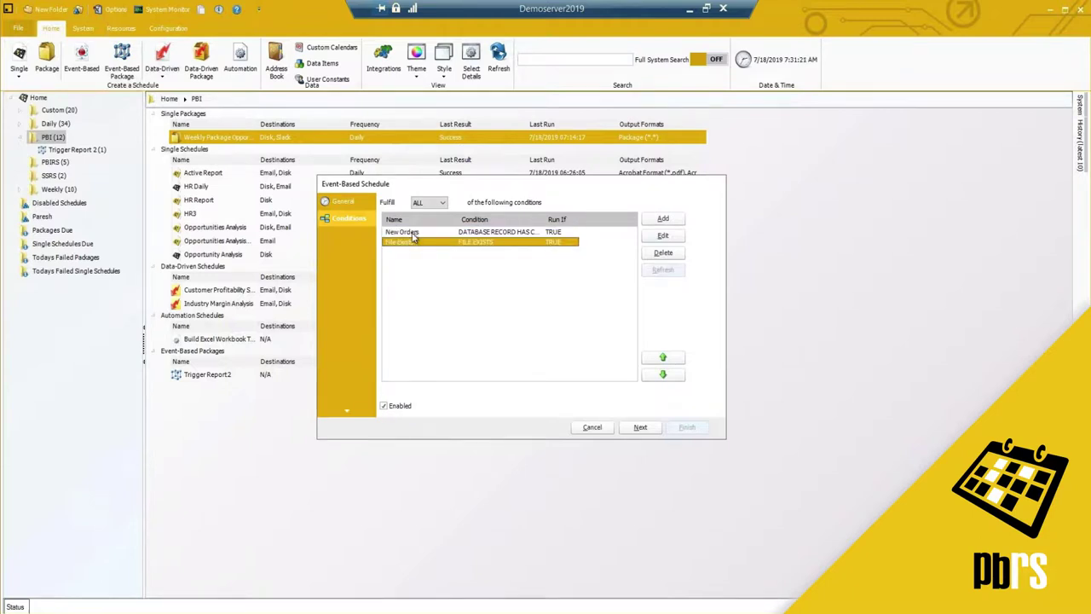
pyautogui.click(413, 233)
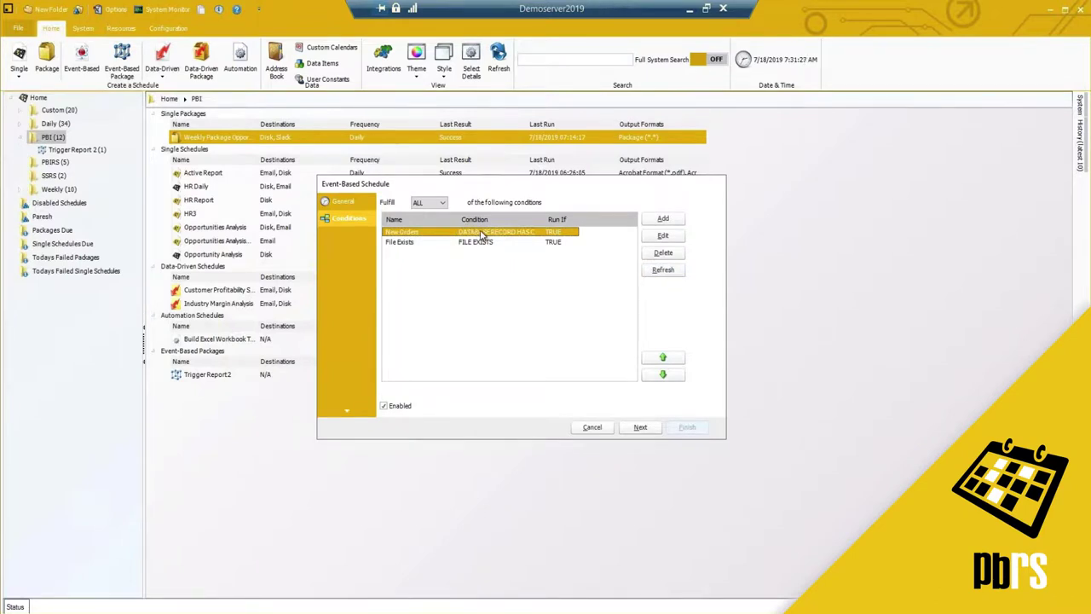
pyautogui.click(405, 242)
pyautogui.click(399, 233)
pyautogui.click(402, 241)
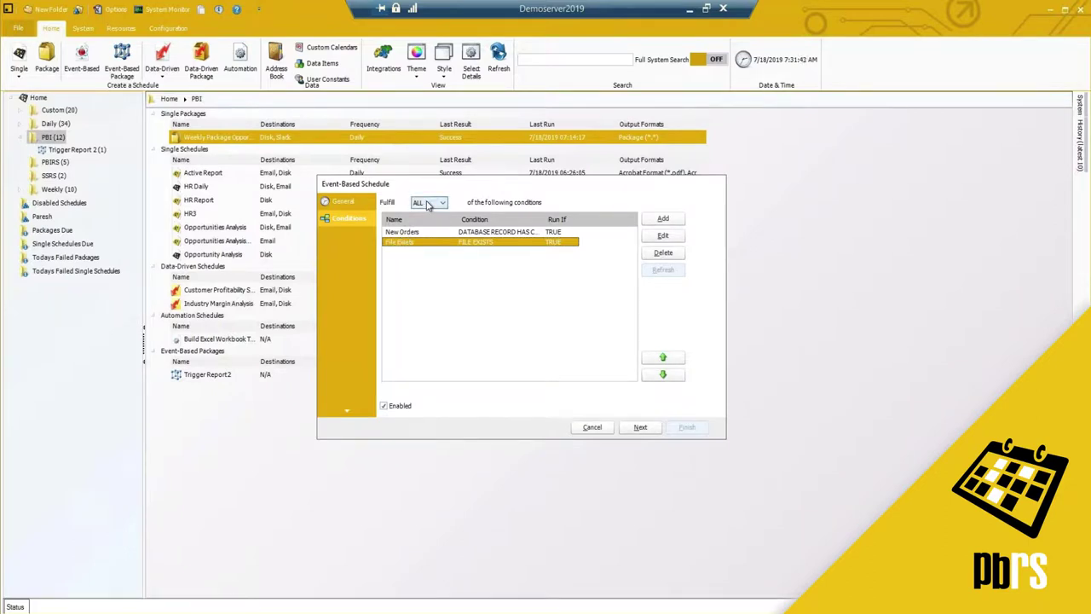
pyautogui.click(663, 252)
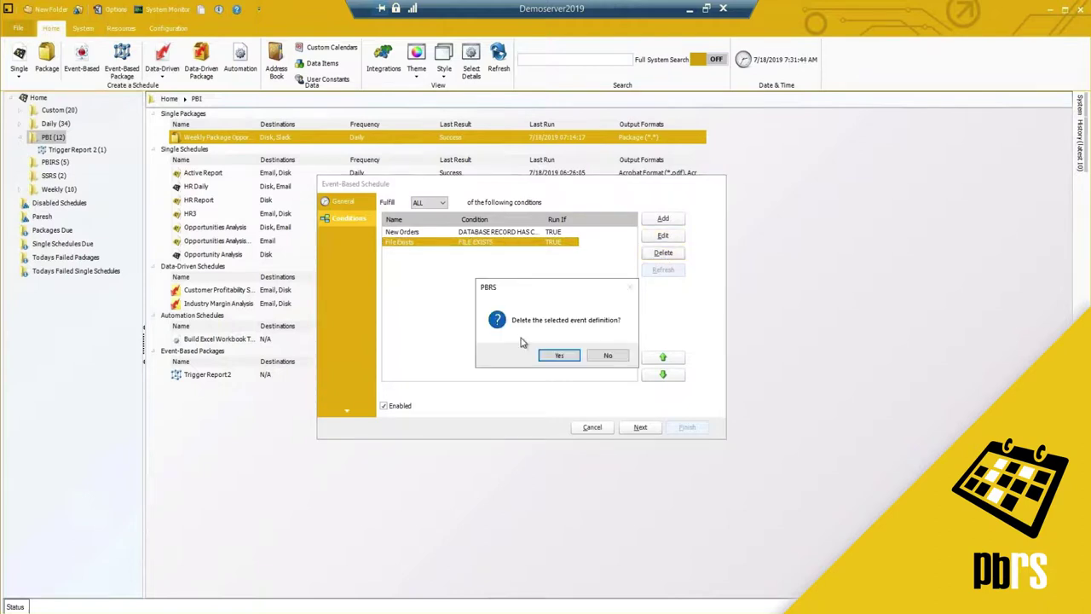
pyautogui.click(550, 355)
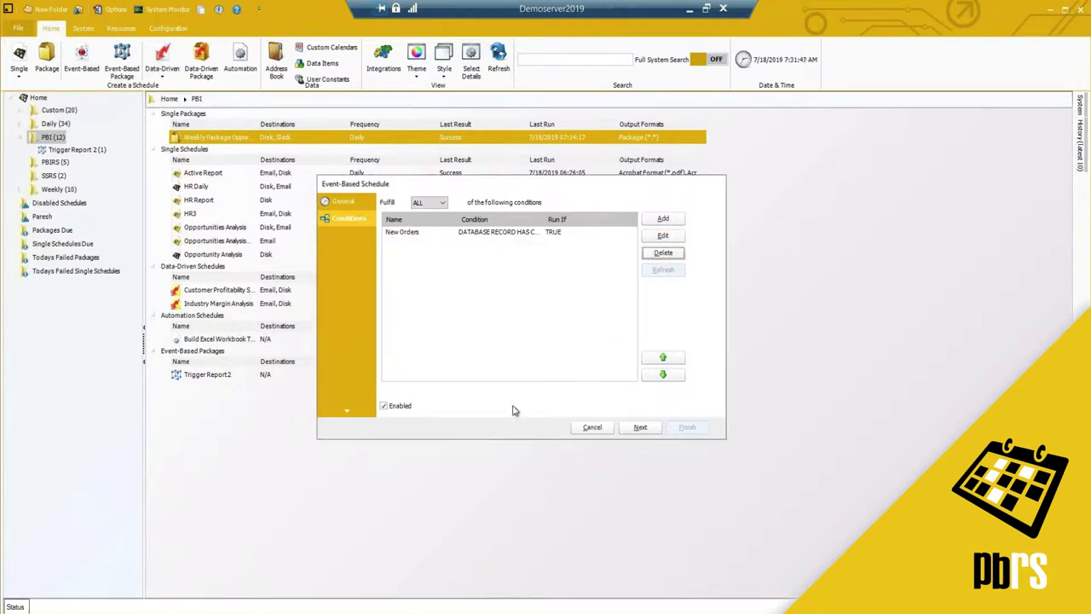
# Move on to Report Type and choose Existing schedules as what the event runs.
pyautogui.click(641, 426)
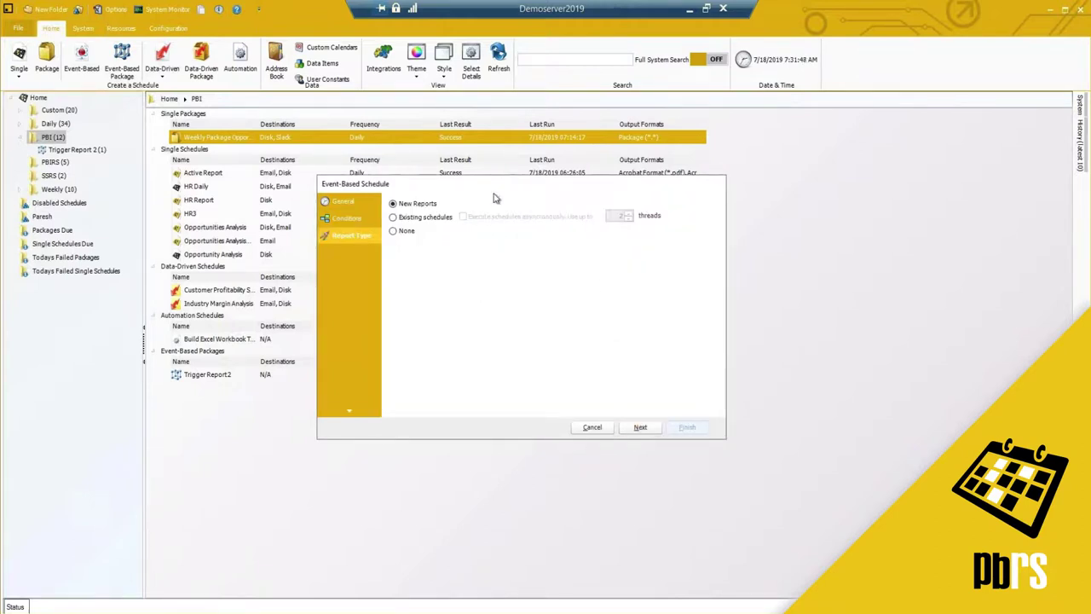
pyautogui.moveTo(422, 187); pyautogui.dragTo(431, 210)
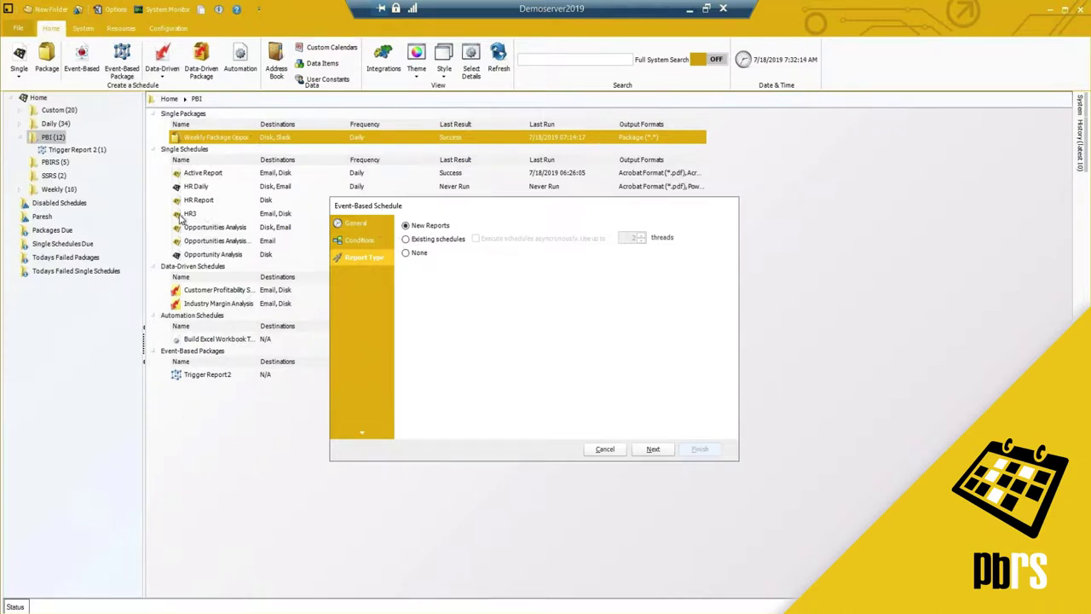
pyautogui.click(406, 238)
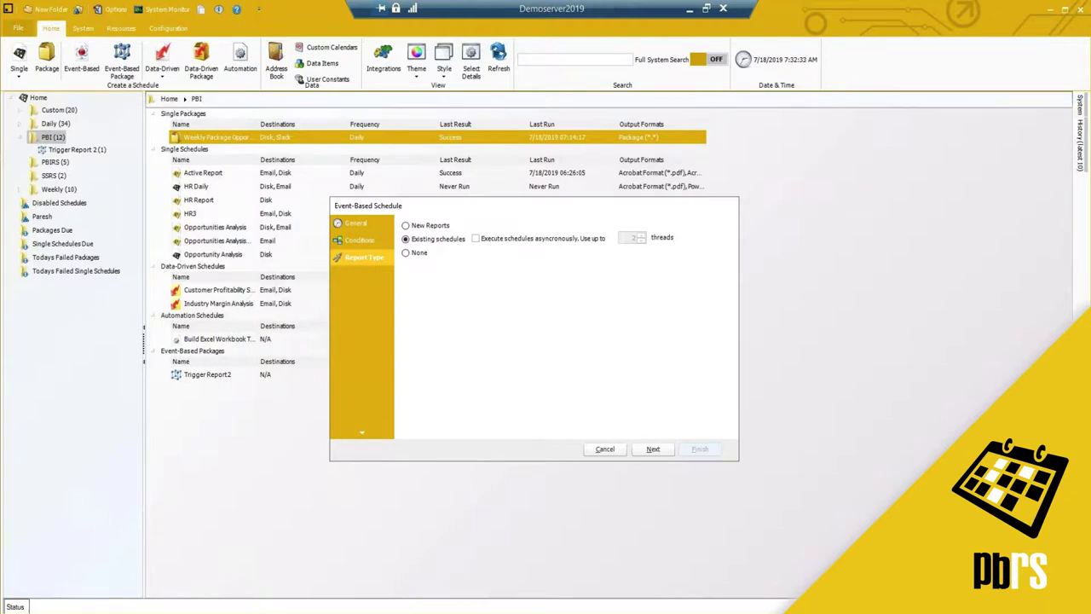
# Add the CP323 report from the Custom folder to the schedules the event triggers.
pyautogui.click(653, 448)
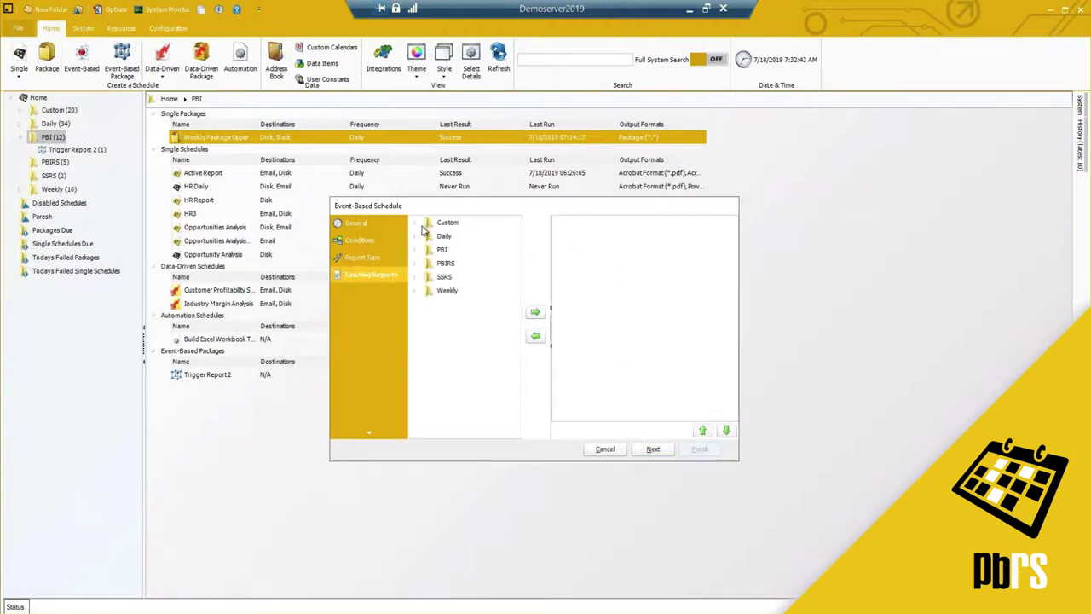
pyautogui.click(417, 236)
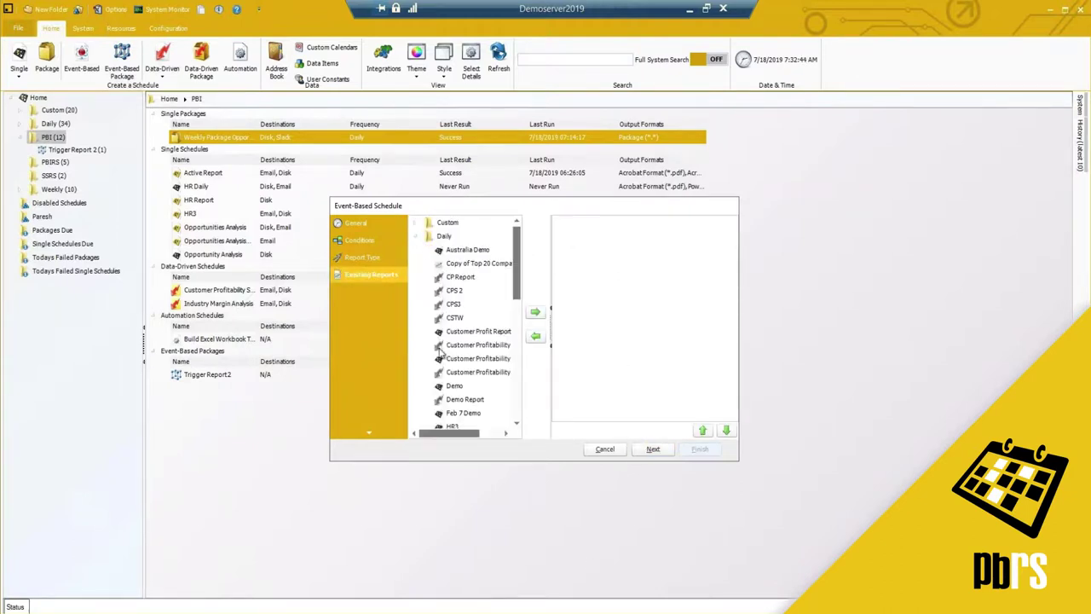
pyautogui.click(416, 236)
pyautogui.click(417, 224)
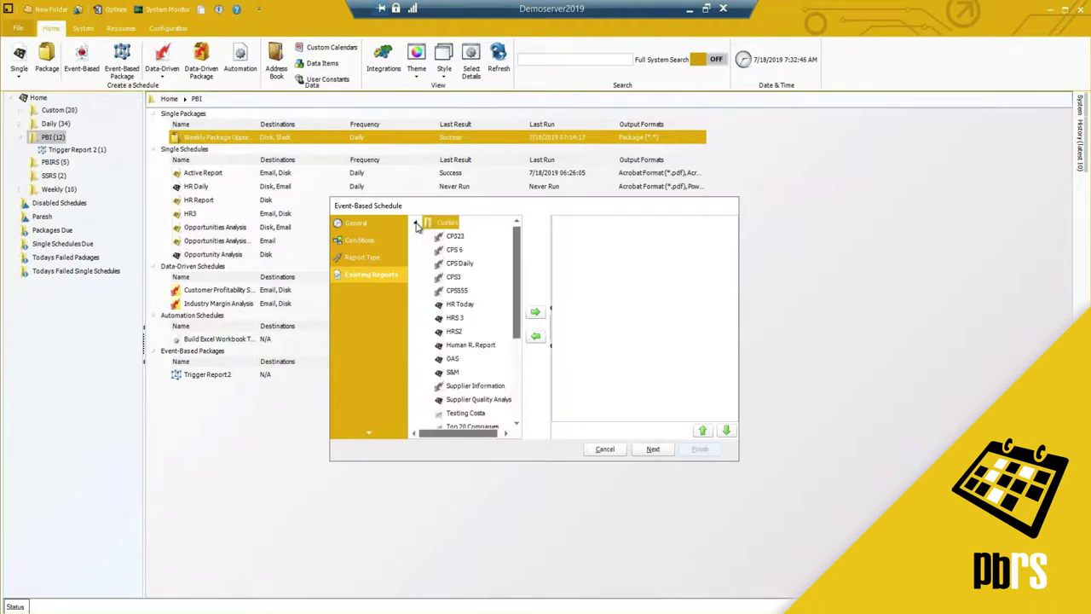
pyautogui.click(416, 224)
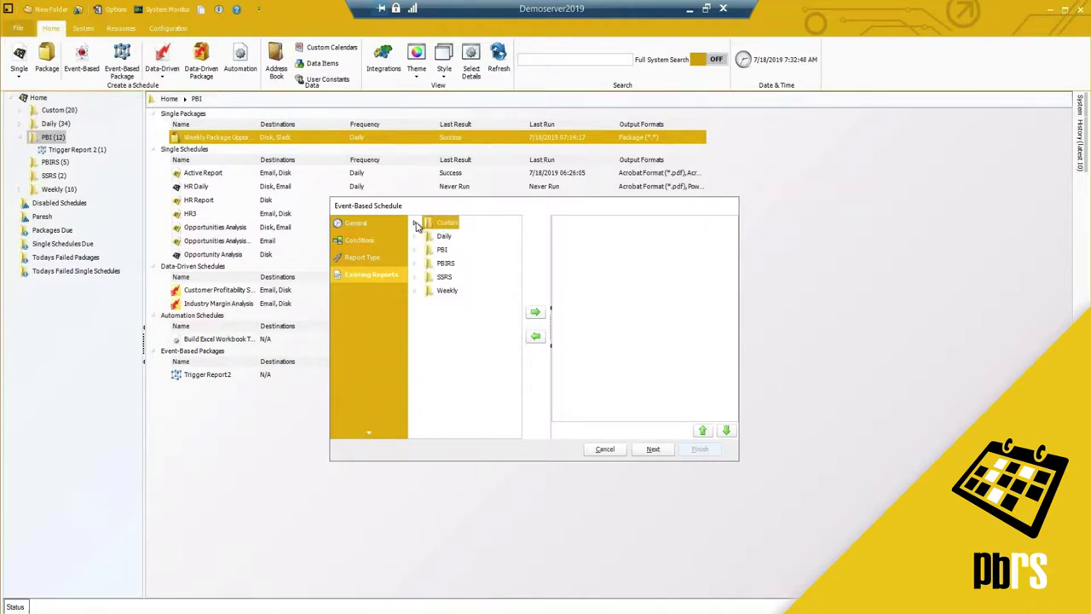
pyautogui.click(417, 224)
pyautogui.click(455, 236)
pyautogui.click(534, 311)
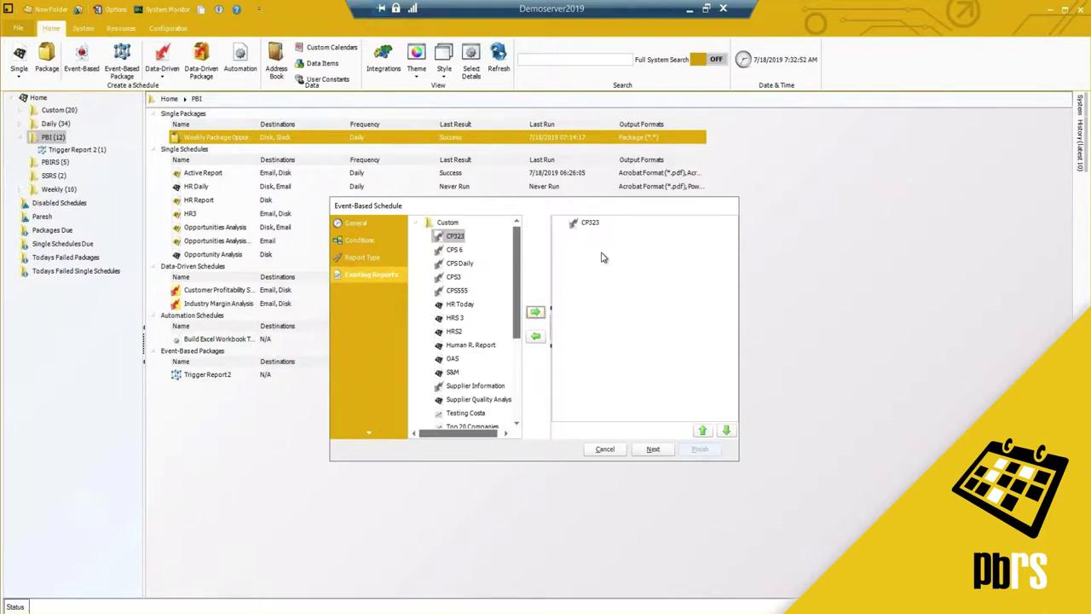
pyautogui.moveTo(433, 209); pyautogui.dragTo(428, 213)
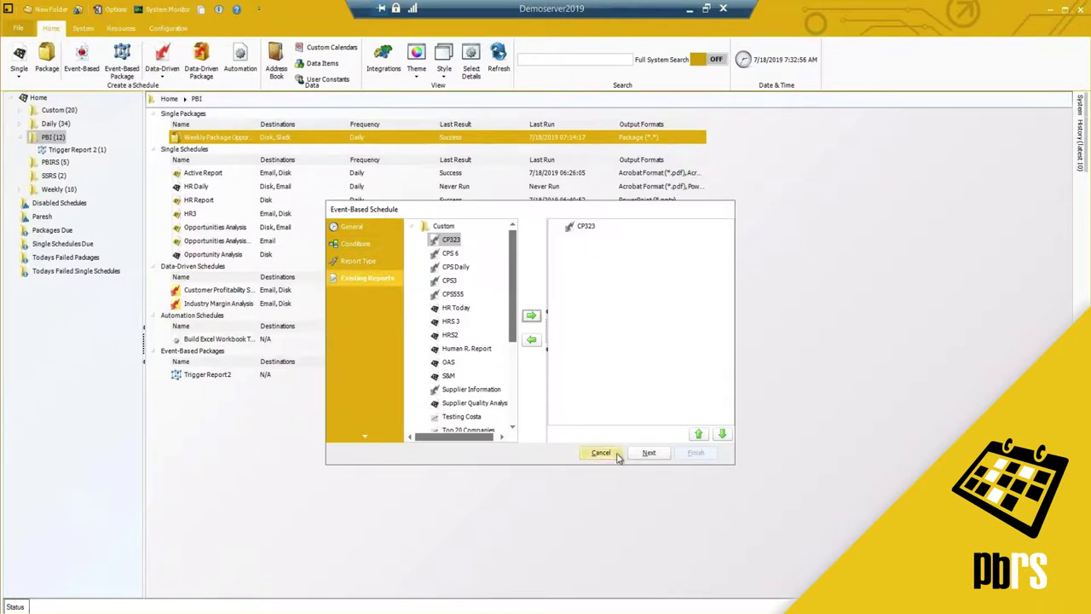
pyautogui.click(649, 454)
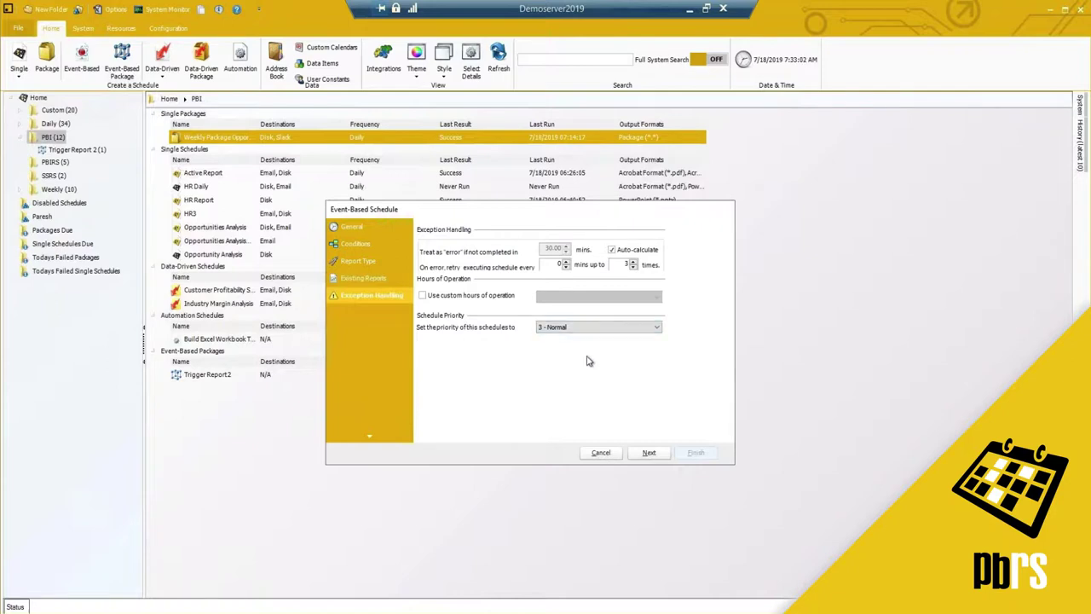
# Keep the schedule priority at 3 - Normal and advance past Custom Tasks to Execution Flow.
pyautogui.click(556, 327)
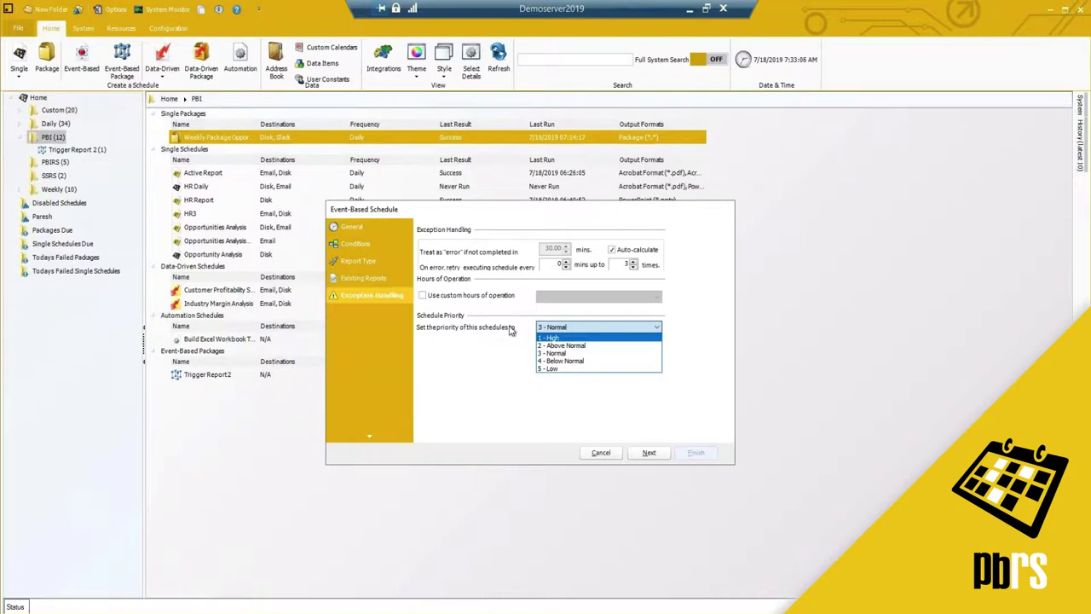
pyautogui.click(500, 329)
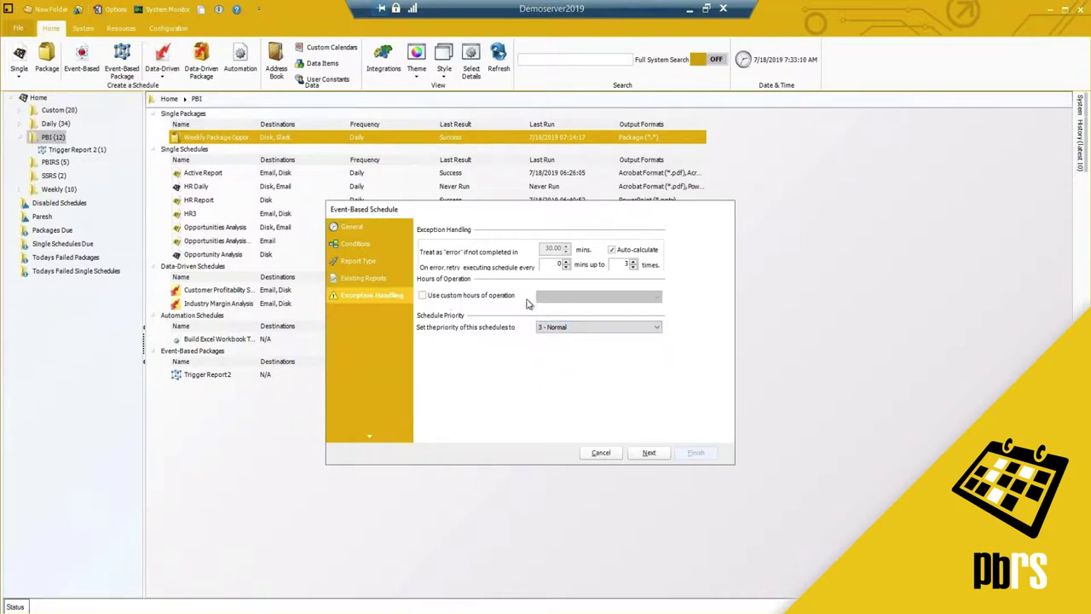
pyautogui.click(649, 453)
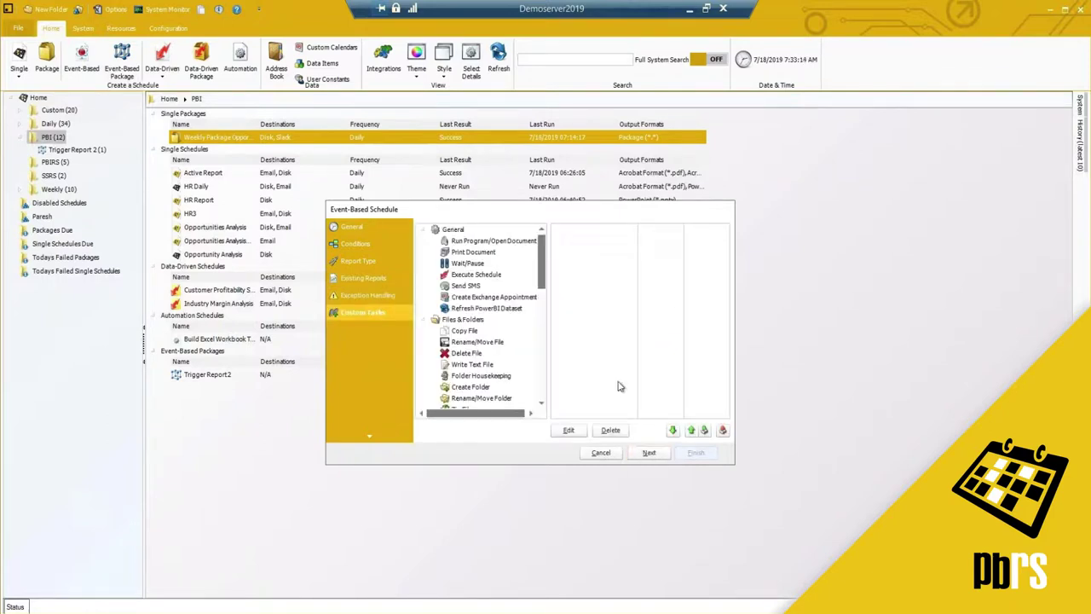
pyautogui.moveTo(541, 285); pyautogui.dragTo(548, 327)
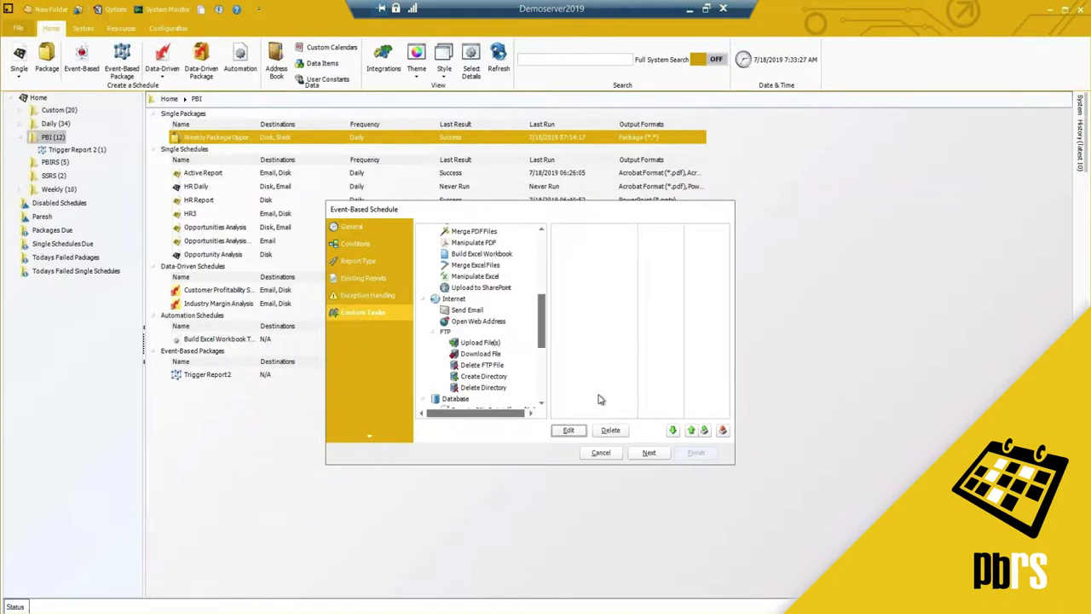
pyautogui.click(650, 456)
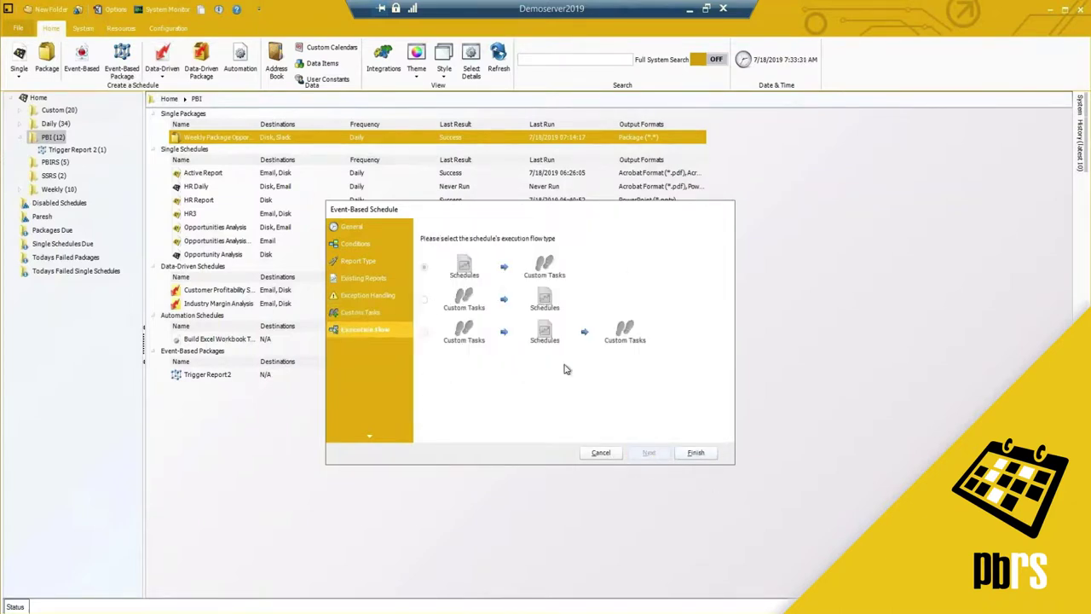
# Finish the wizard to save the Demo EB event-based schedule.
pyautogui.click(696, 452)
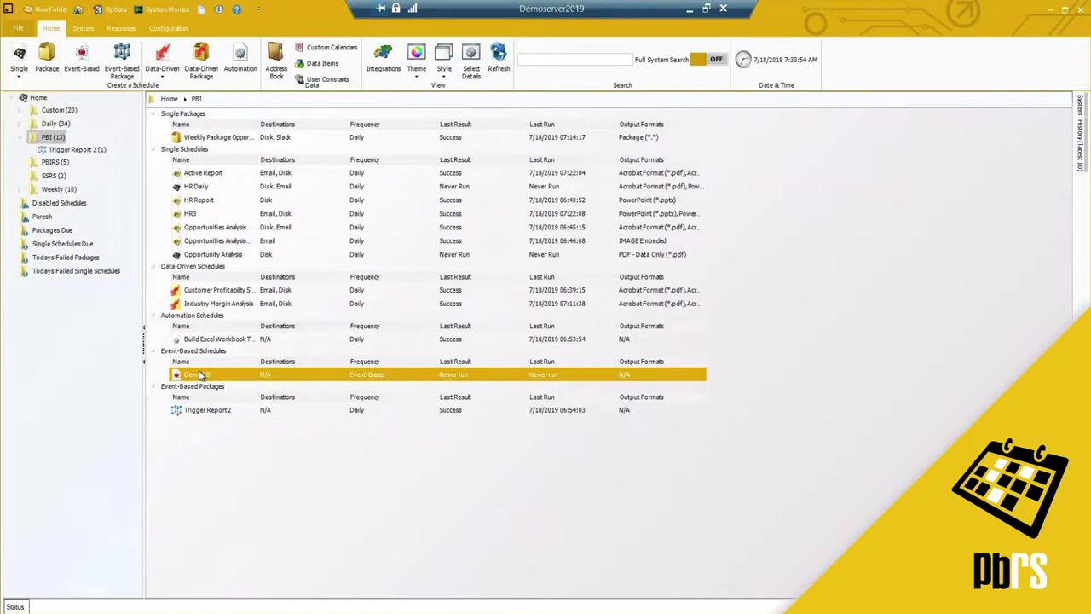
pyautogui.click(113, 9)
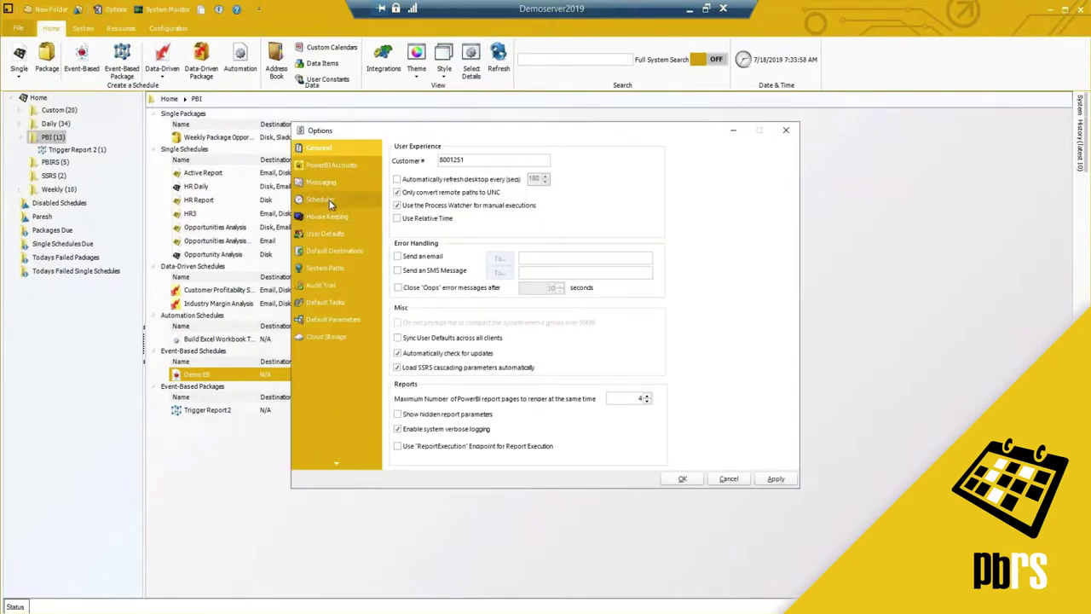
pyautogui.click(324, 199)
pyautogui.click(406, 176)
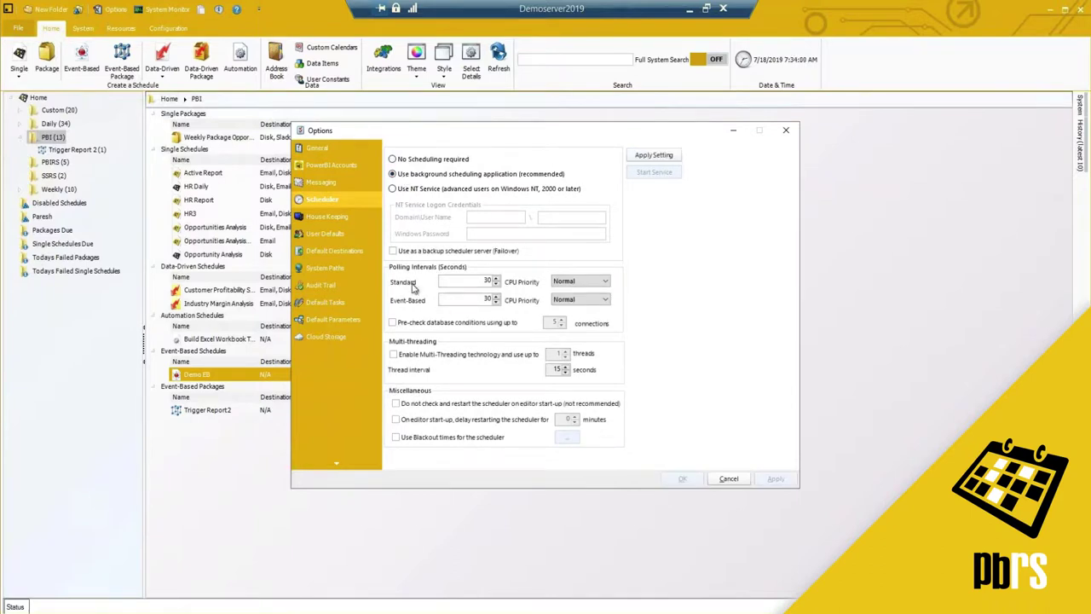
pyautogui.moveTo(470, 297); pyautogui.dragTo(502, 300)
pyautogui.click(393, 324)
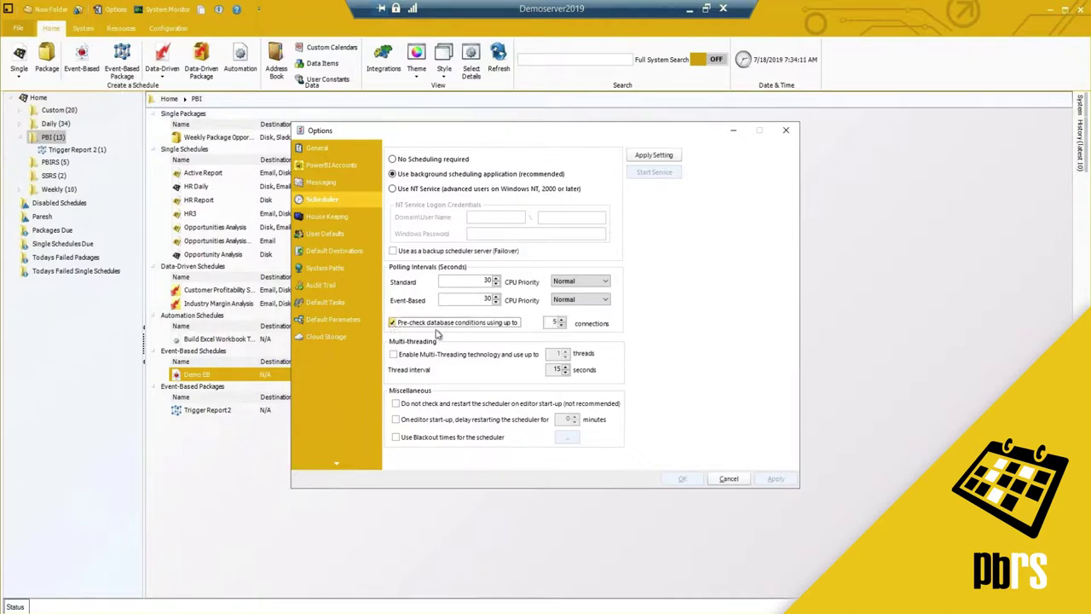
pyautogui.doubleClick(554, 324)
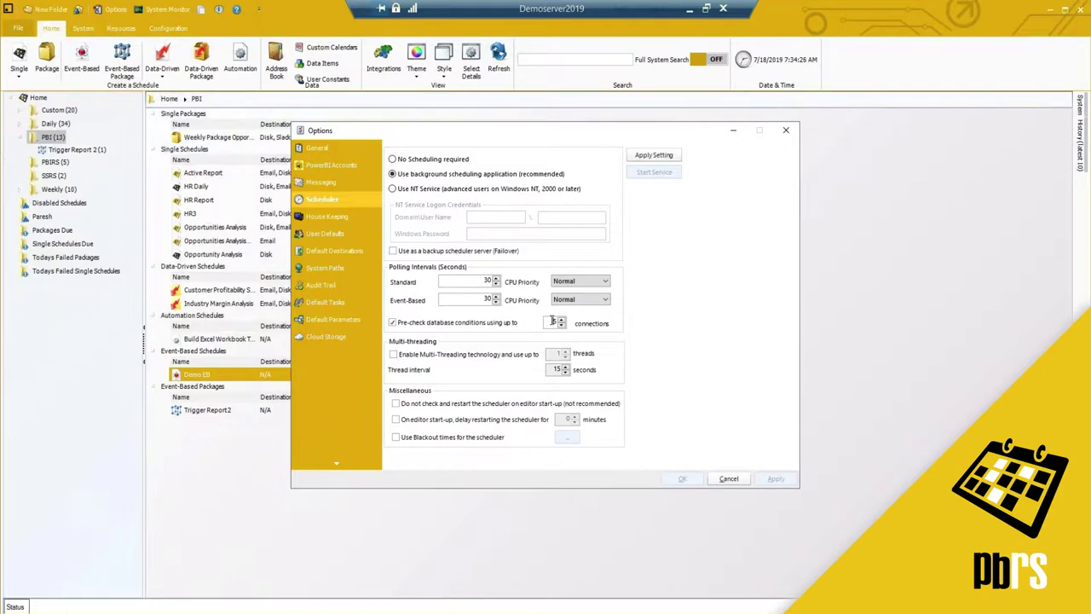
pyautogui.click(392, 324)
pyautogui.click(729, 478)
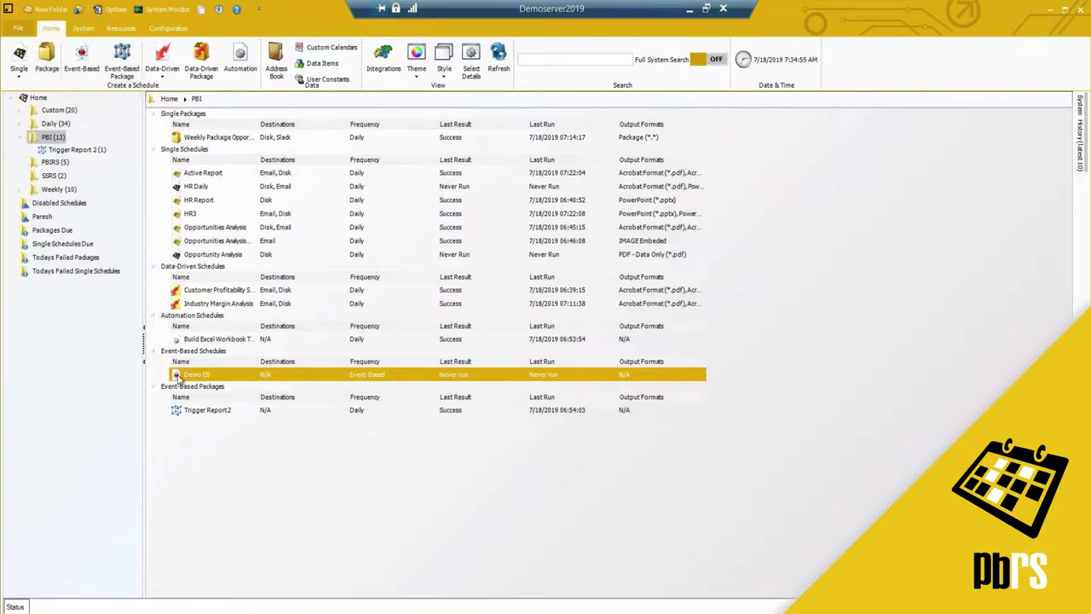
# Open Trigger Report2's properties and review its timing and included Trigger Report schedule.
pyautogui.click(194, 414)
pyautogui.rightClick(195, 414)
pyautogui.click(224, 419)
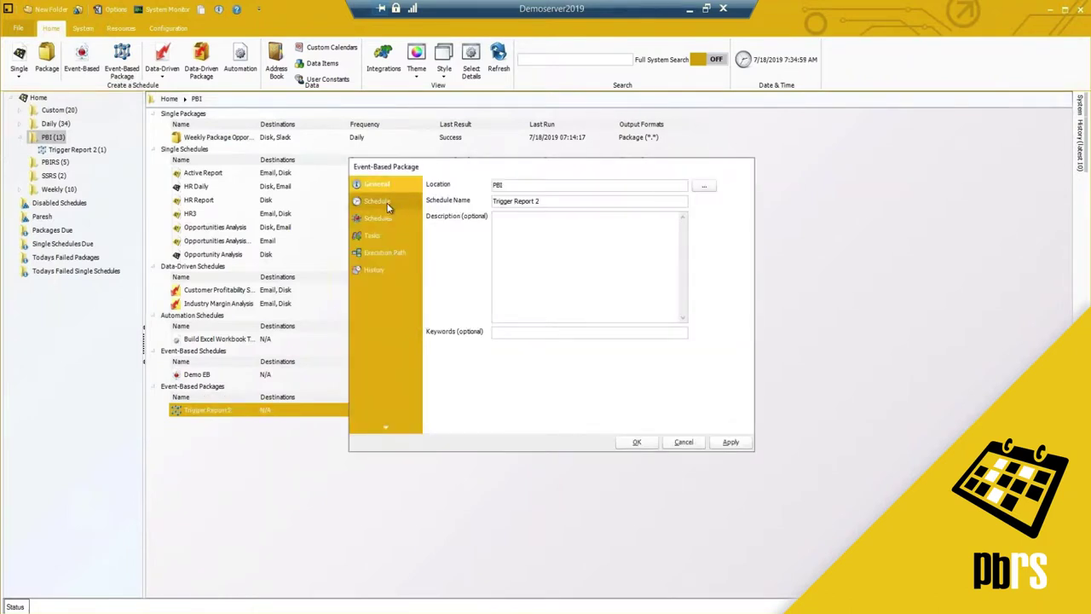
pyautogui.click(386, 205)
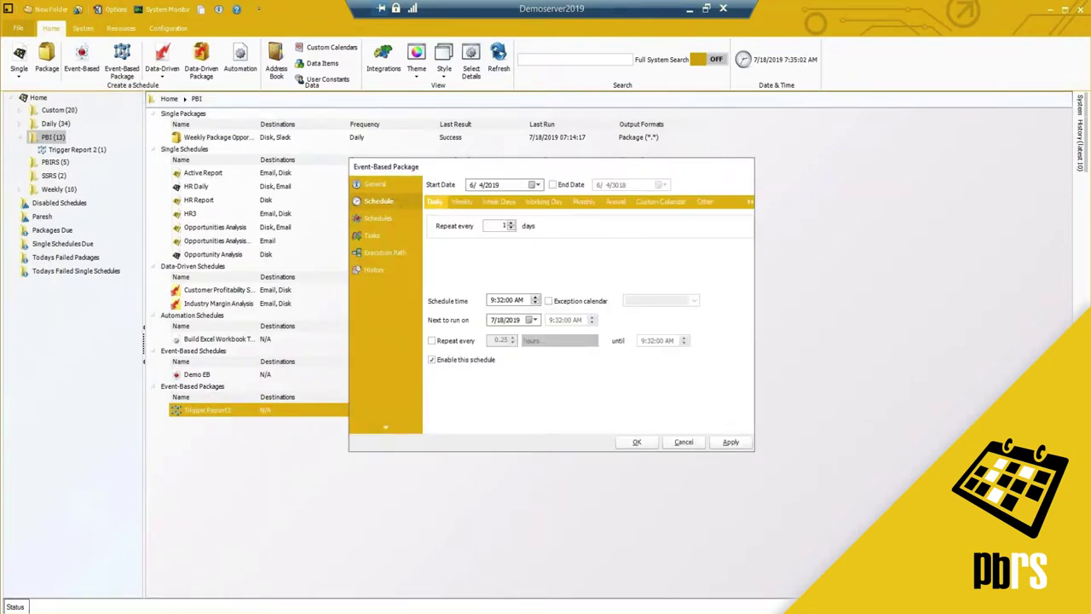
pyautogui.moveTo(389, 167); pyautogui.dragTo(373, 156)
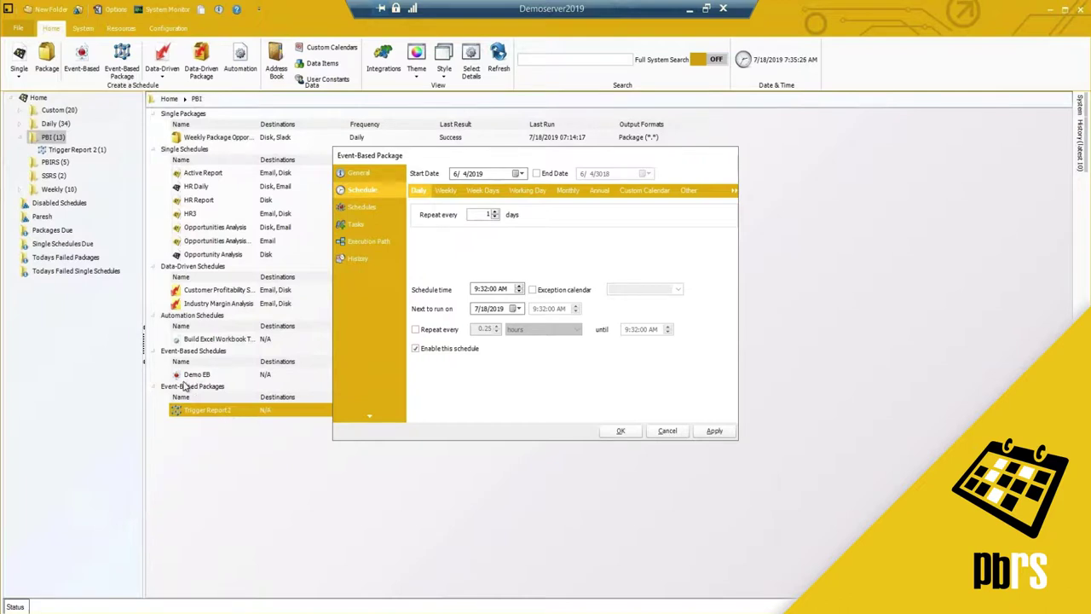
pyautogui.click(362, 208)
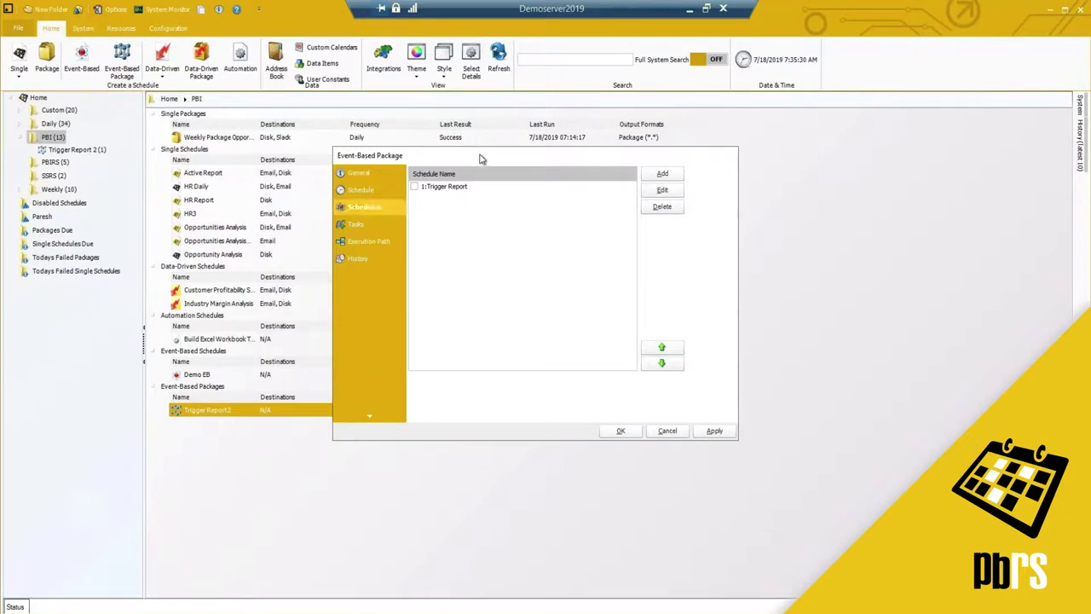
pyautogui.click(417, 197)
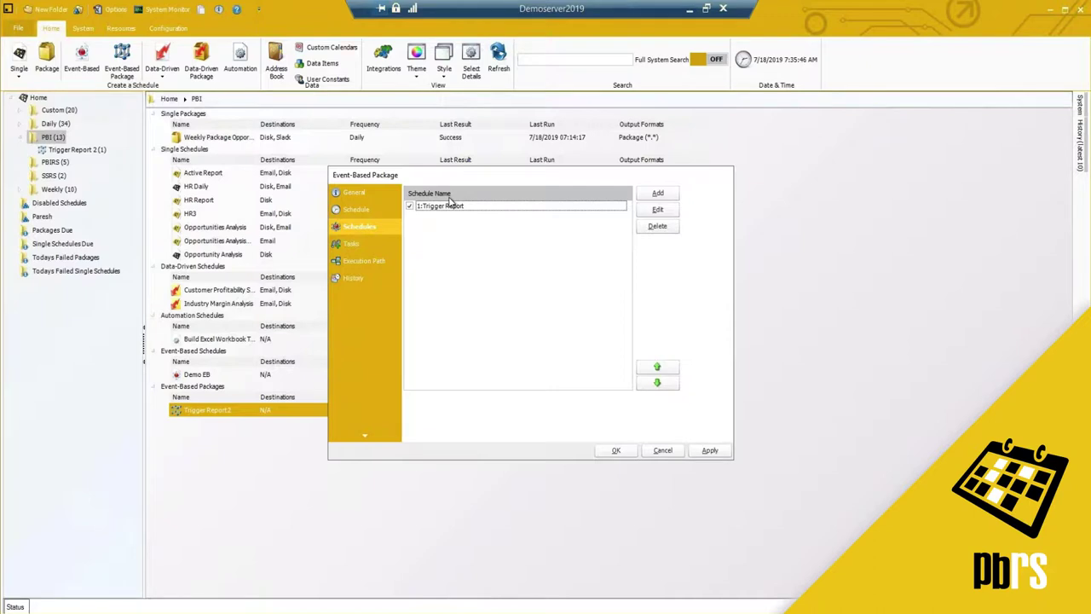
# Browse the package's tasks, execution path, history and general pages, returning to its schedules.
pyautogui.click(356, 210)
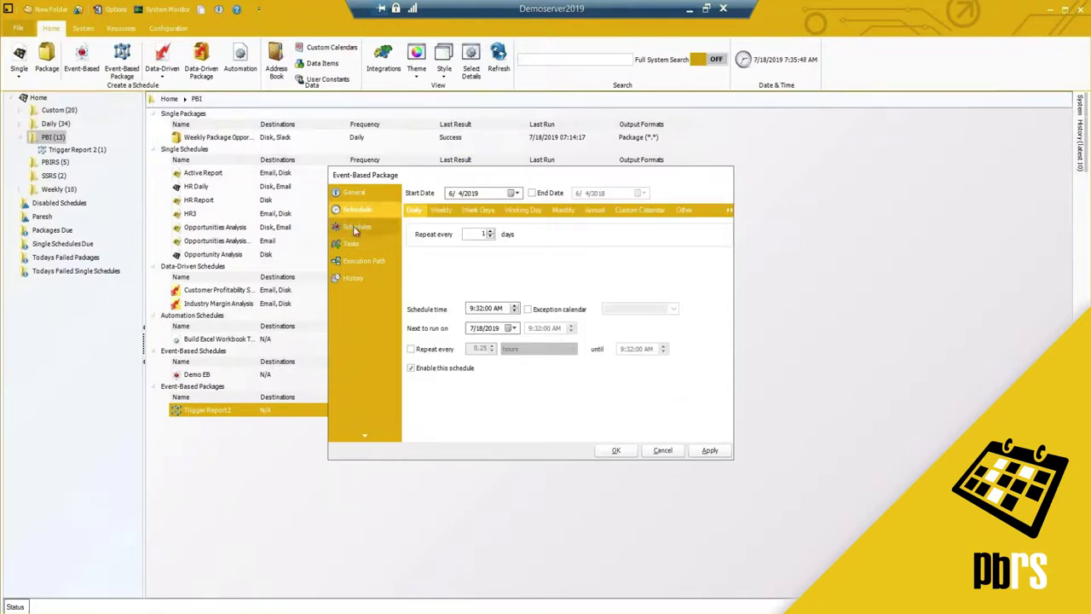
pyautogui.click(354, 226)
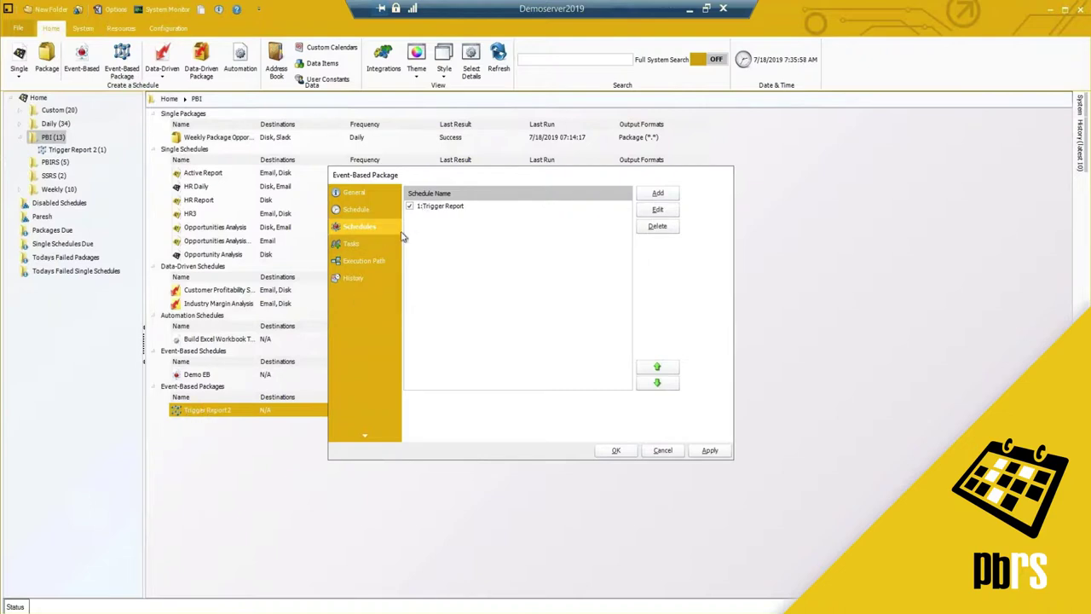
pyautogui.click(336, 246)
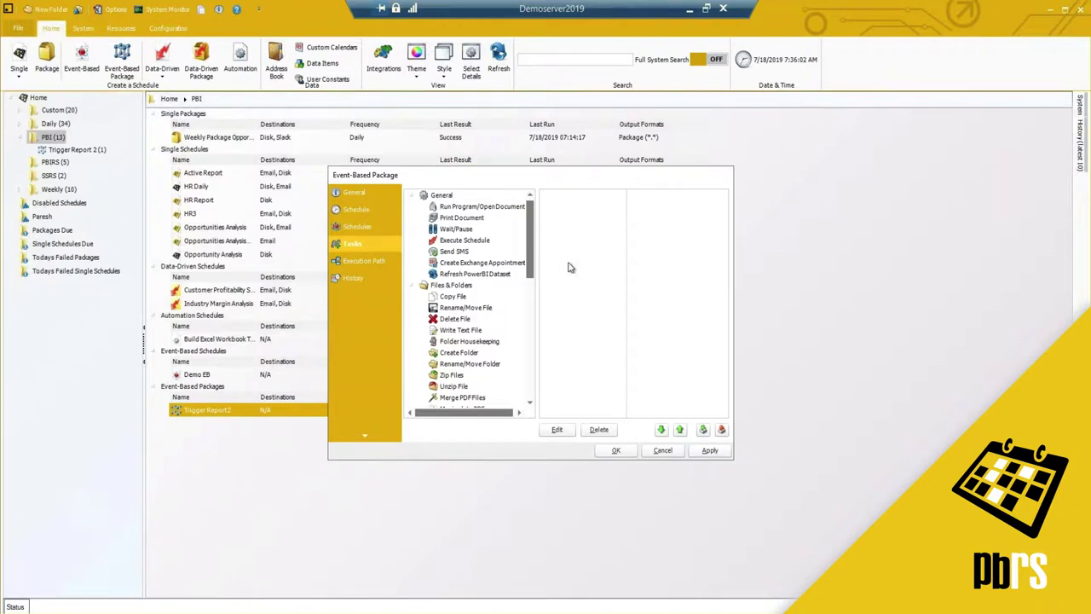
pyautogui.click(358, 261)
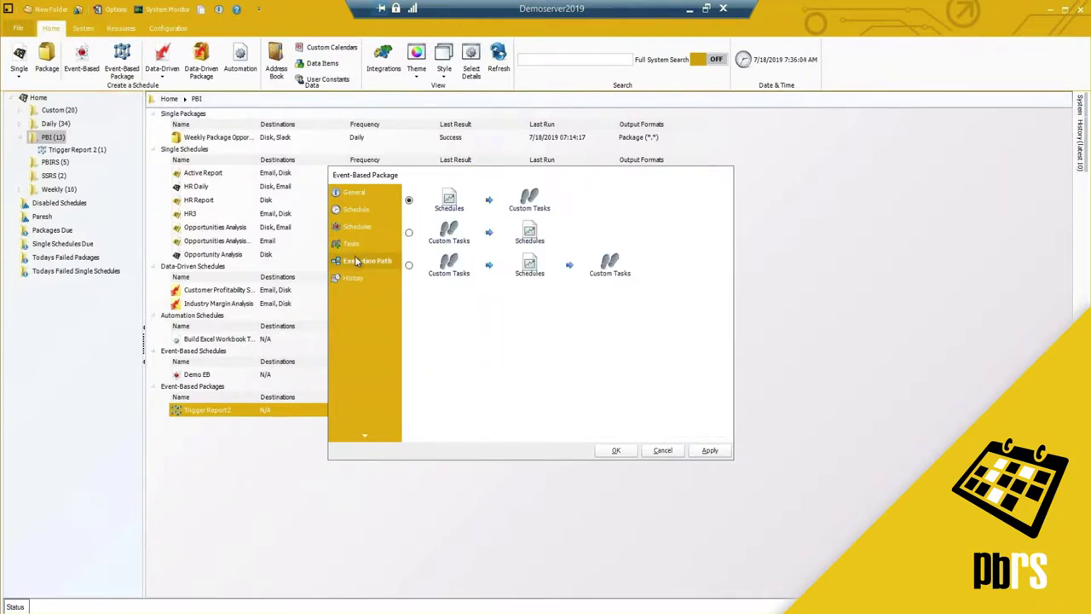
pyautogui.click(358, 281)
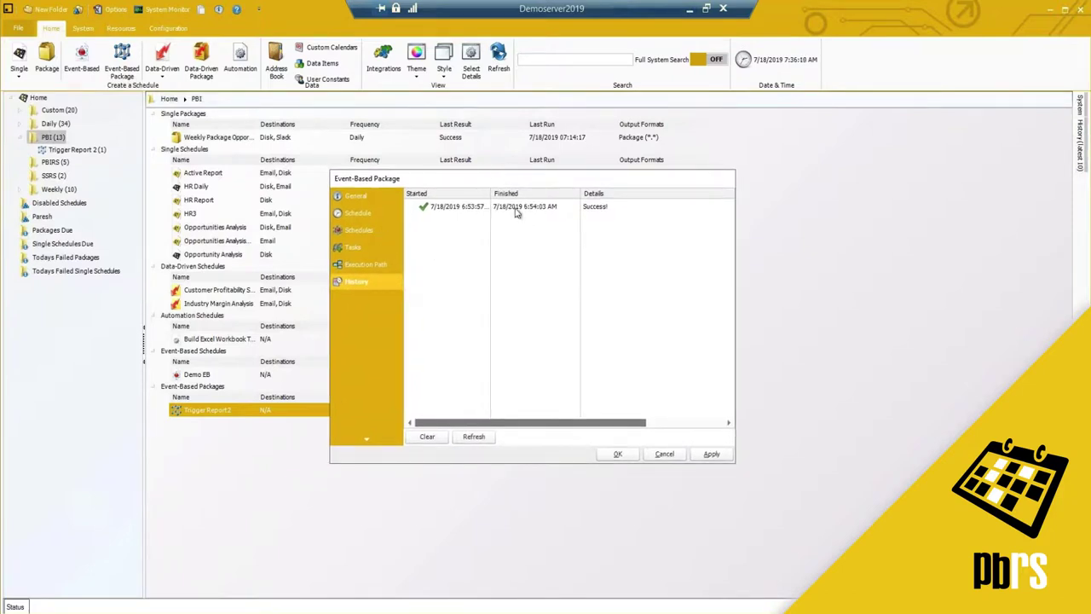
pyautogui.click(358, 197)
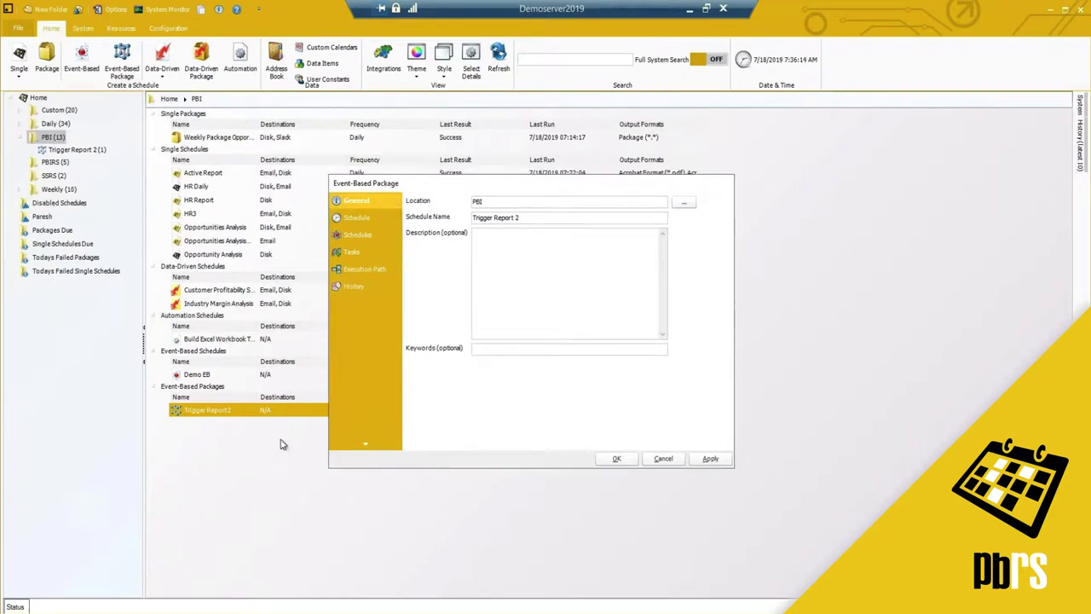
pyautogui.click(358, 235)
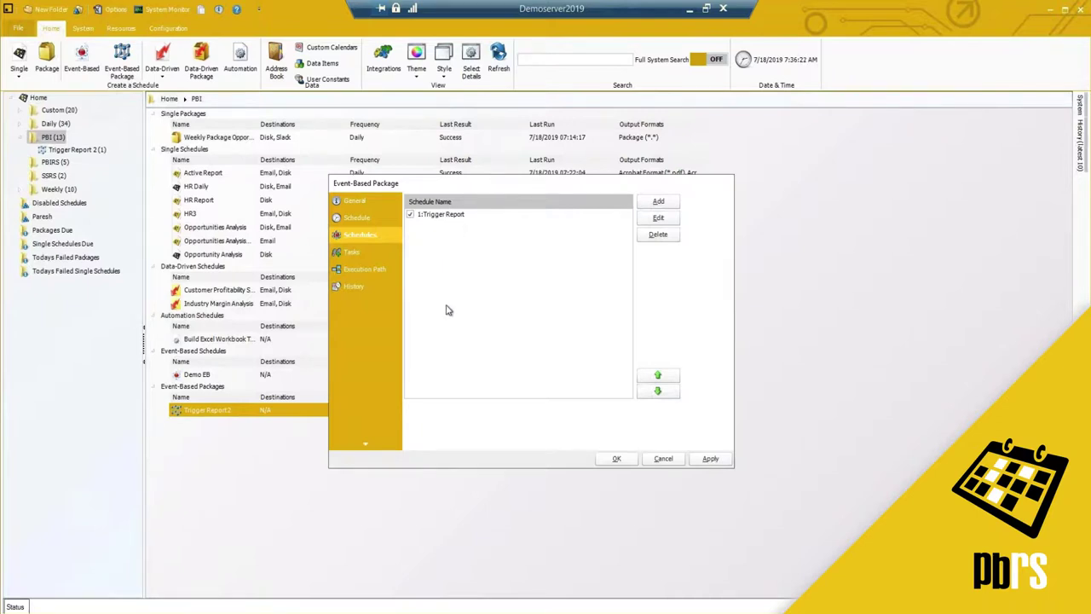
pyautogui.click(354, 216)
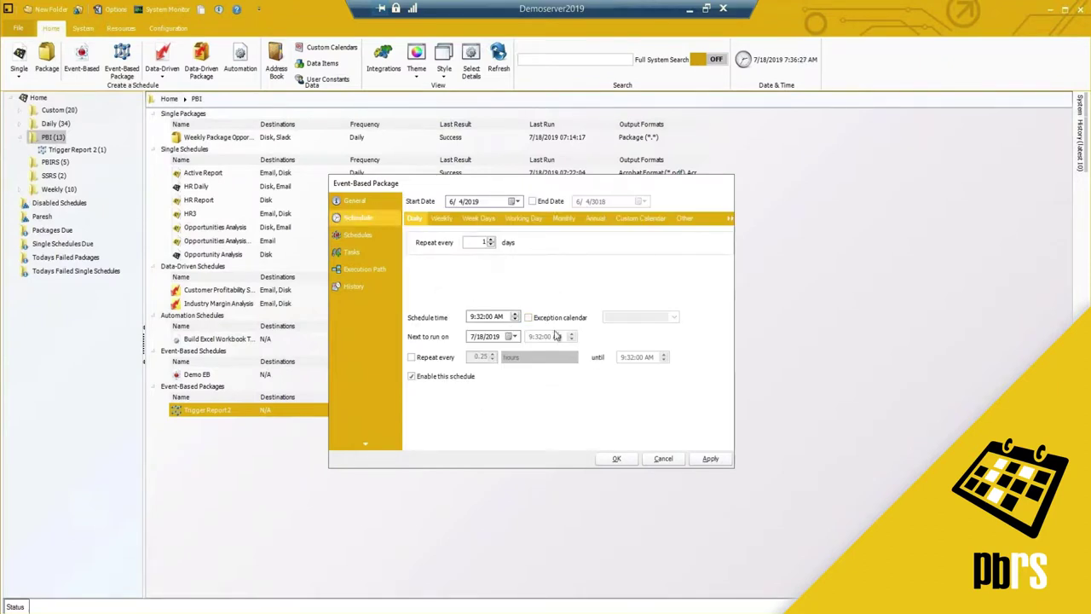
pyautogui.click(359, 235)
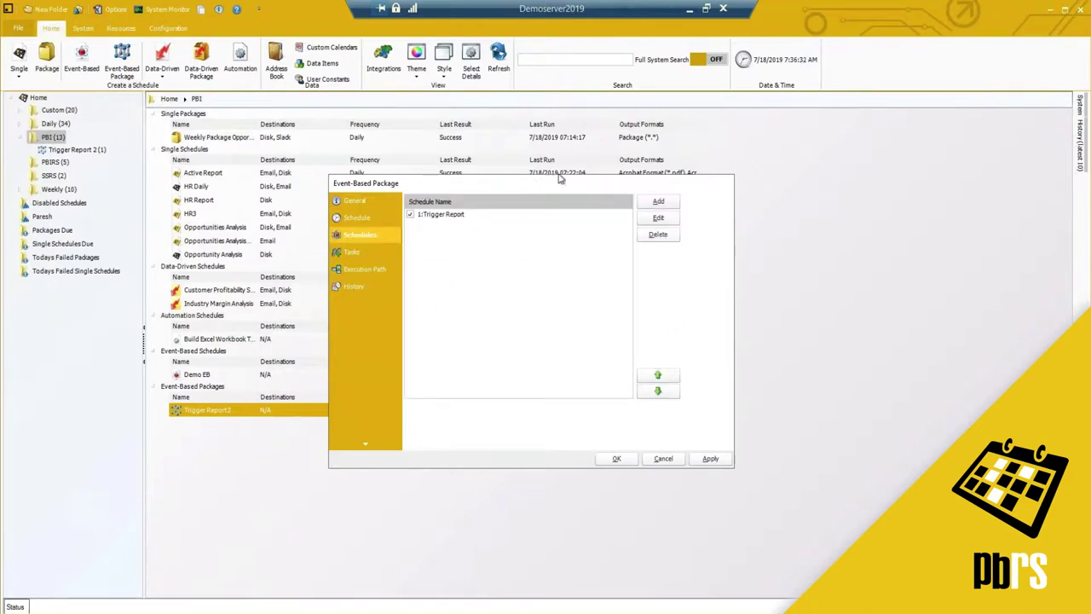
# Cancel the Trigger Report2 package properties without saving changes.
pyautogui.click(663, 460)
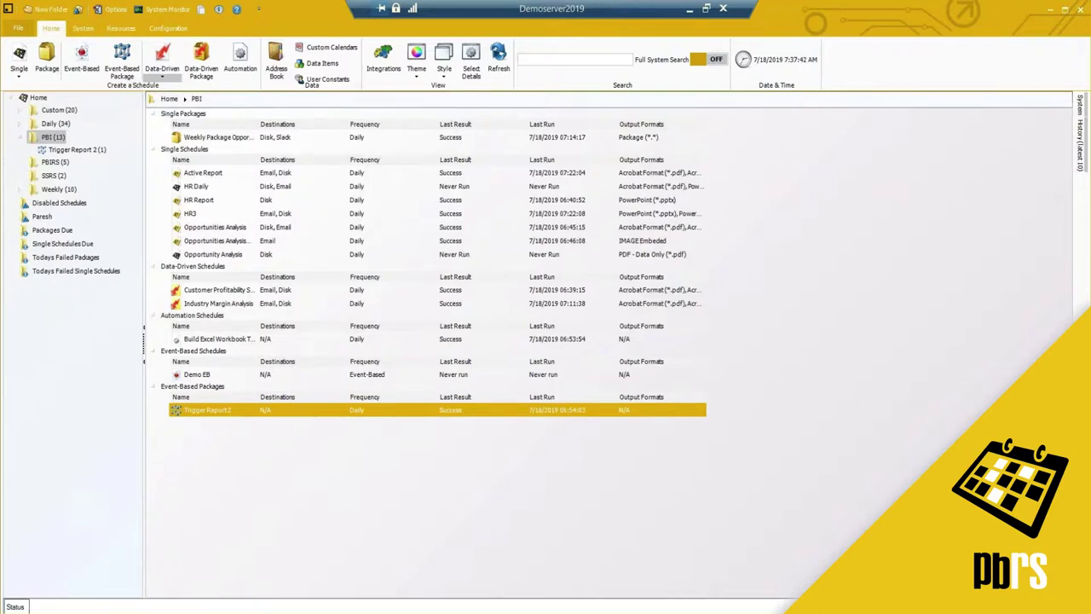
# Start a Data-Driven schedule for PowerBI and connect to the SQL-RD Samples DSN.
pyautogui.click(162, 76)
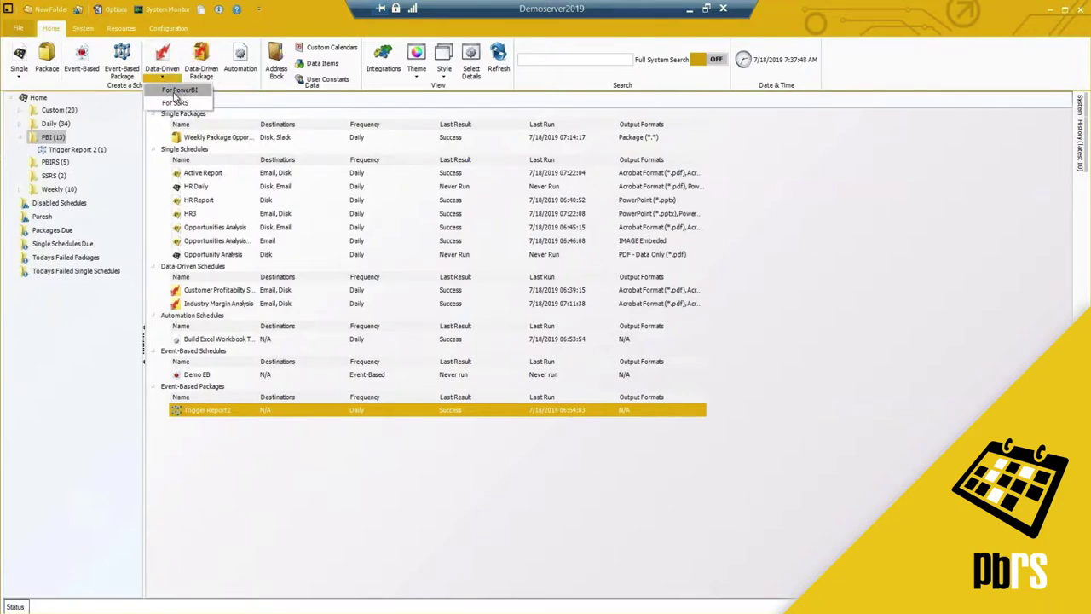
pyautogui.click(175, 94)
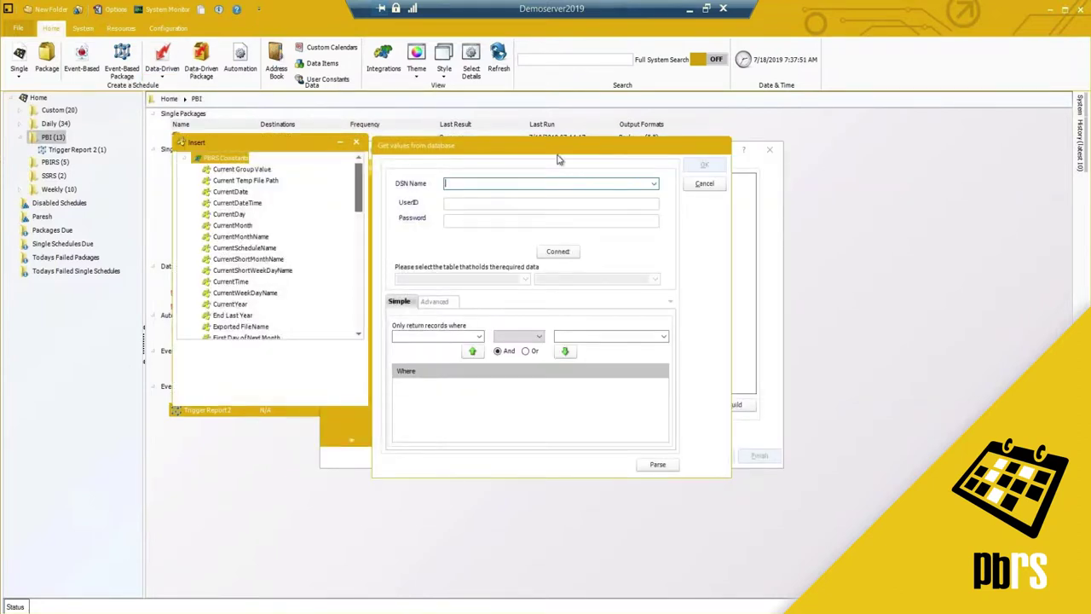
pyautogui.click(654, 184)
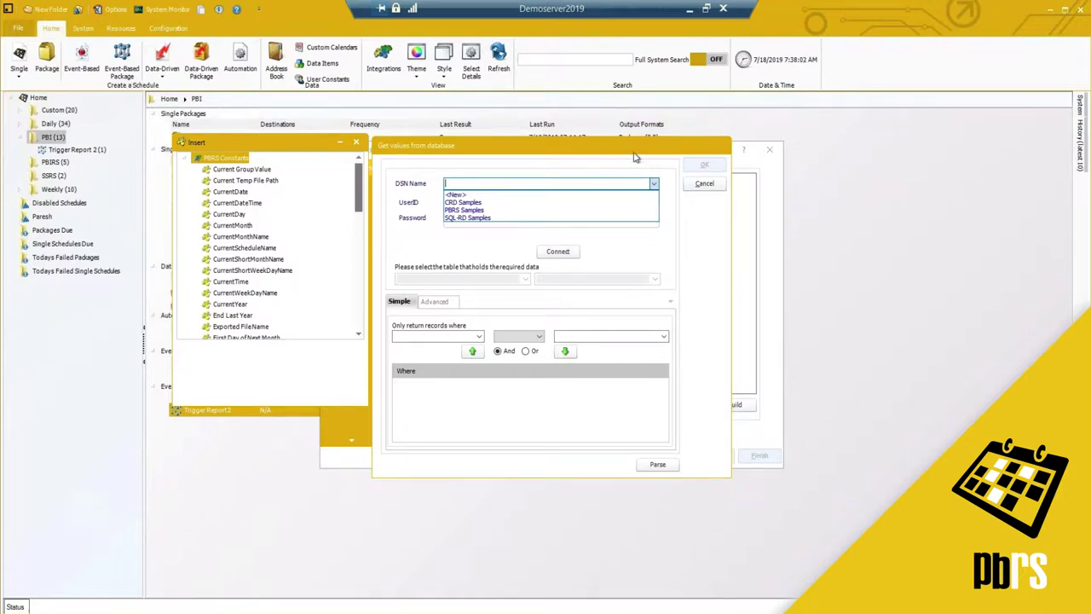
pyautogui.click(642, 163)
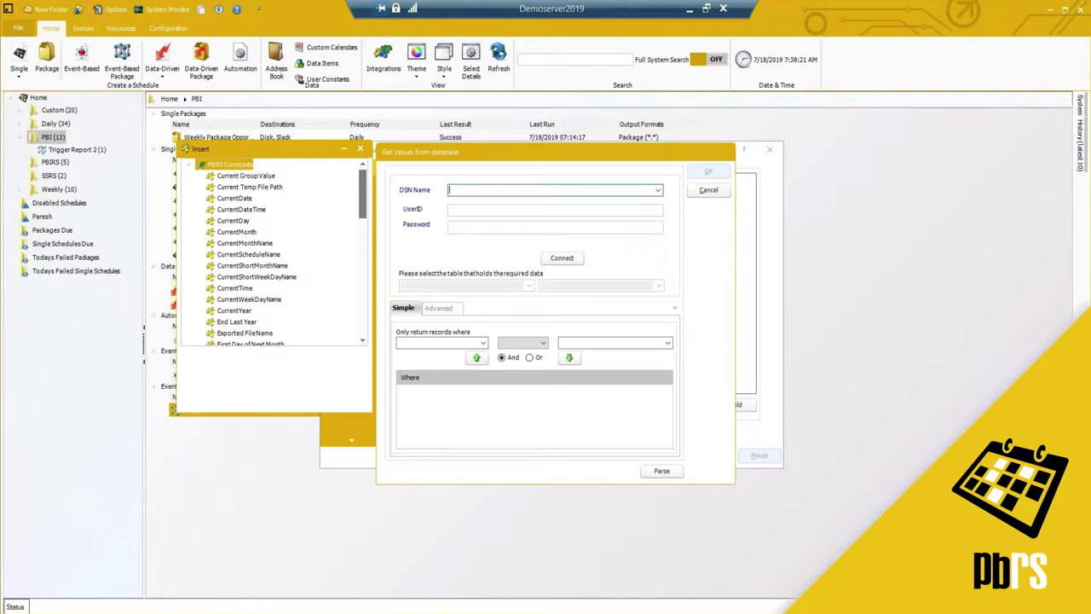
pyautogui.click(658, 189)
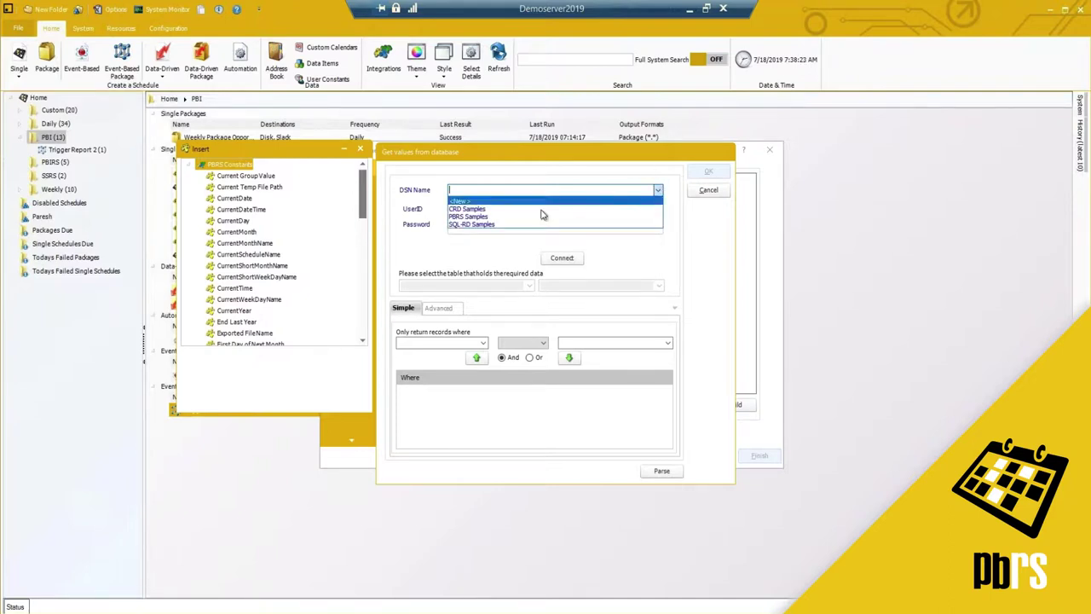
pyautogui.click(493, 225)
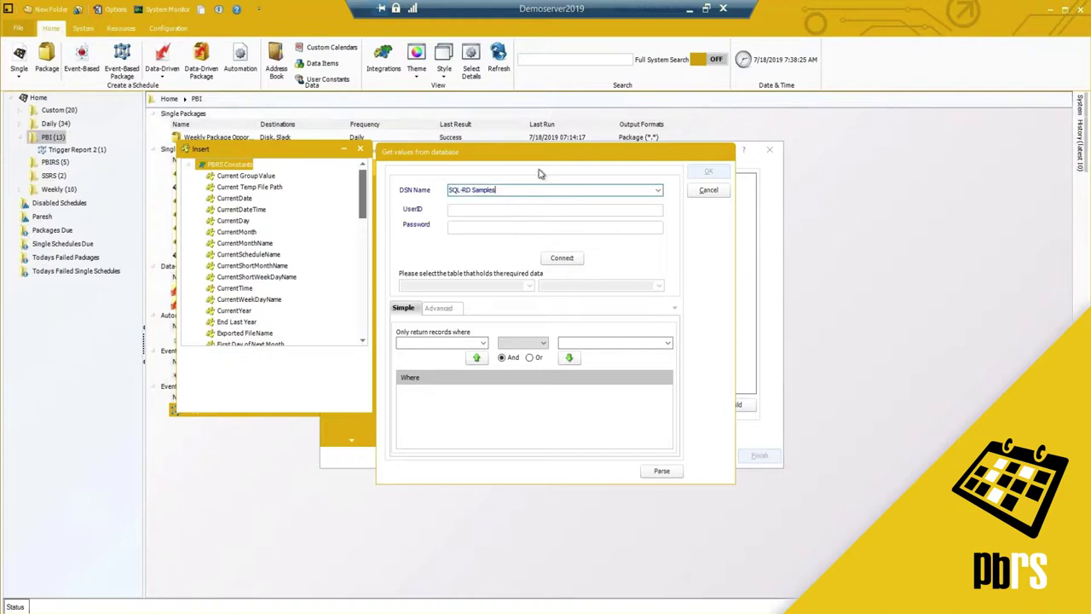
pyautogui.moveTo(552, 159); pyautogui.dragTo(538, 136)
pyautogui.click(549, 236)
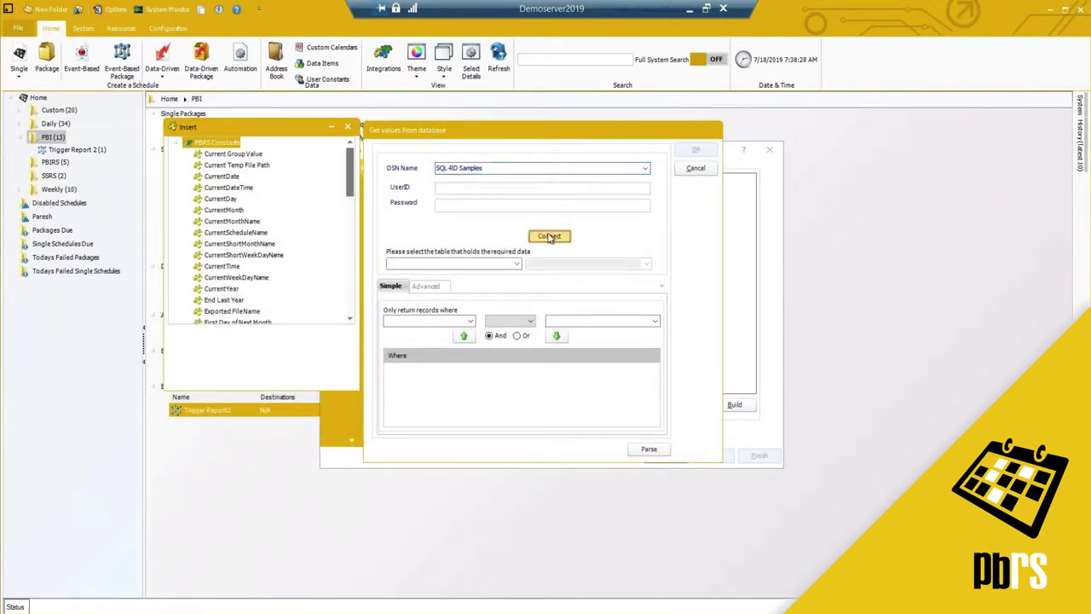
# Preview the Employees table's records from SQL-RD Samples.
pyautogui.click(518, 264)
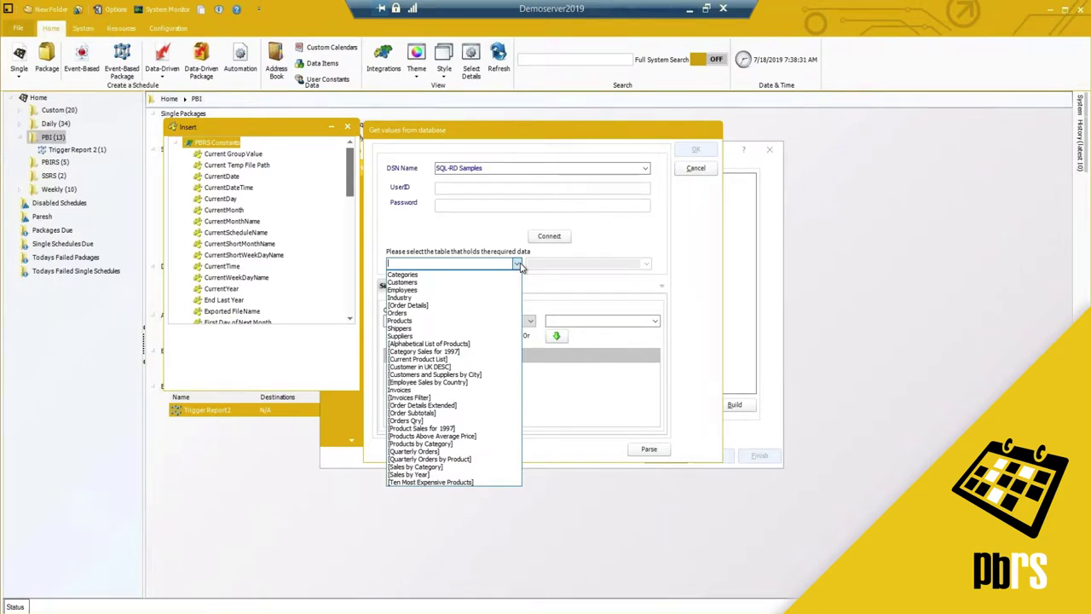
pyautogui.click(402, 291)
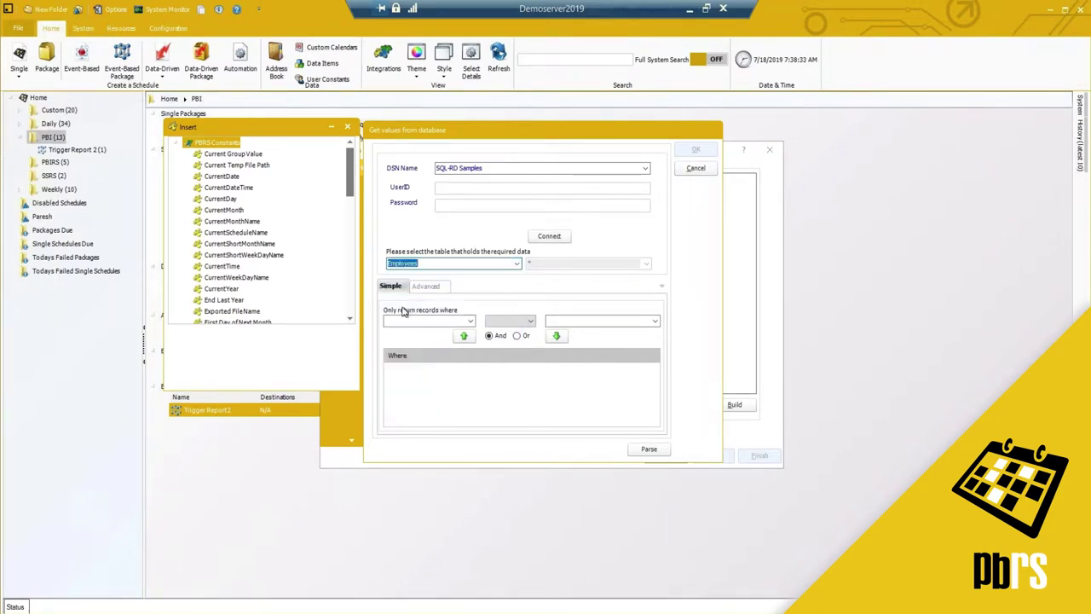
pyautogui.click(650, 449)
pyautogui.click(563, 356)
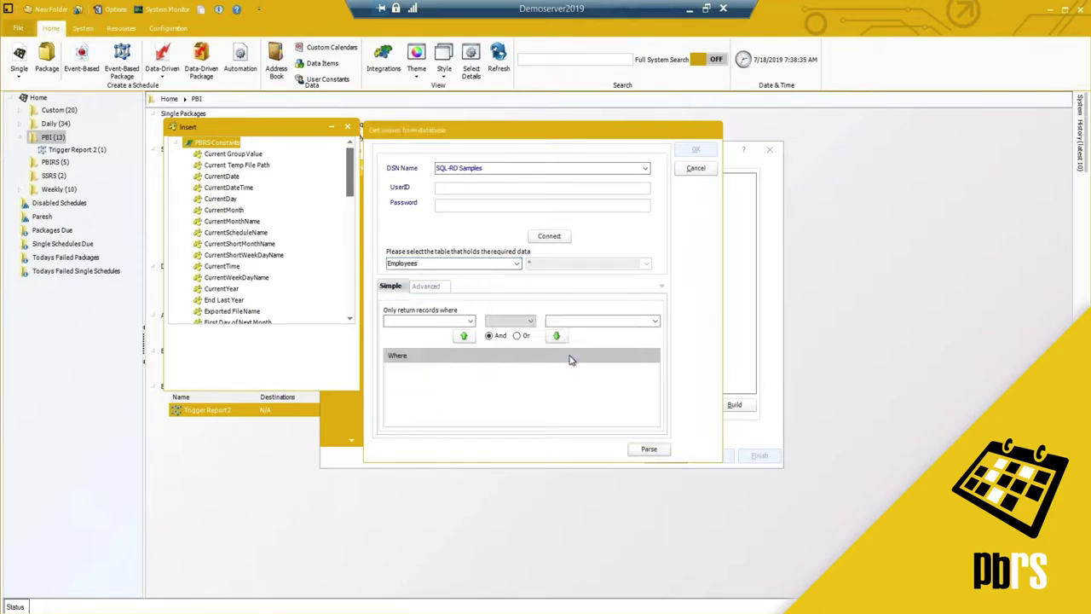
pyautogui.moveTo(490, 419); pyautogui.dragTo(554, 424)
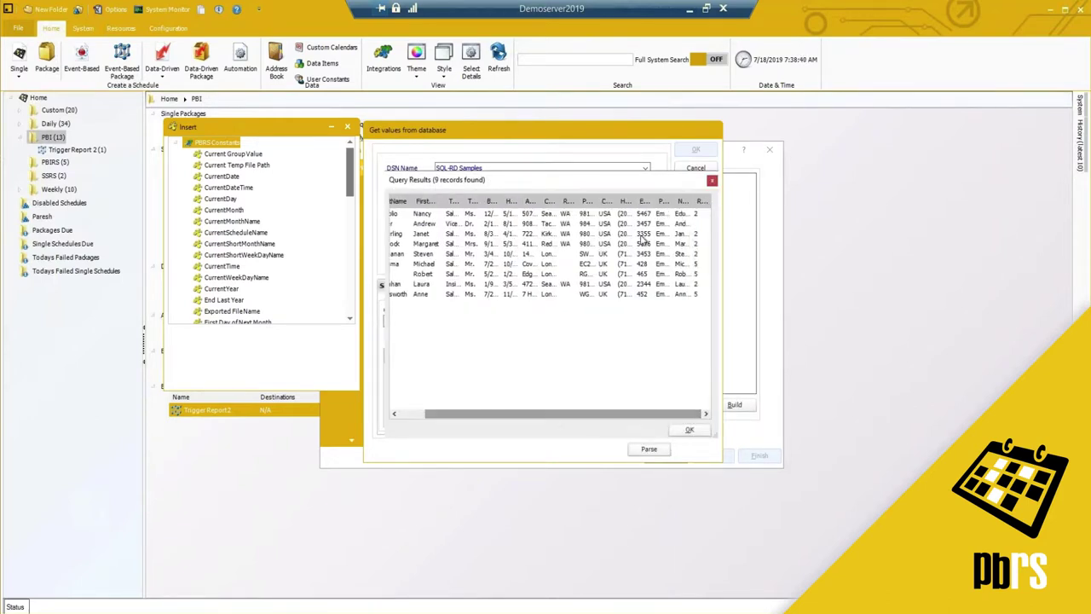
pyautogui.moveTo(561, 418)
pyautogui.mouseDown()
pyautogui.moveTo(503, 421)
pyautogui.moveTo(561, 423)
pyautogui.mouseUp()
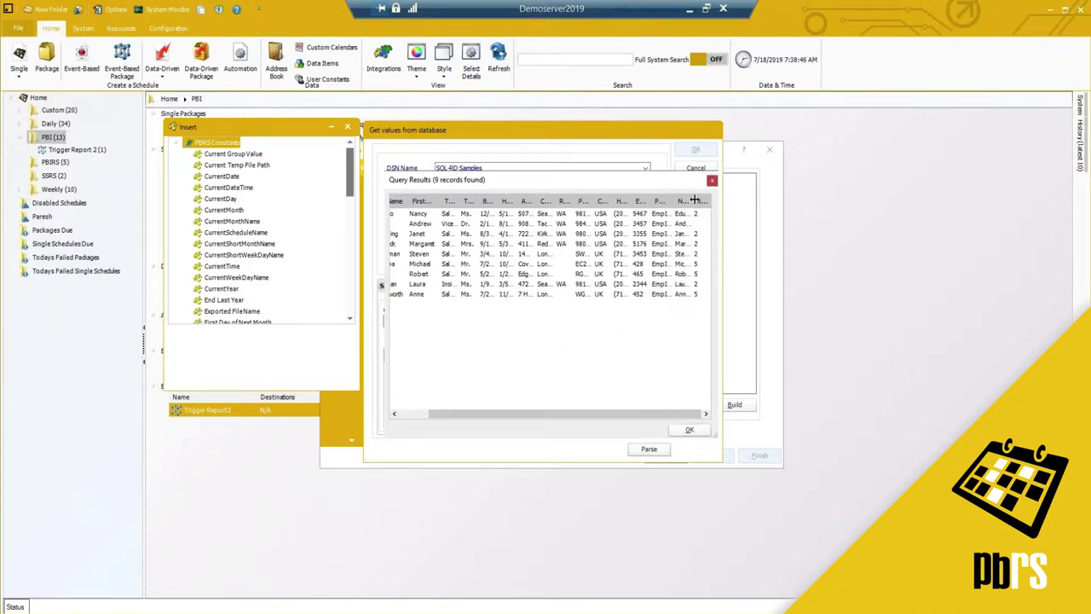
pyautogui.moveTo(610, 182); pyautogui.dragTo(631, 185)
pyautogui.moveTo(503, 422); pyautogui.dragTo(454, 424)
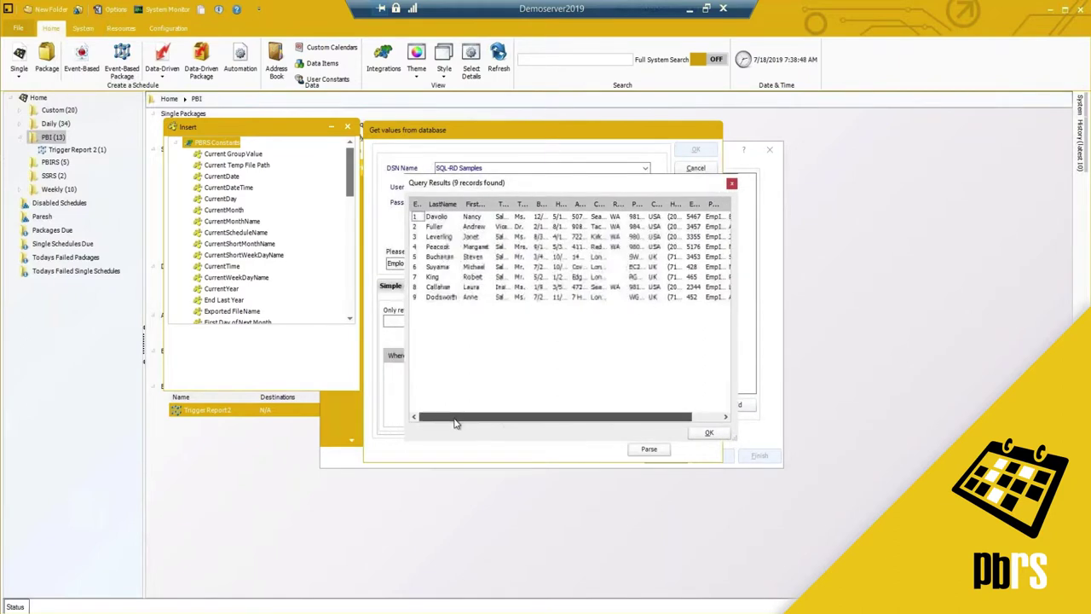
pyautogui.click(708, 433)
# Switch to the Industry table, preview its records and insert SELECT Industry.* FROM Industry.
pyautogui.click(515, 264)
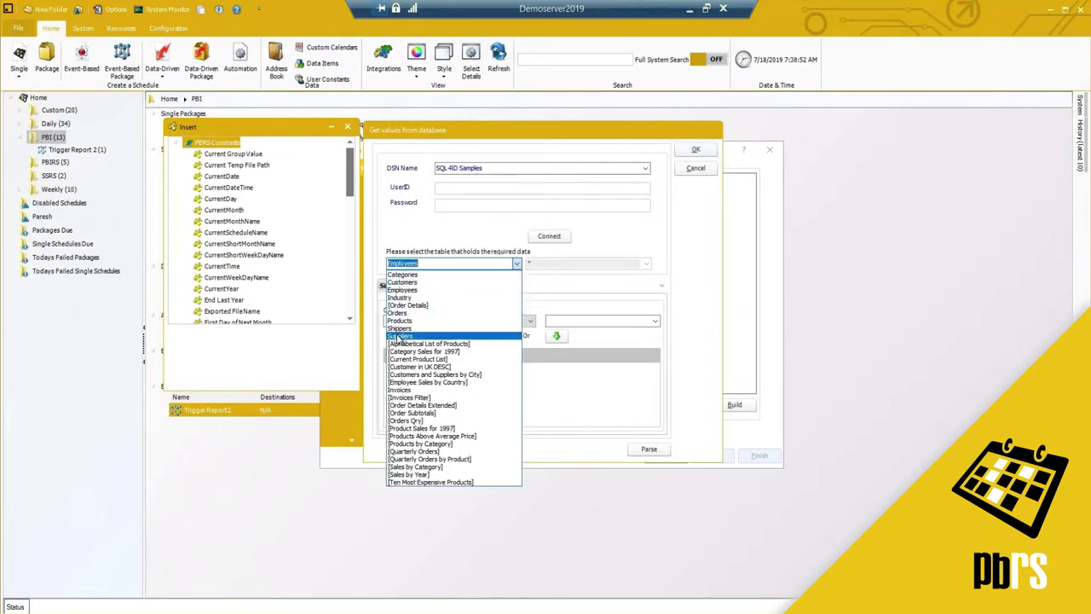
pyautogui.click(411, 298)
pyautogui.click(424, 264)
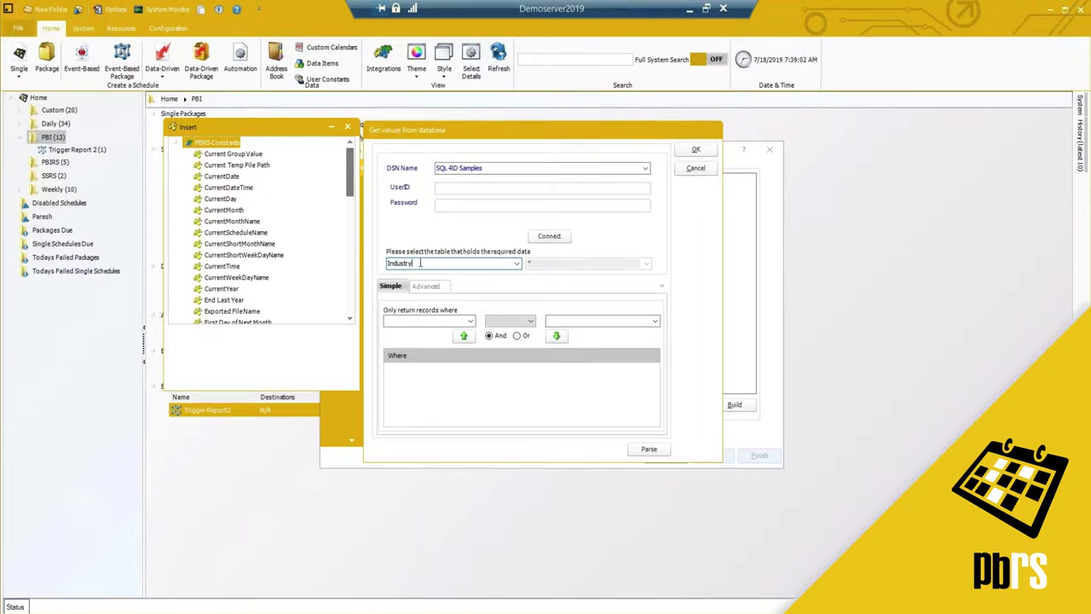
pyautogui.click(643, 450)
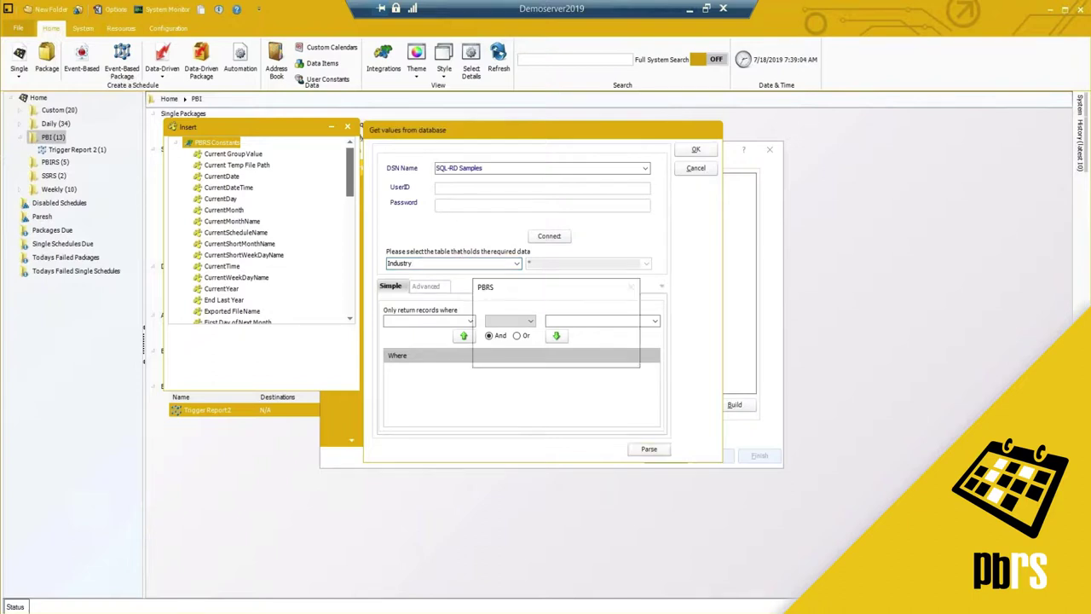
pyautogui.click(561, 355)
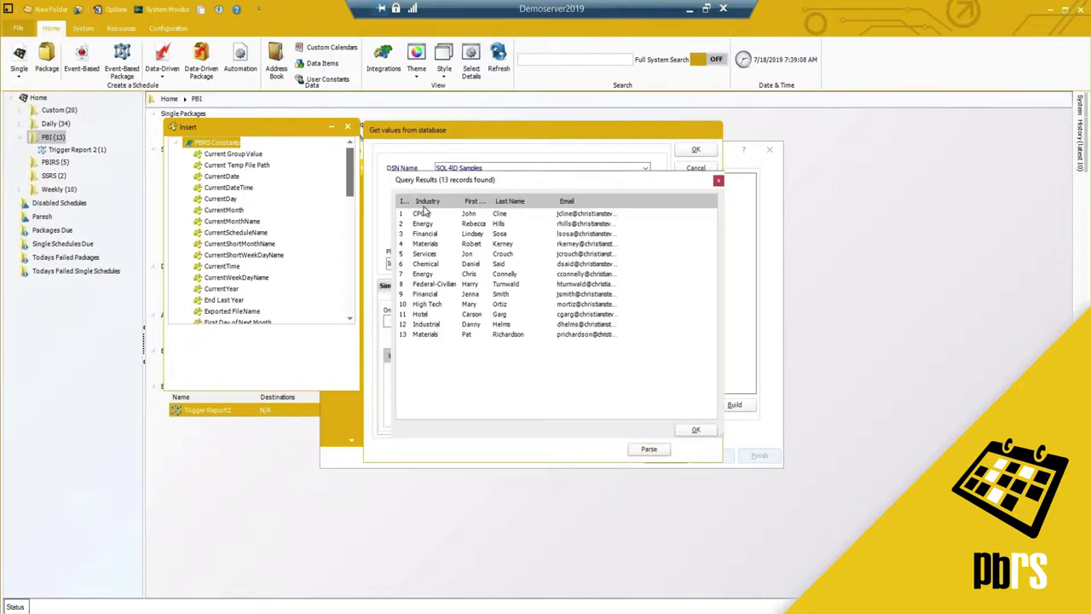
pyautogui.moveTo(410, 201); pyautogui.dragTo(416, 201)
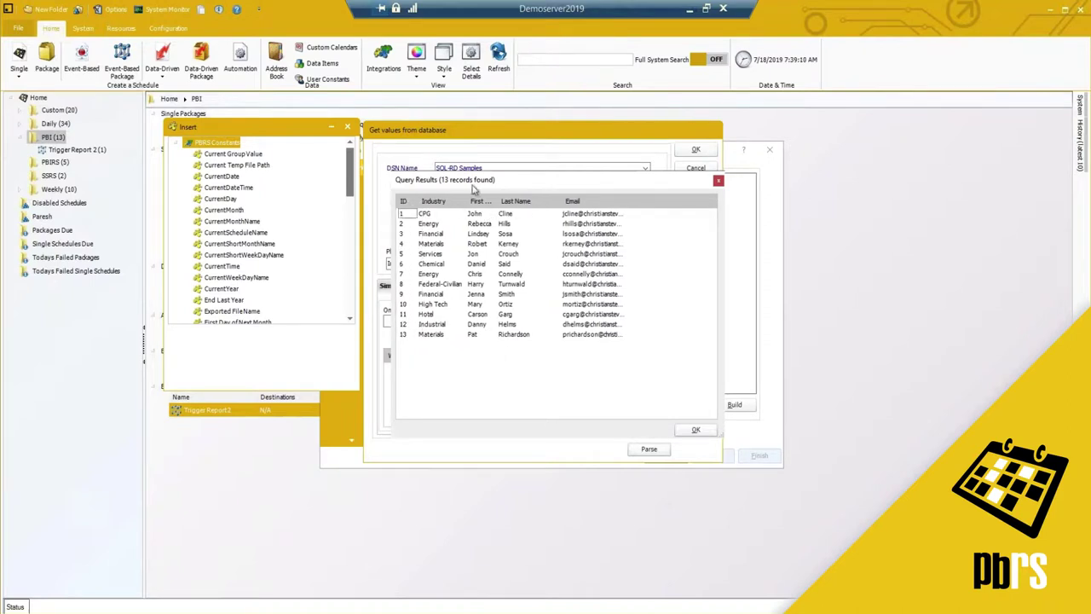
pyautogui.click(696, 430)
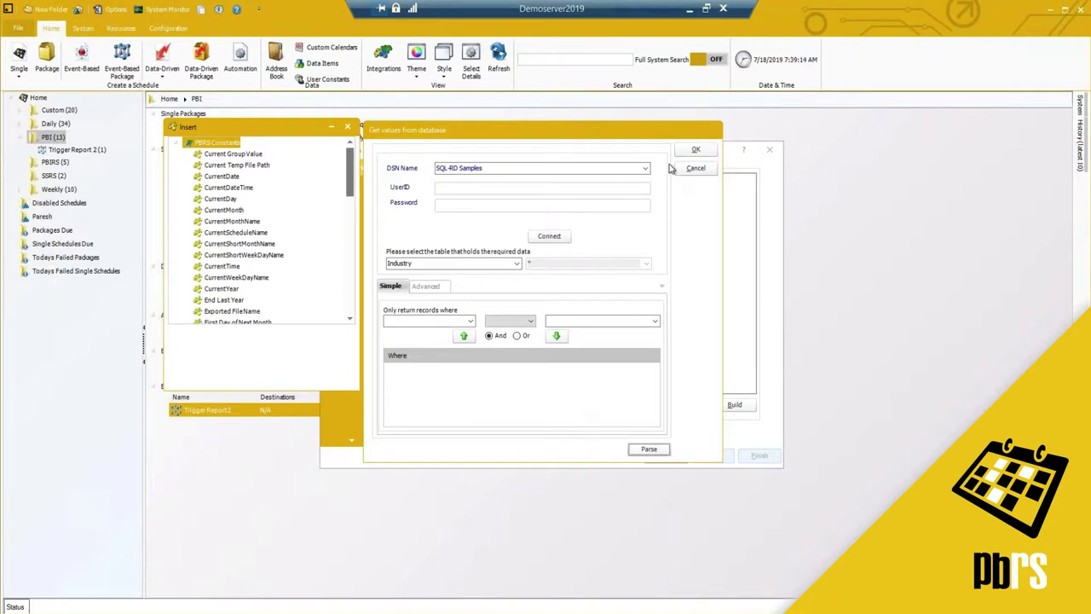
pyautogui.click(692, 150)
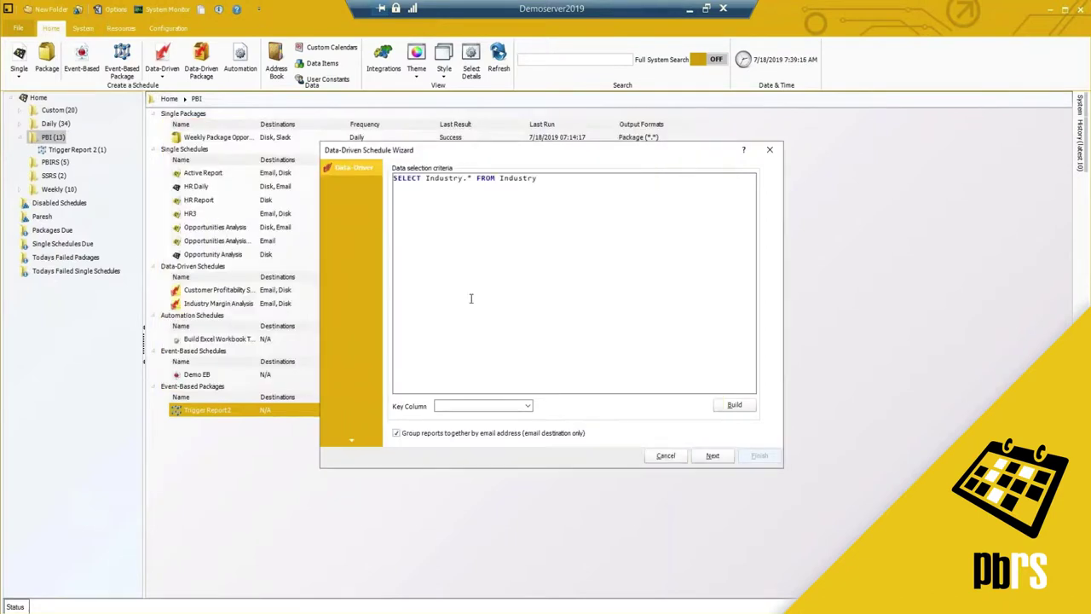
# Choose ID as the key column for the Industry query.
pyautogui.click(528, 407)
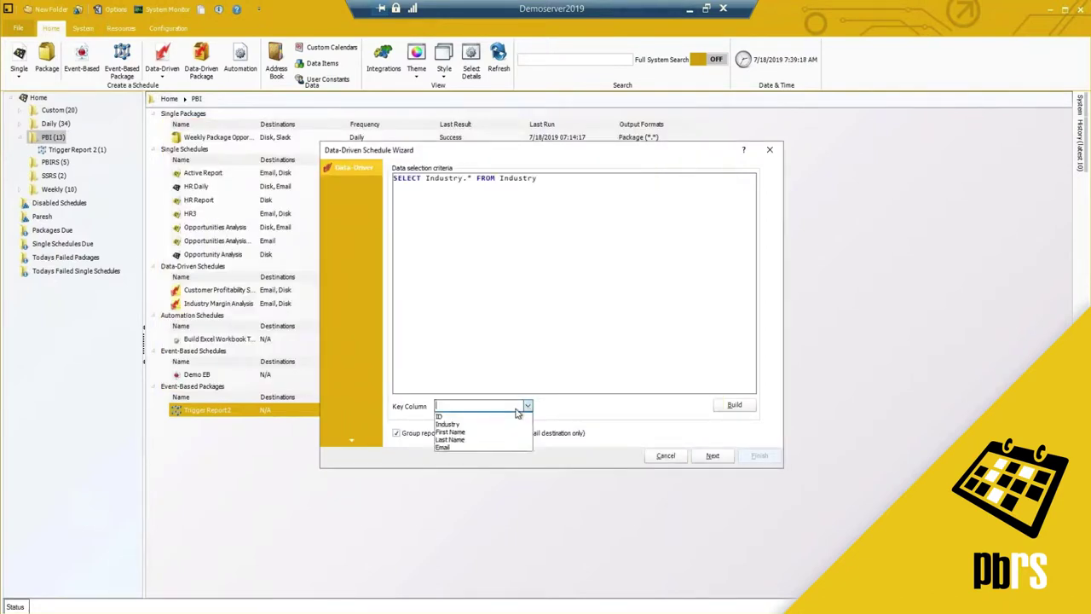
pyautogui.click(467, 422)
pyautogui.click(469, 405)
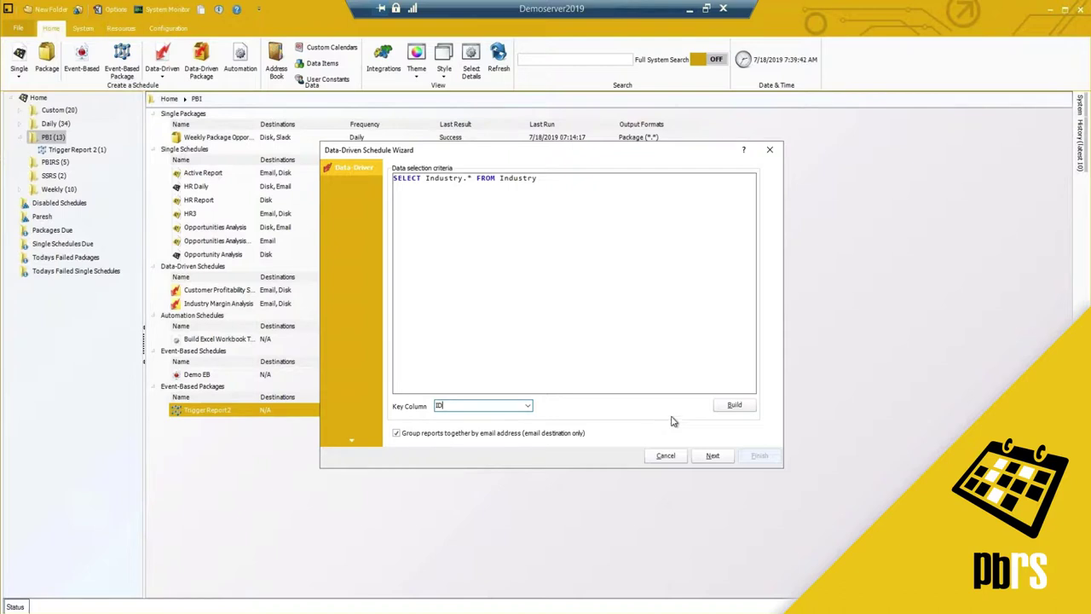
# Rebuild the Industry query, reconnect to SQL-RD Samples and preview its results.
pyautogui.click(734, 405)
pyautogui.click(562, 252)
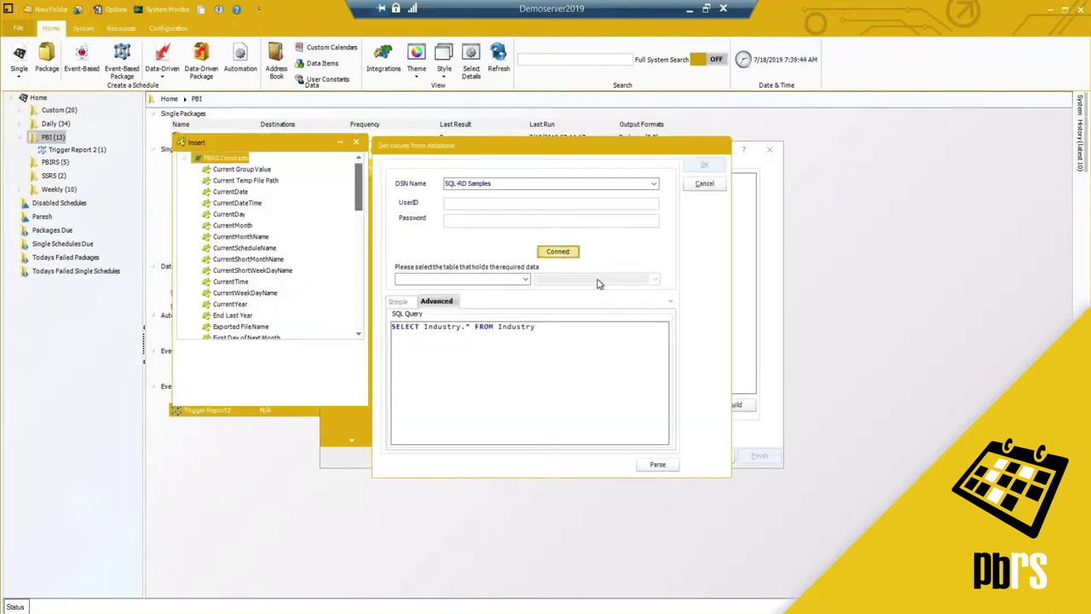
pyautogui.click(658, 464)
pyautogui.click(566, 356)
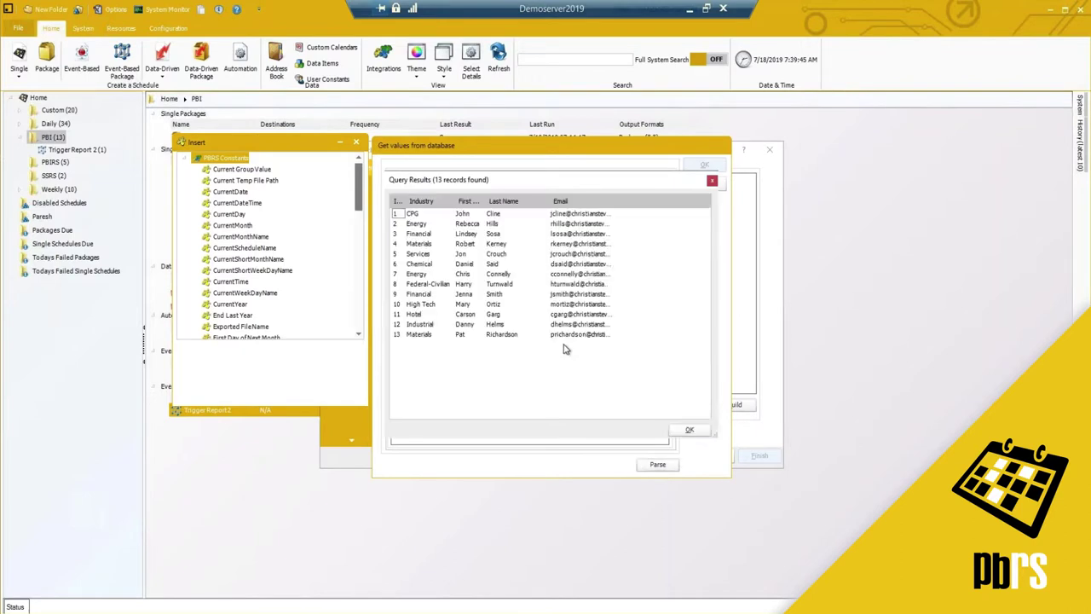
pyautogui.moveTo(531, 182); pyautogui.dragTo(486, 223)
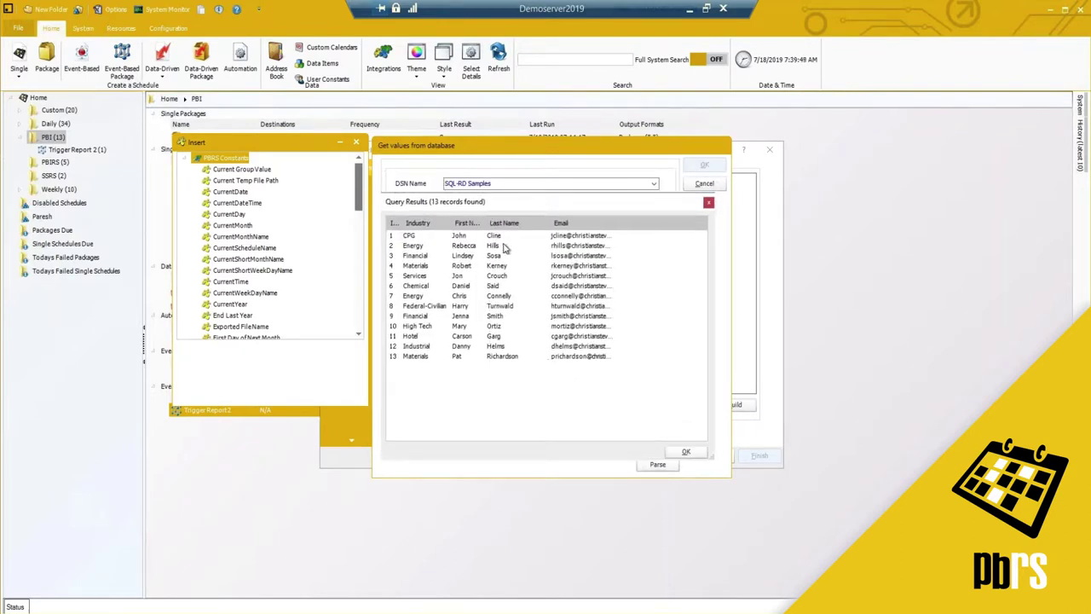
# Browse the Chemical, CPG and Energy rows among the 13 records, then accept the query.
pyautogui.click(518, 285)
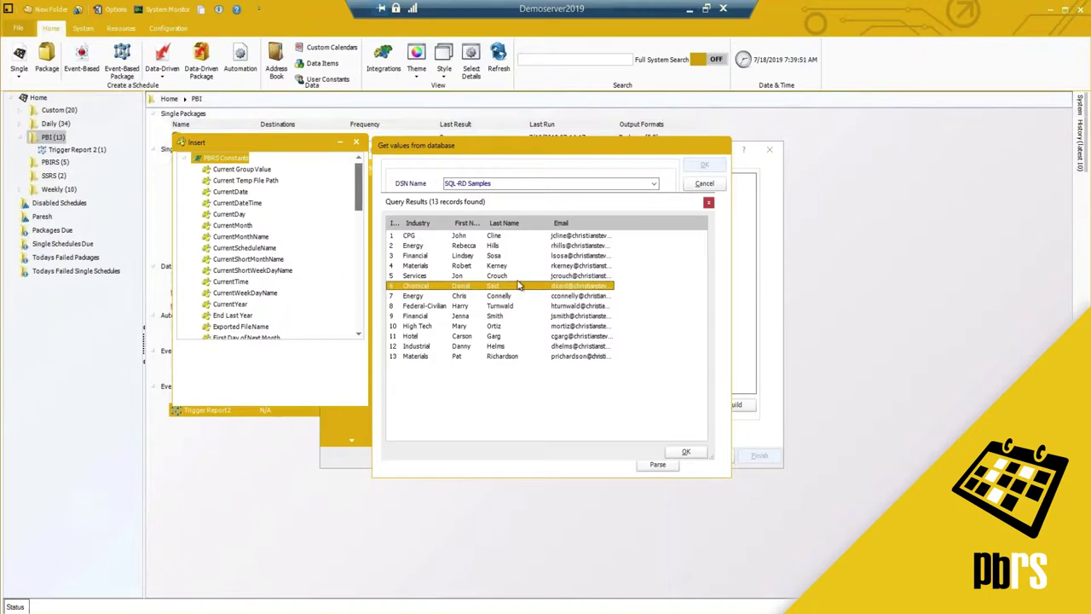
pyautogui.click(463, 240)
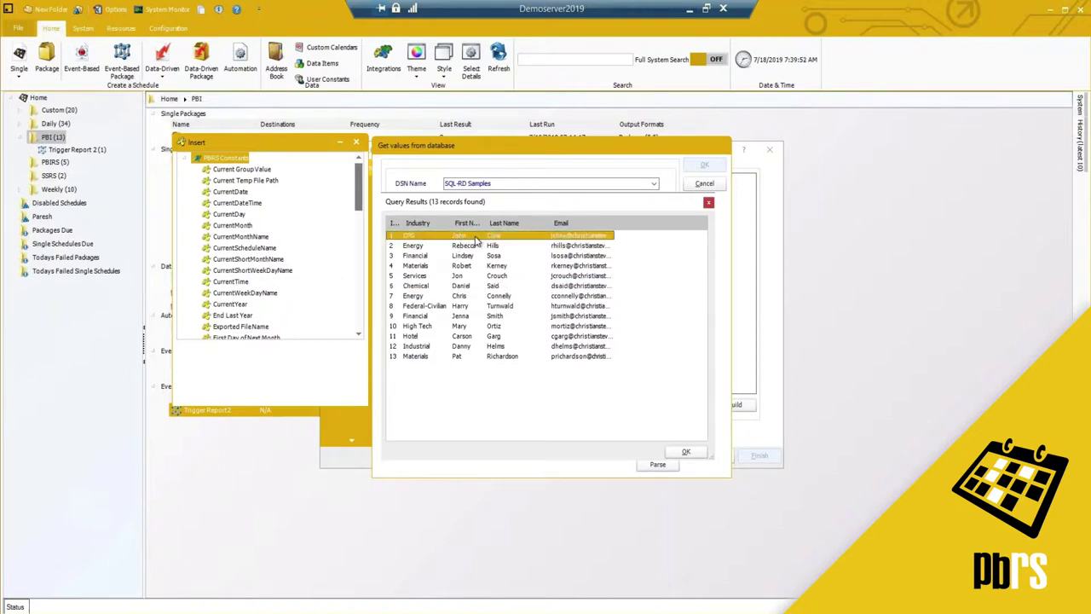
pyautogui.click(419, 248)
pyautogui.click(418, 239)
pyautogui.click(420, 247)
pyautogui.click(418, 240)
pyautogui.click(419, 247)
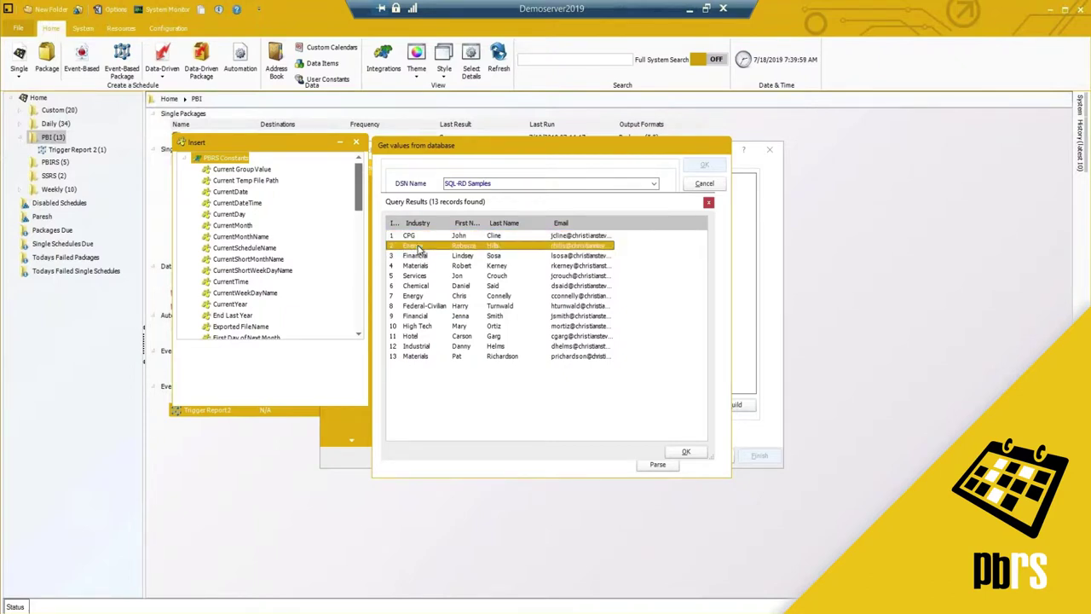
pyautogui.click(420, 237)
pyautogui.click(418, 244)
pyautogui.click(419, 237)
pyautogui.click(419, 247)
pyautogui.click(686, 452)
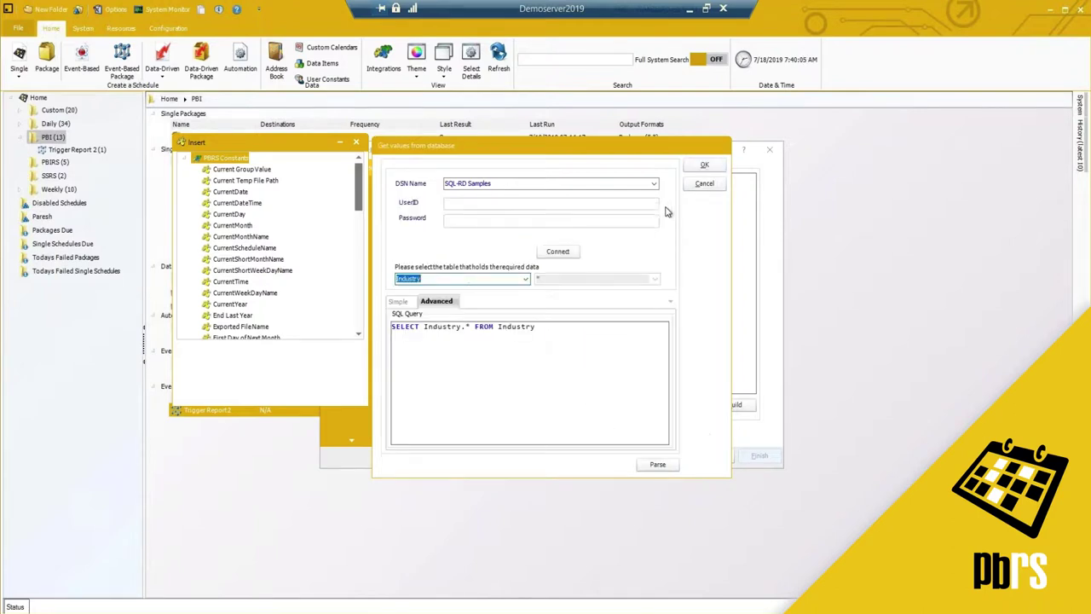
pyautogui.click(704, 167)
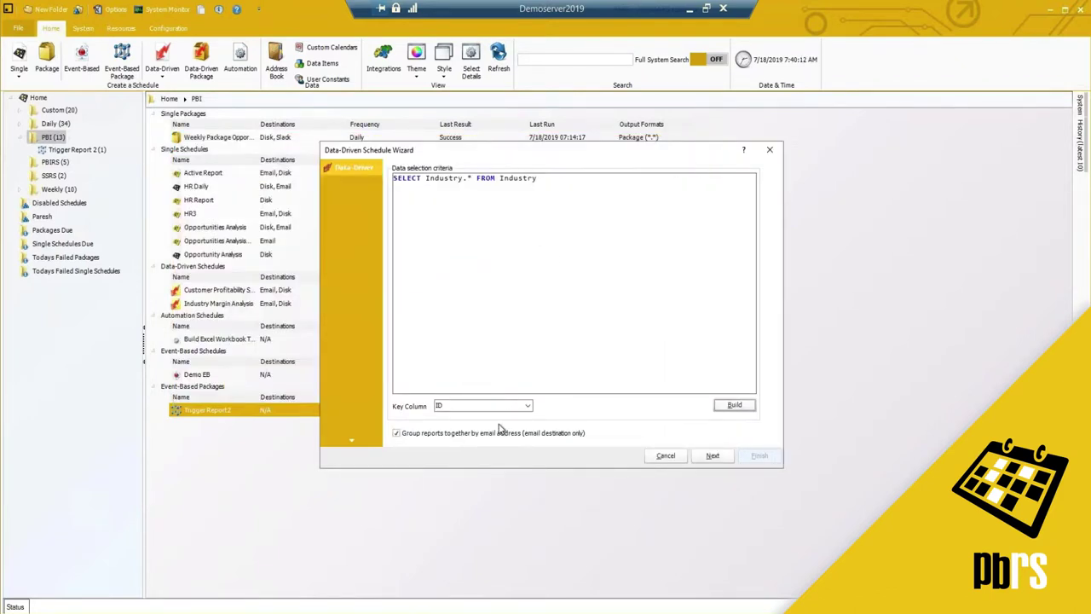
# Turn off email grouping, then use the Power BI account and Customer Profitability Sample, named CSP3.
pyautogui.click(468, 435)
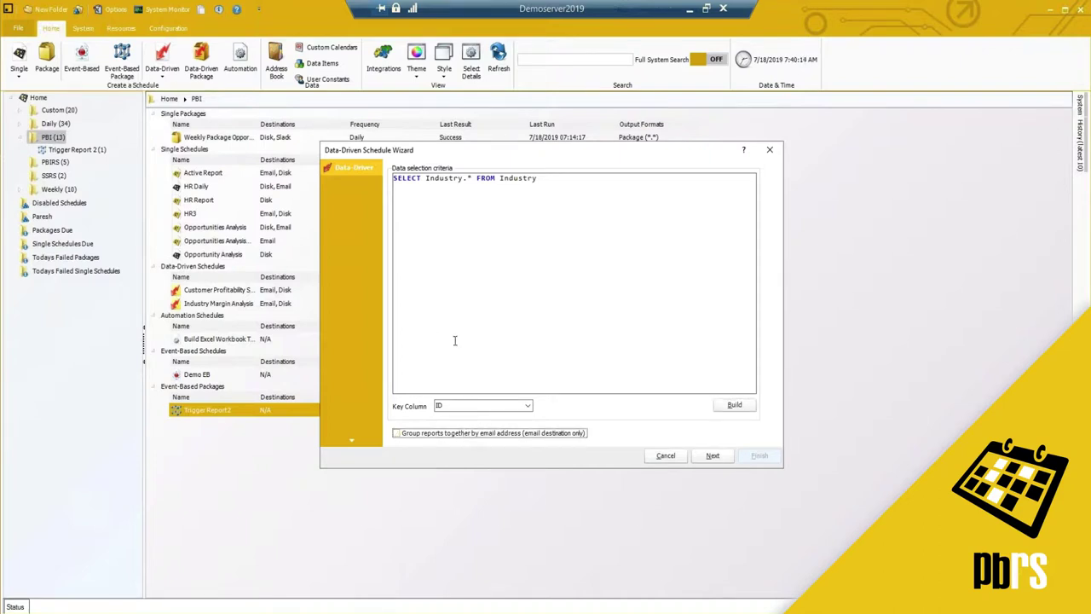
pyautogui.click(713, 456)
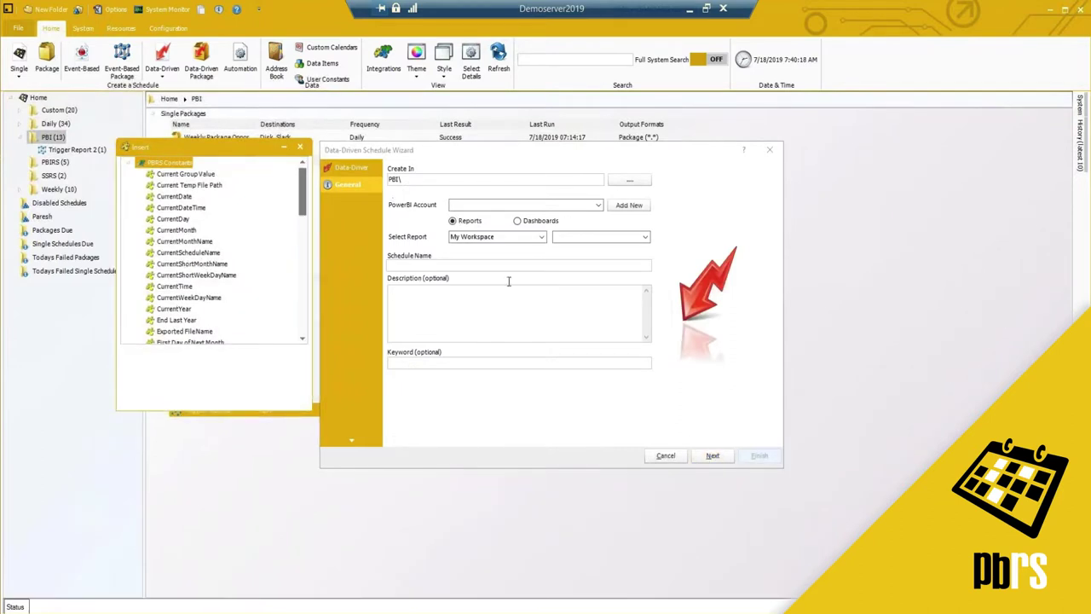
pyautogui.click(603, 214)
pyautogui.click(520, 233)
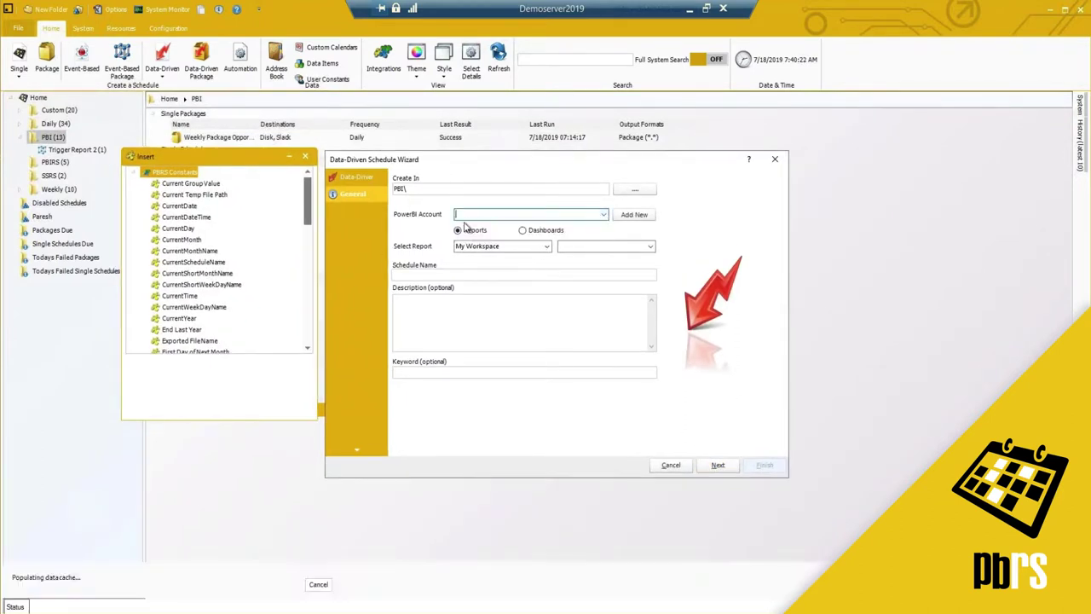
pyautogui.click(651, 246)
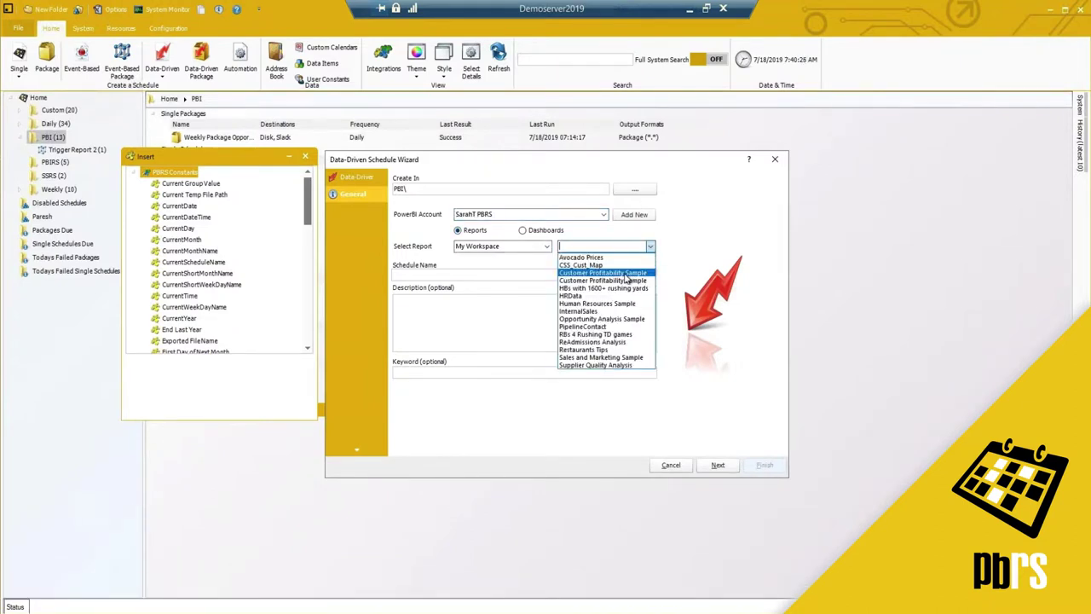
pyautogui.click(624, 276)
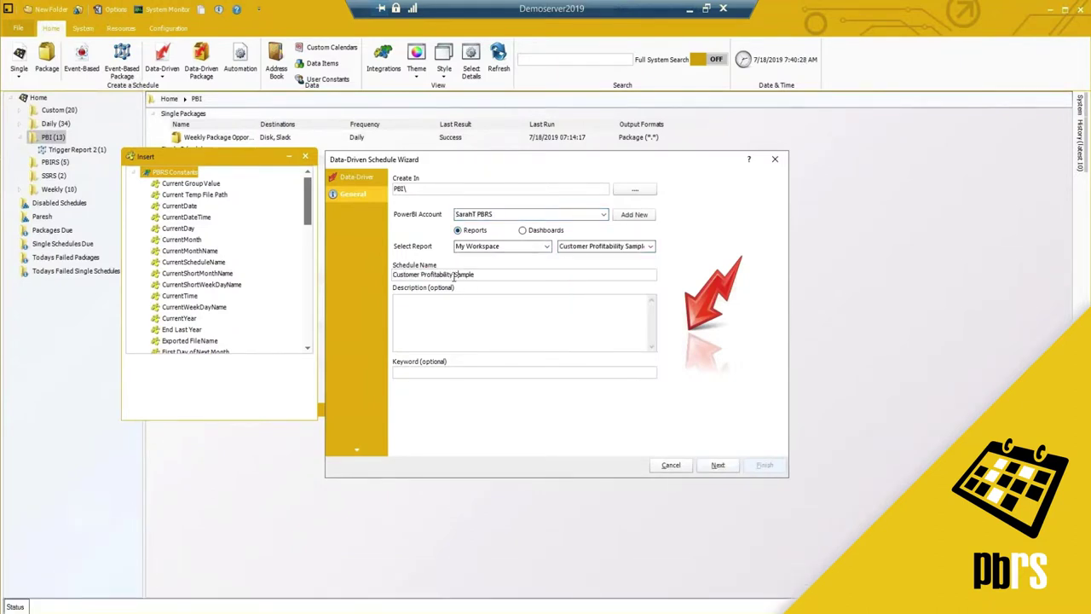
pyautogui.write('CSP3')
pyautogui.click(717, 464)
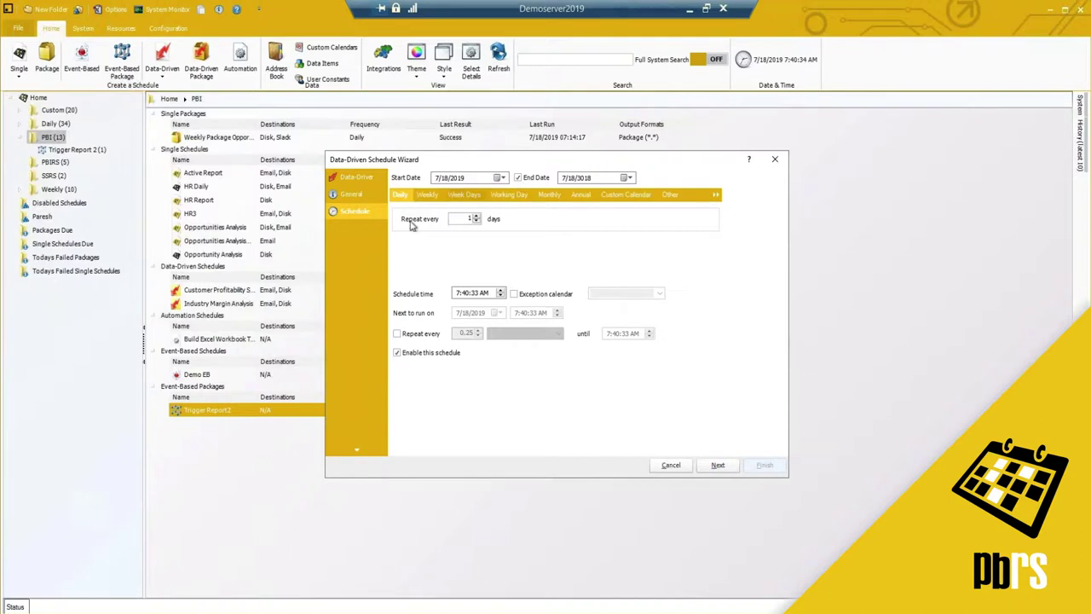
# Limit the report to page 3 and advance the wizard to the Report Filters step.
pyautogui.click(718, 465)
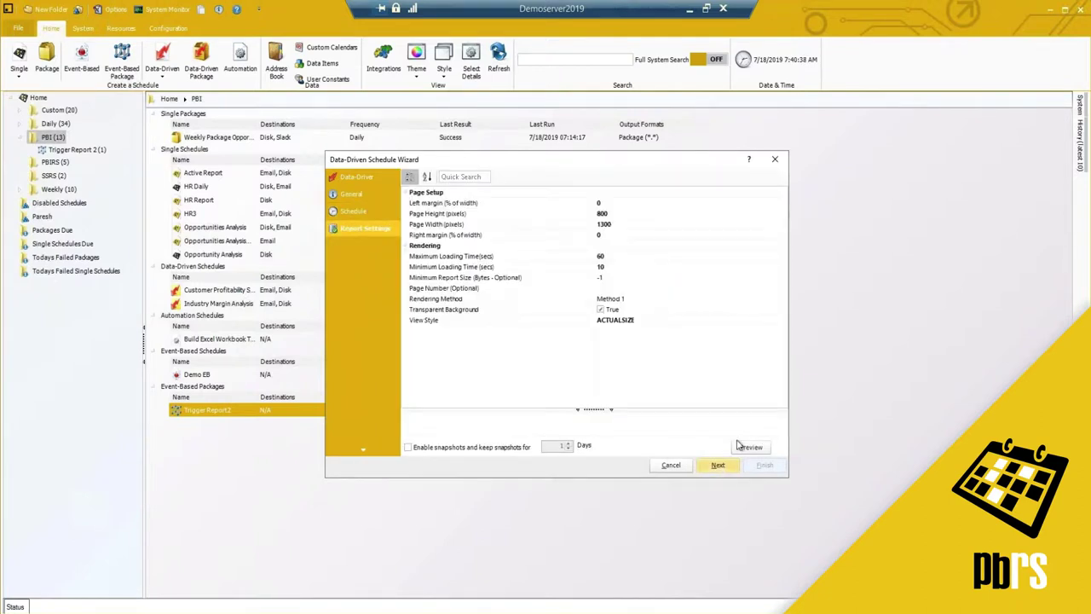
pyautogui.click(614, 290)
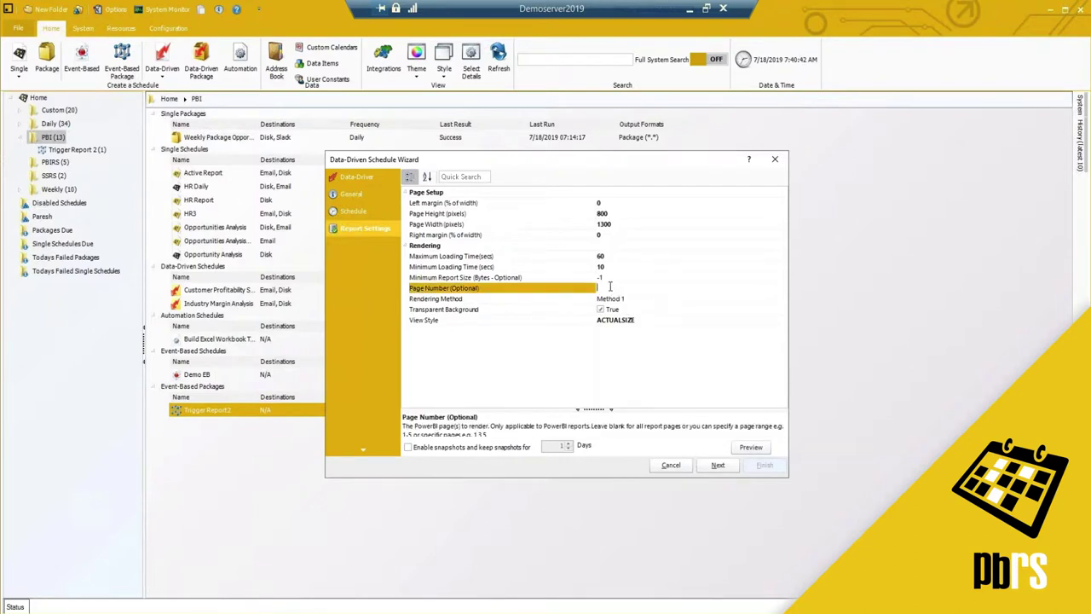
pyautogui.click(718, 466)
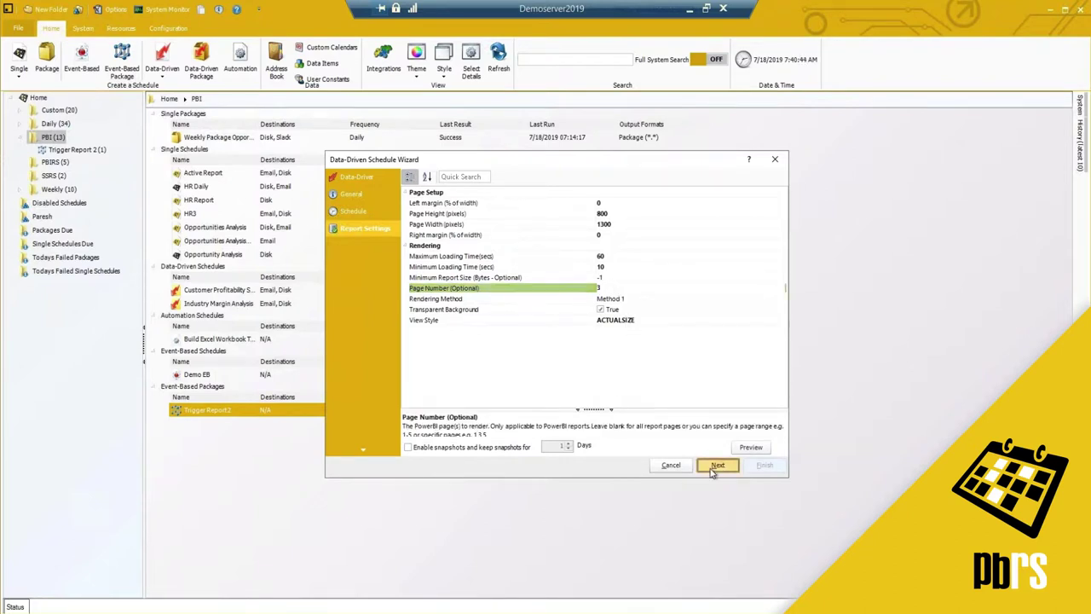
pyautogui.moveTo(503, 162); pyautogui.dragTo(512, 163)
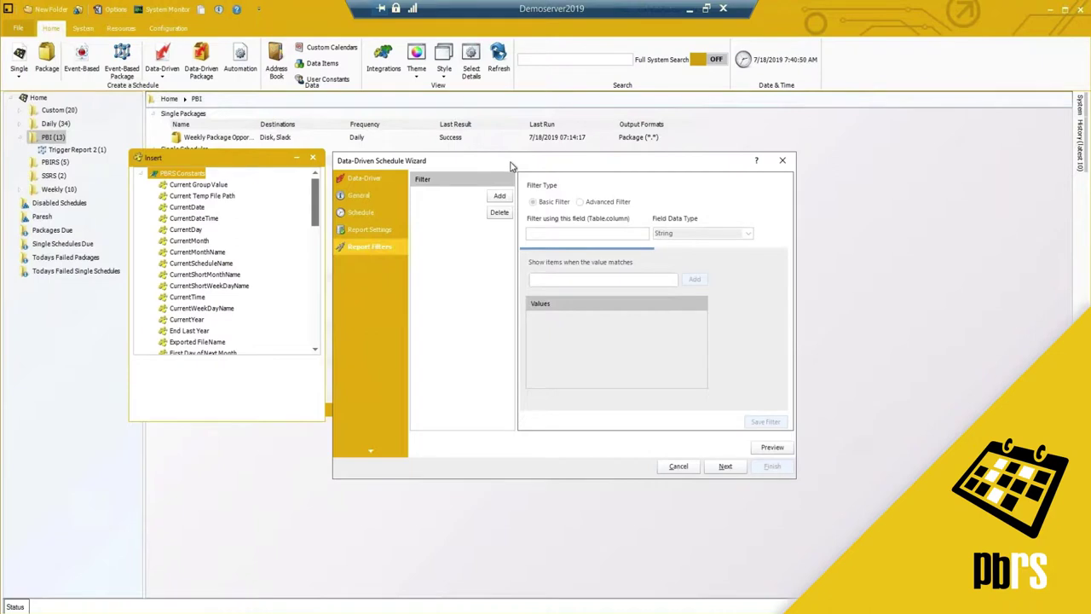
# Connect the data-driver query to the sample database and preview the Industry records it returns.
pyautogui.click(357, 182)
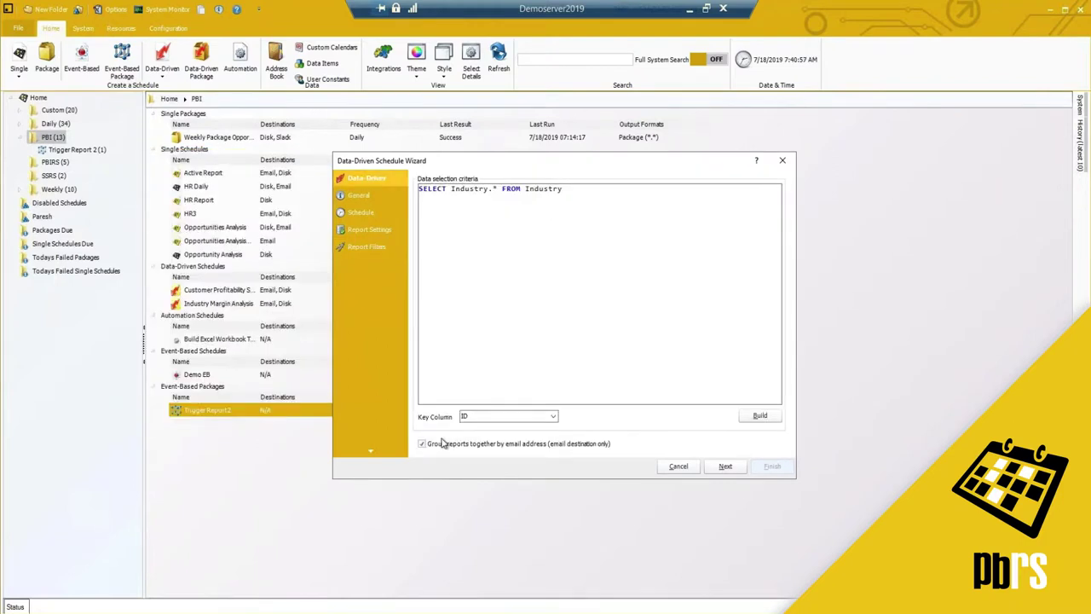
pyautogui.click(761, 416)
pyautogui.click(557, 253)
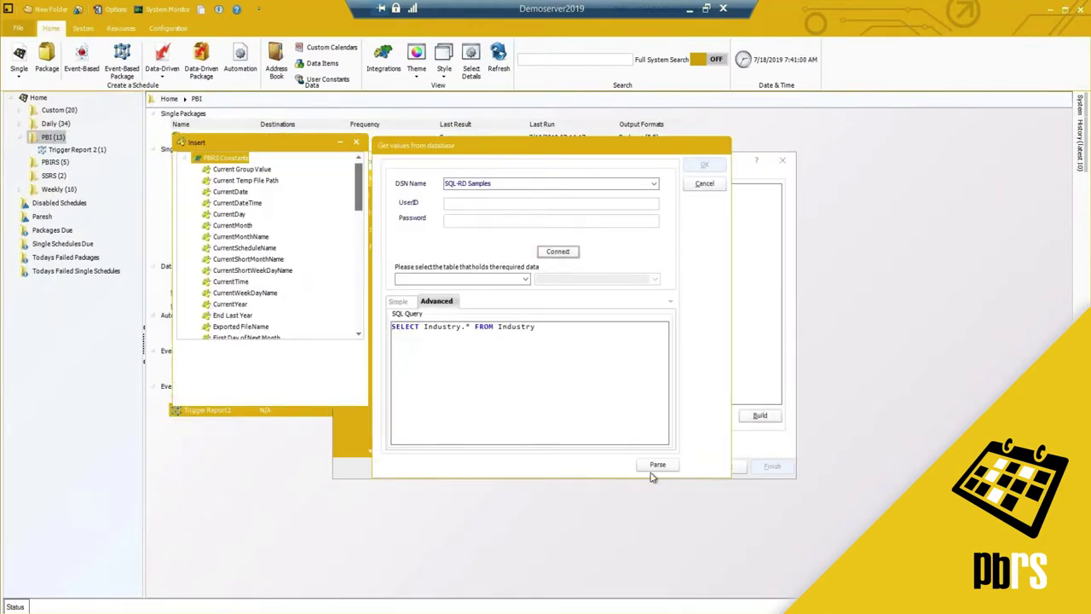
pyautogui.click(657, 465)
pyautogui.click(560, 355)
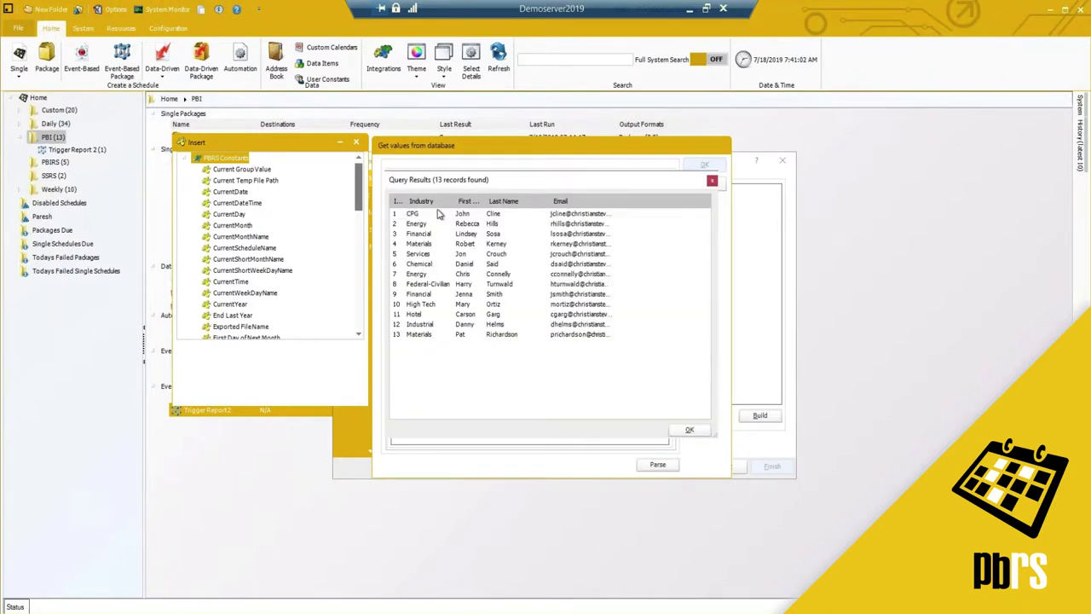
pyautogui.moveTo(456, 202); pyautogui.dragTo(419, 201)
pyautogui.click(442, 215)
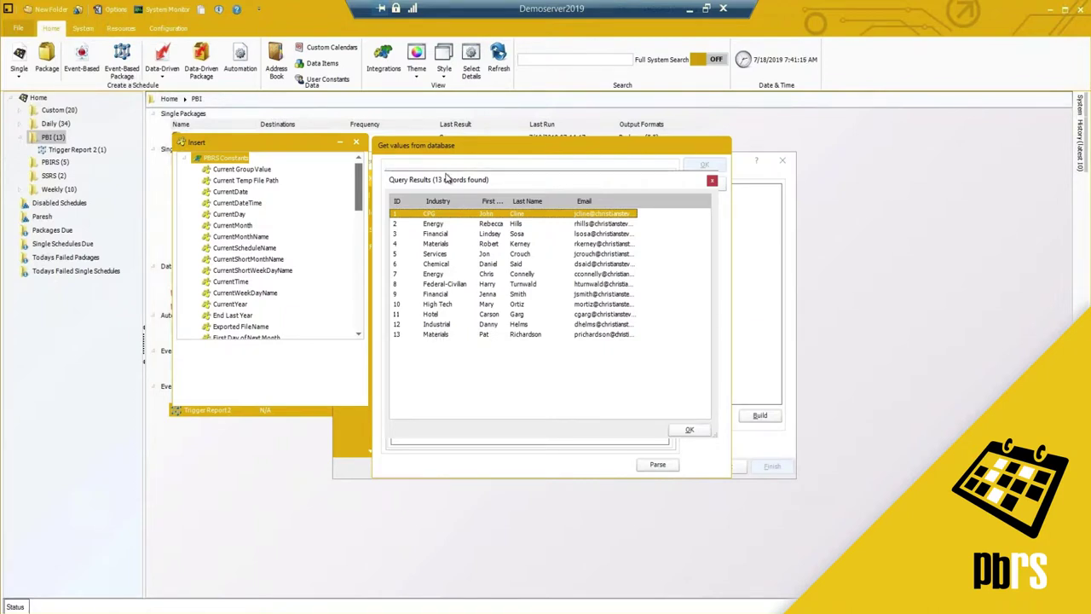
pyautogui.moveTo(444, 182); pyautogui.dragTo(436, 207)
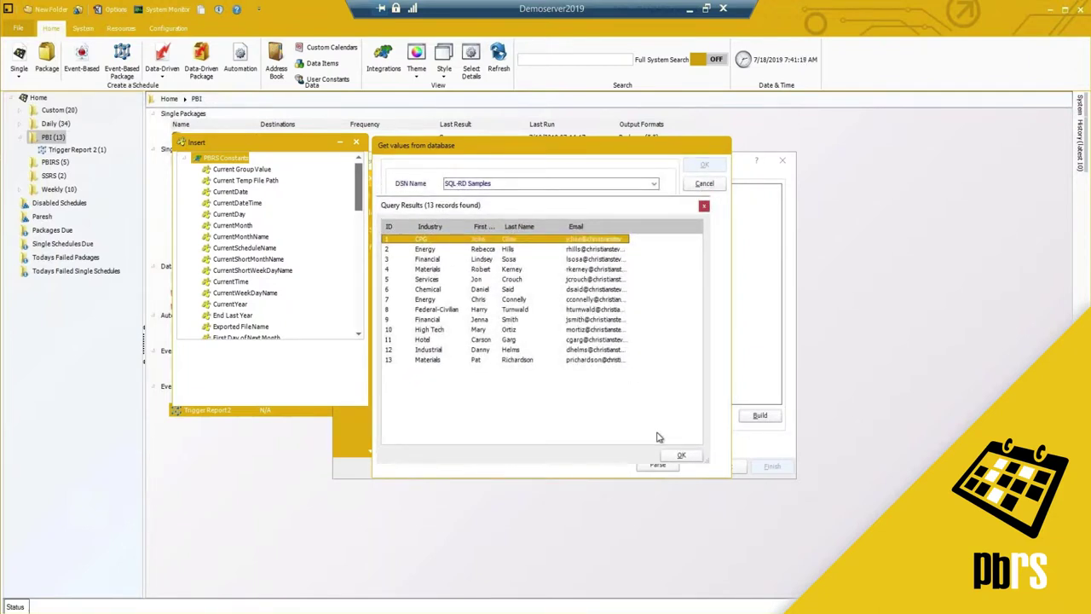
pyautogui.click(681, 455)
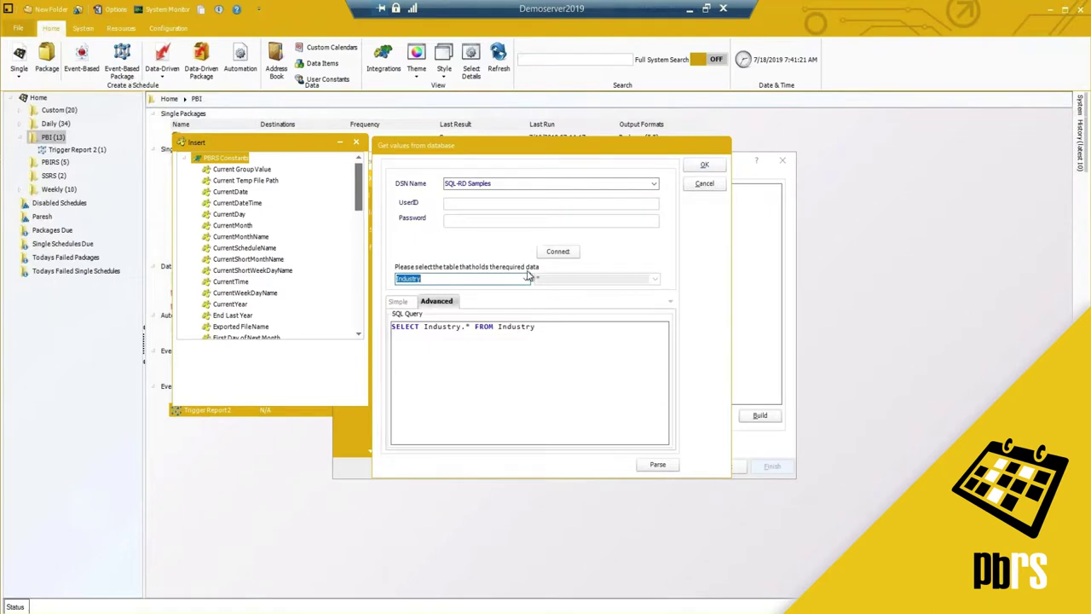
# Switch the query to Simple mode, re-test it to confirm 13 records, and keep it.
pyautogui.click(399, 302)
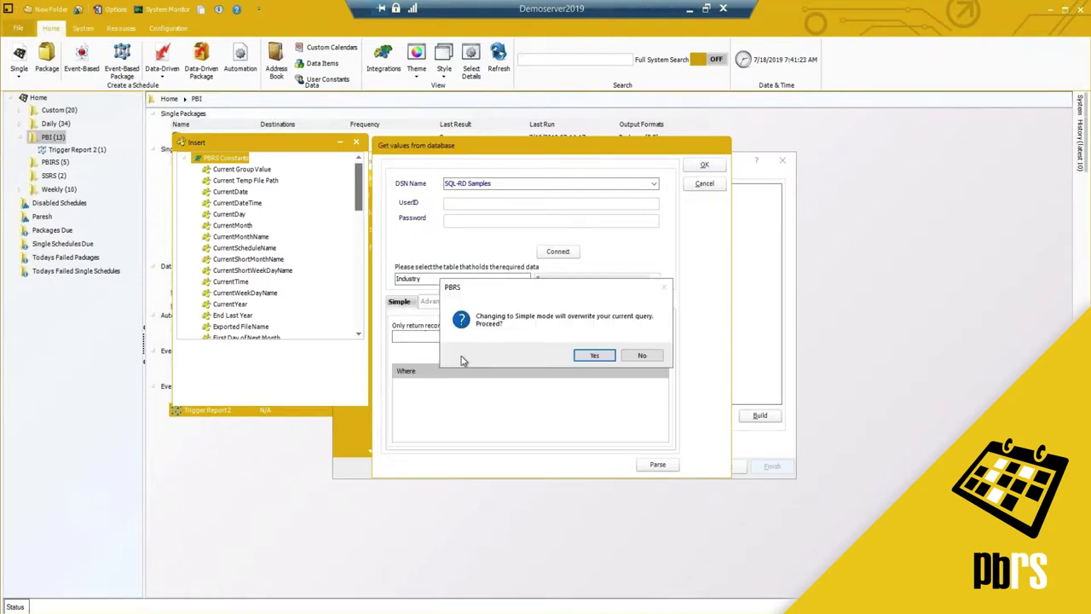
pyautogui.click(582, 358)
pyautogui.click(479, 337)
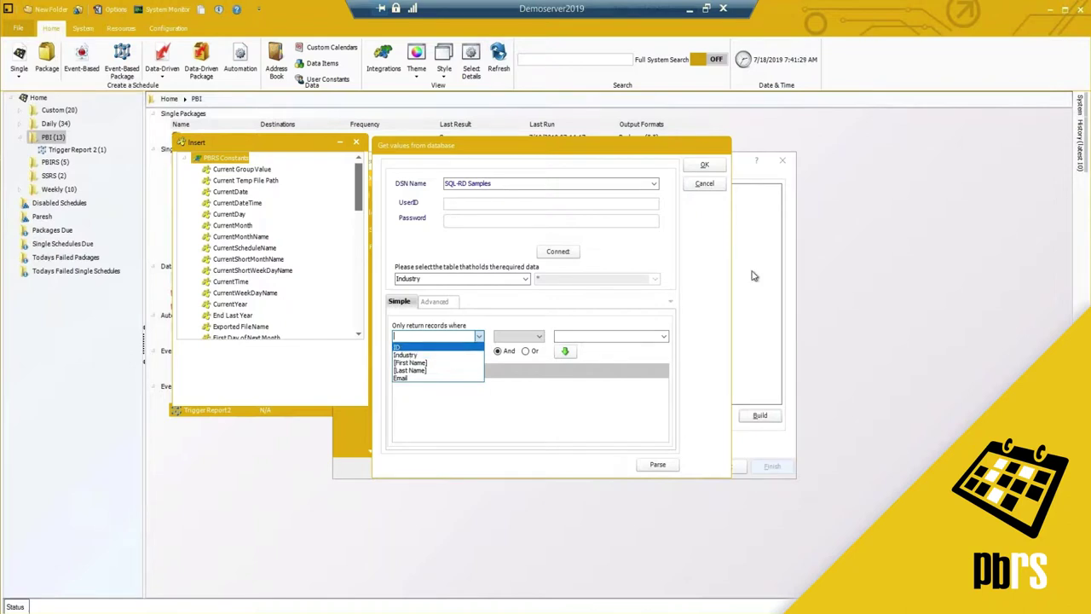
pyautogui.click(502, 302)
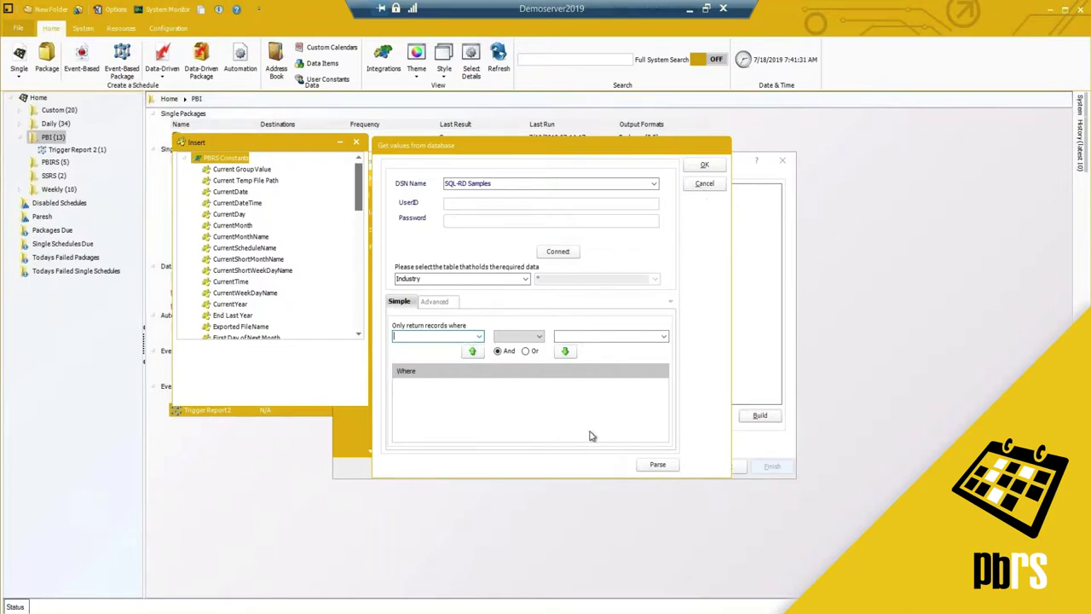
pyautogui.click(653, 465)
pyautogui.click(563, 357)
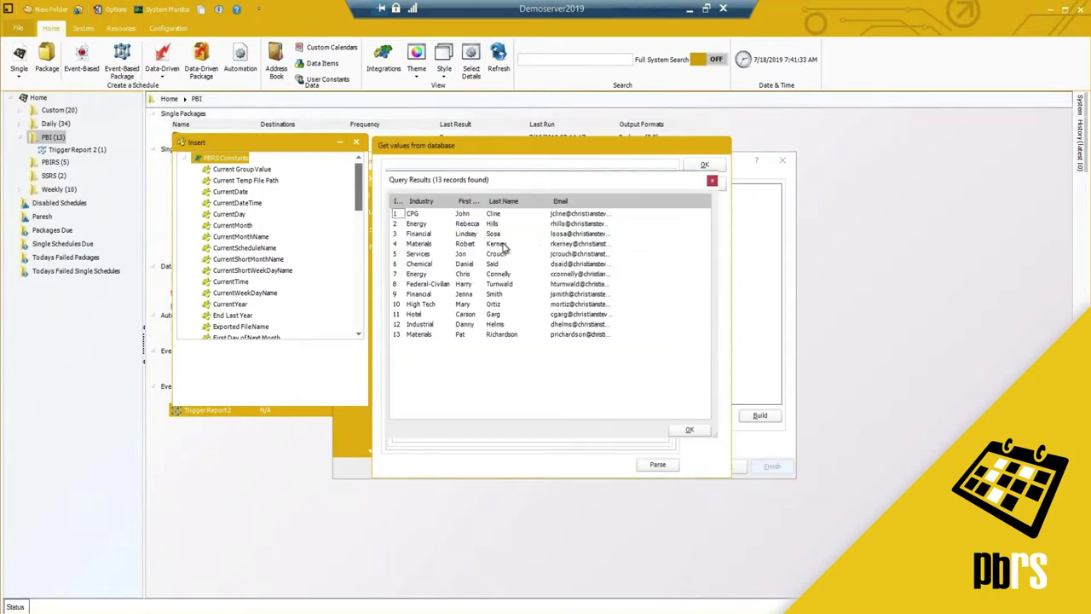
pyautogui.click(690, 430)
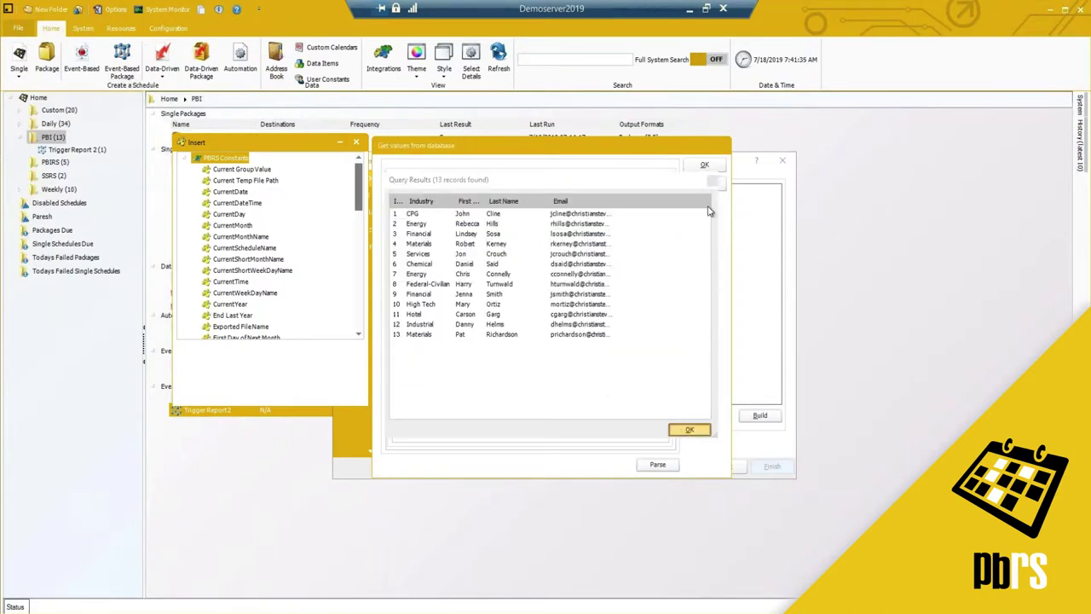
pyautogui.click(704, 165)
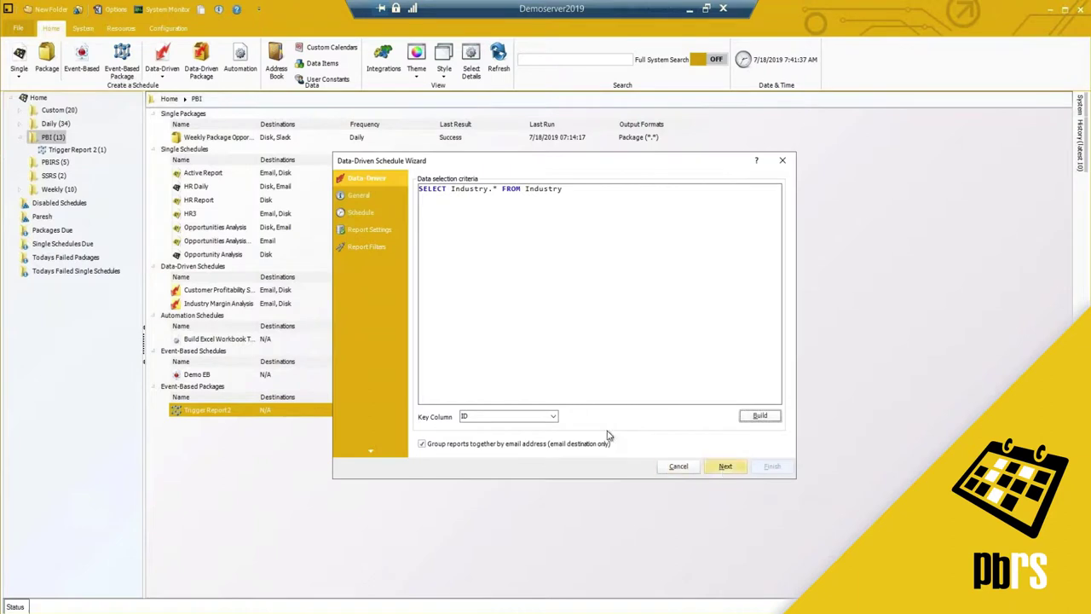
# Add a report filter on the field Industries.Industry with the String data type.
pyautogui.click(369, 248)
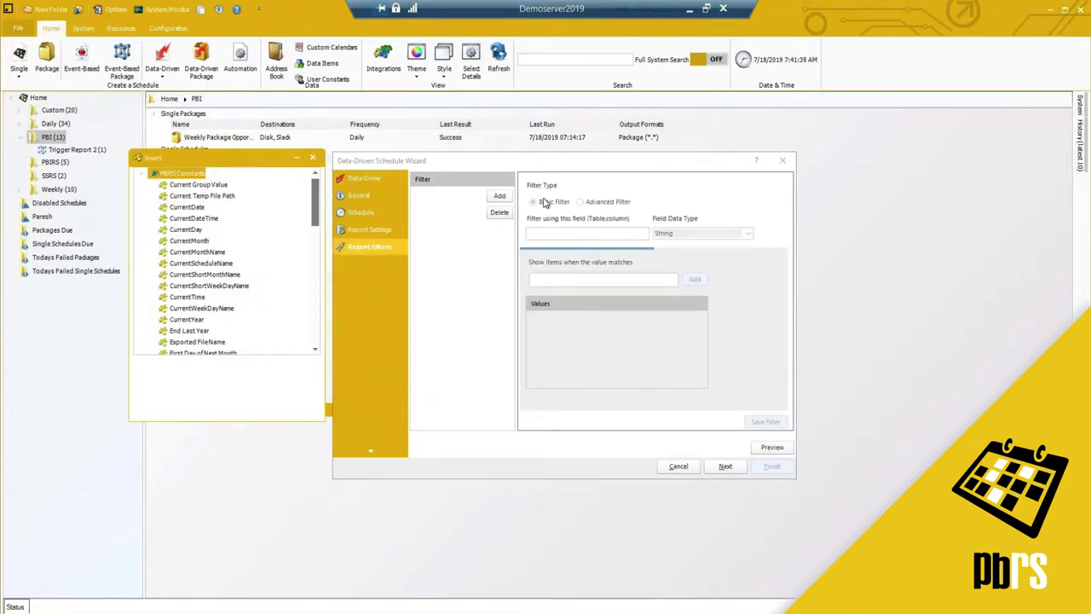
pyautogui.click(500, 197)
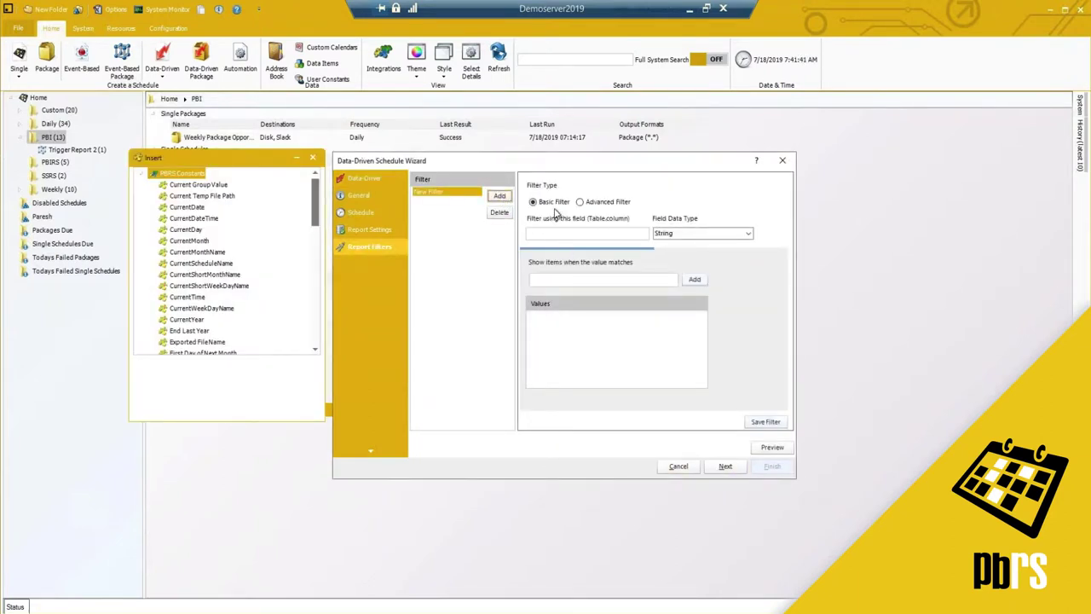
pyautogui.click(546, 234)
pyautogui.write('(')
pyautogui.write('stry')
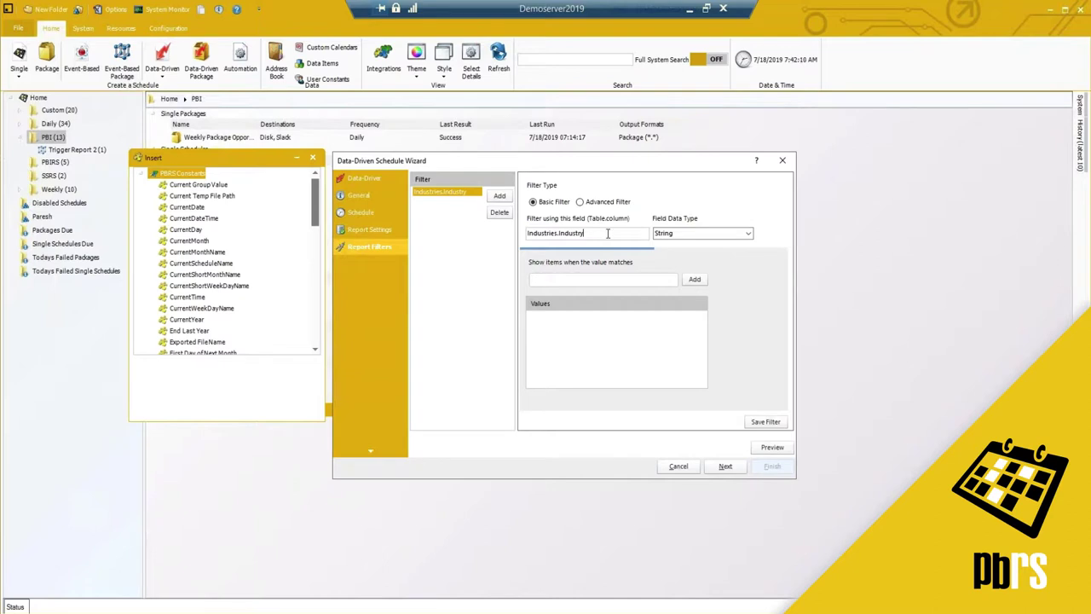
pyautogui.click(749, 235)
pyautogui.click(749, 235)
pyautogui.click(749, 234)
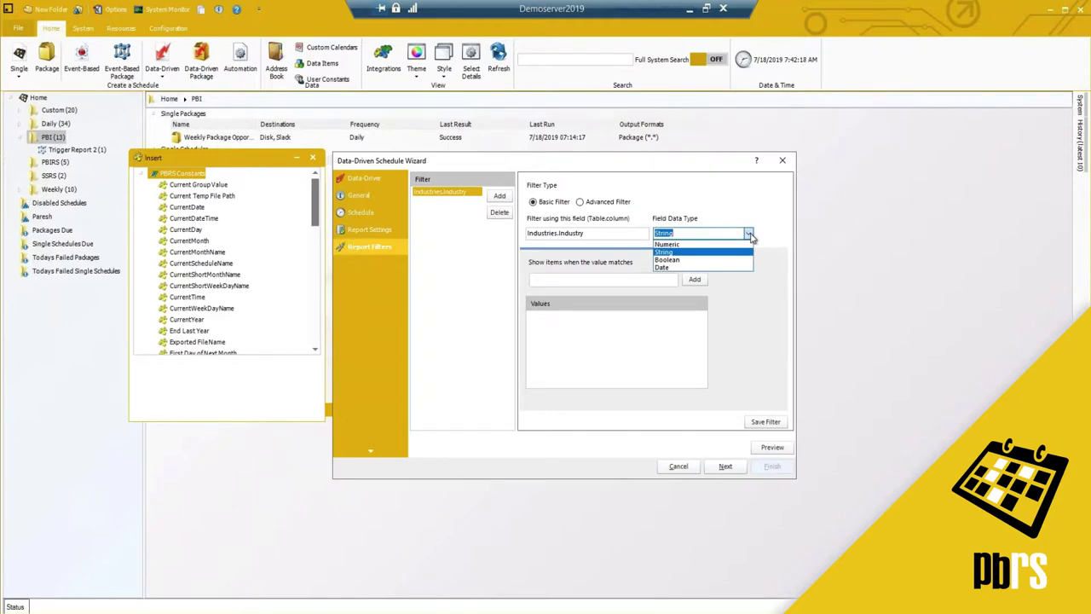
pyautogui.click(749, 234)
pyautogui.click(600, 281)
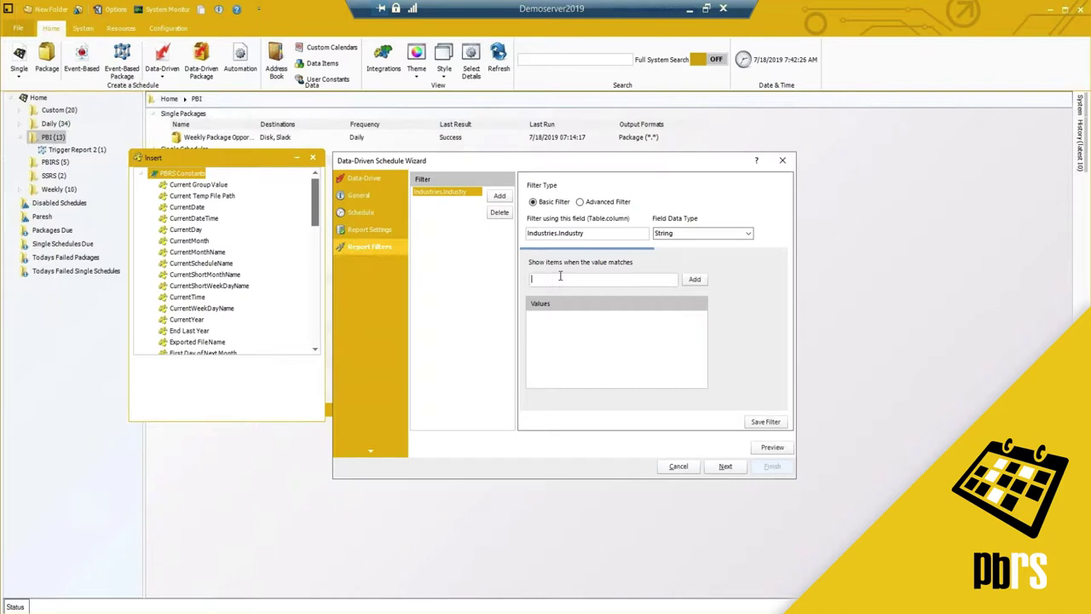
# Drag the Data-Driven Data Industry field into the filter's 'Show items when the value matches' box.
pyautogui.click(142, 173)
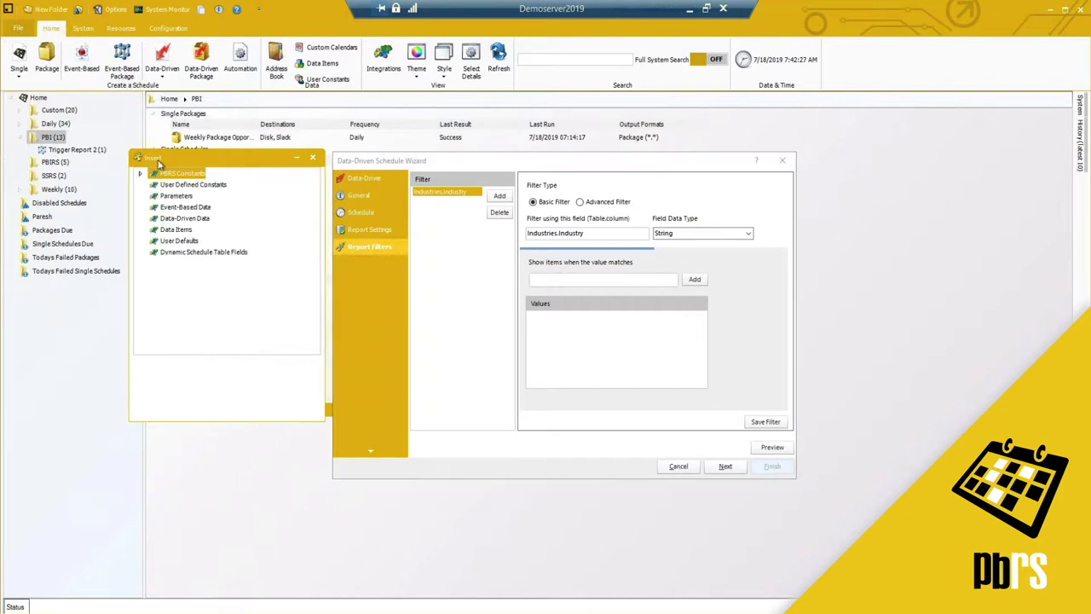
pyautogui.click(184, 219)
pyautogui.click(142, 219)
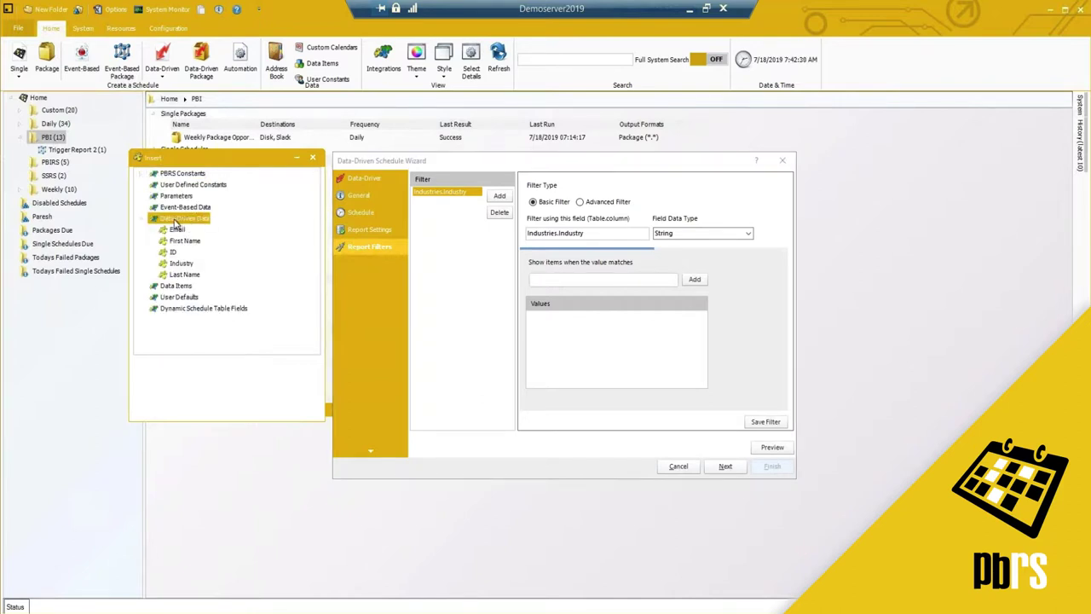
pyautogui.click(186, 241)
pyautogui.click(182, 264)
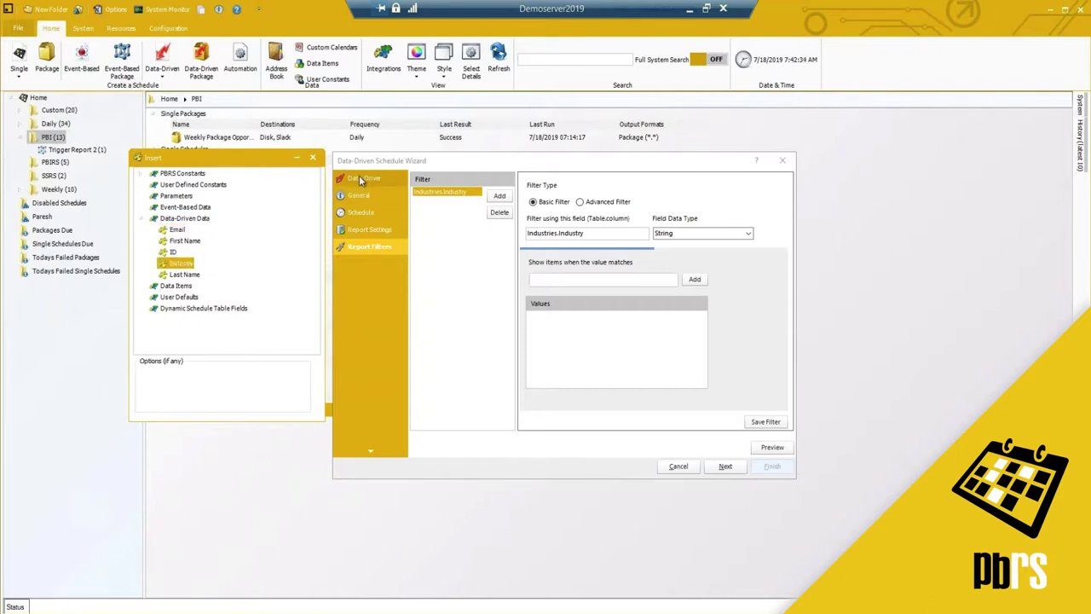
pyautogui.click(184, 240)
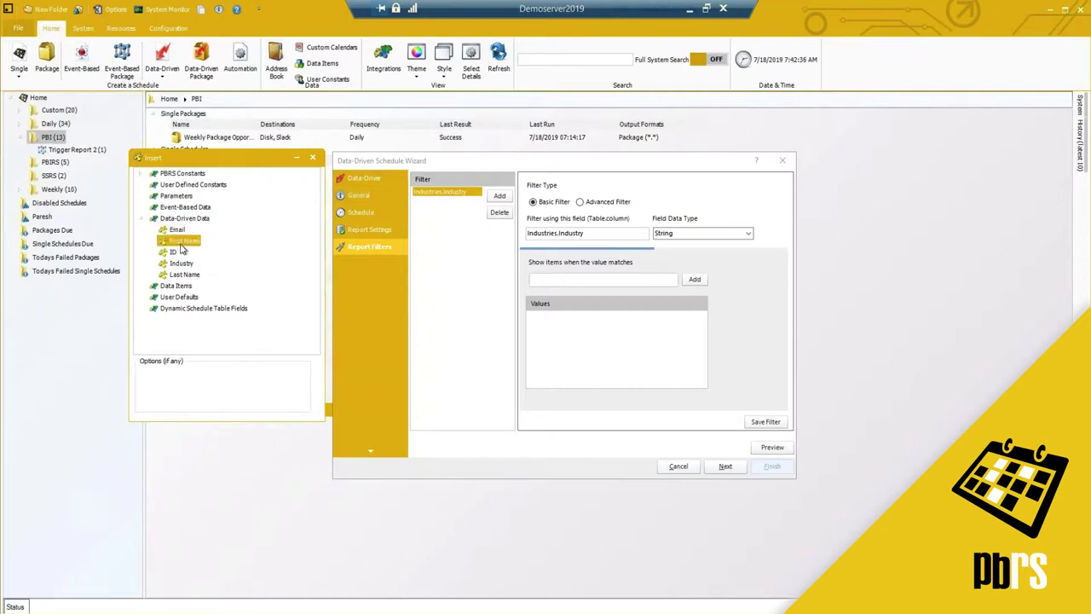
pyautogui.click(184, 274)
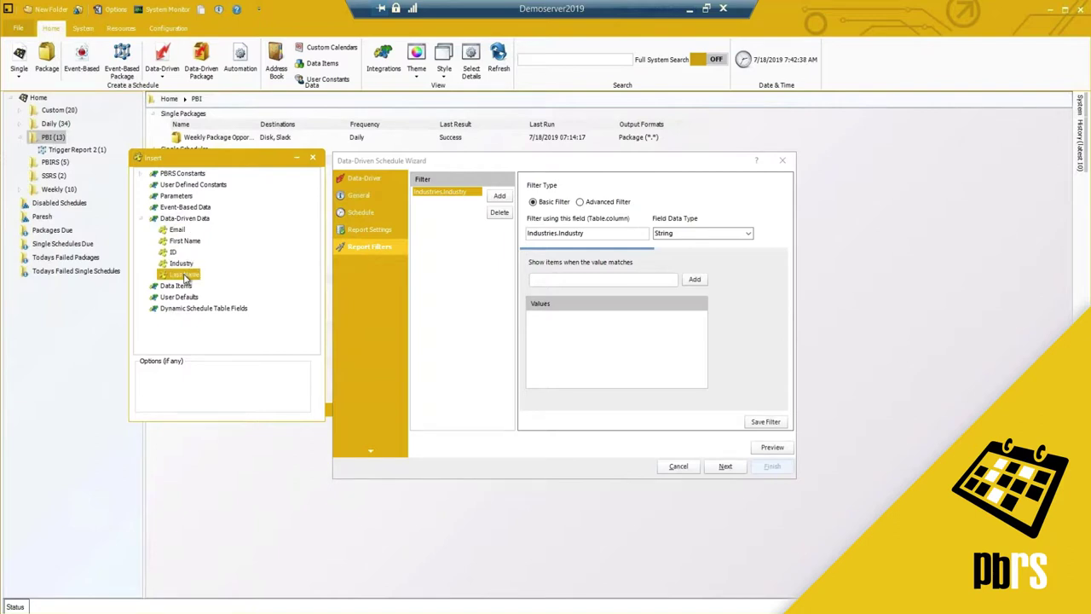
pyautogui.click(175, 231)
pyautogui.click(182, 274)
pyautogui.click(181, 263)
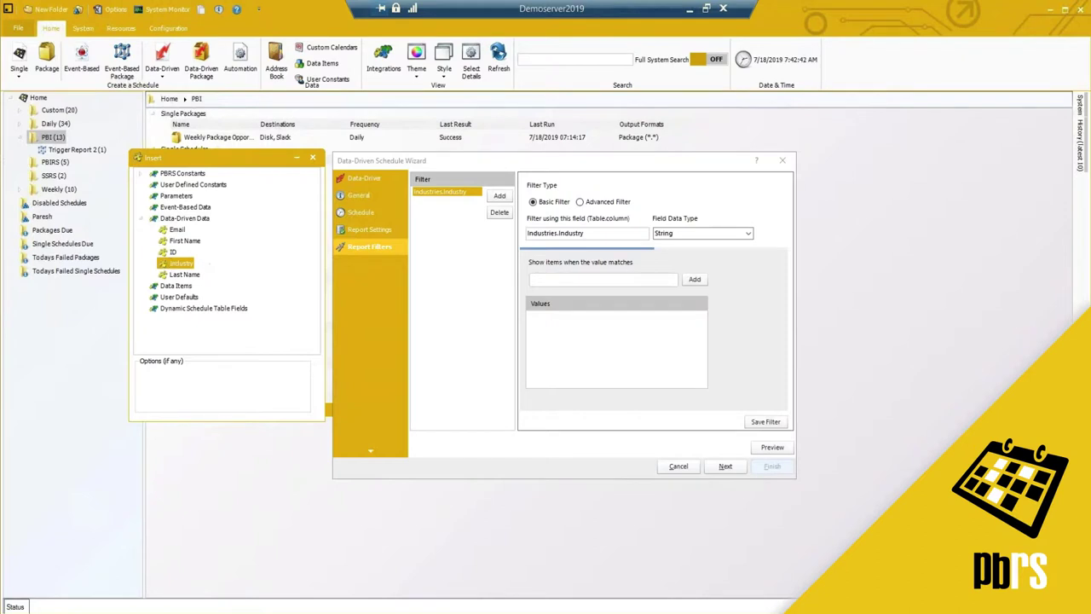
pyautogui.moveTo(181, 264); pyautogui.dragTo(511, 281)
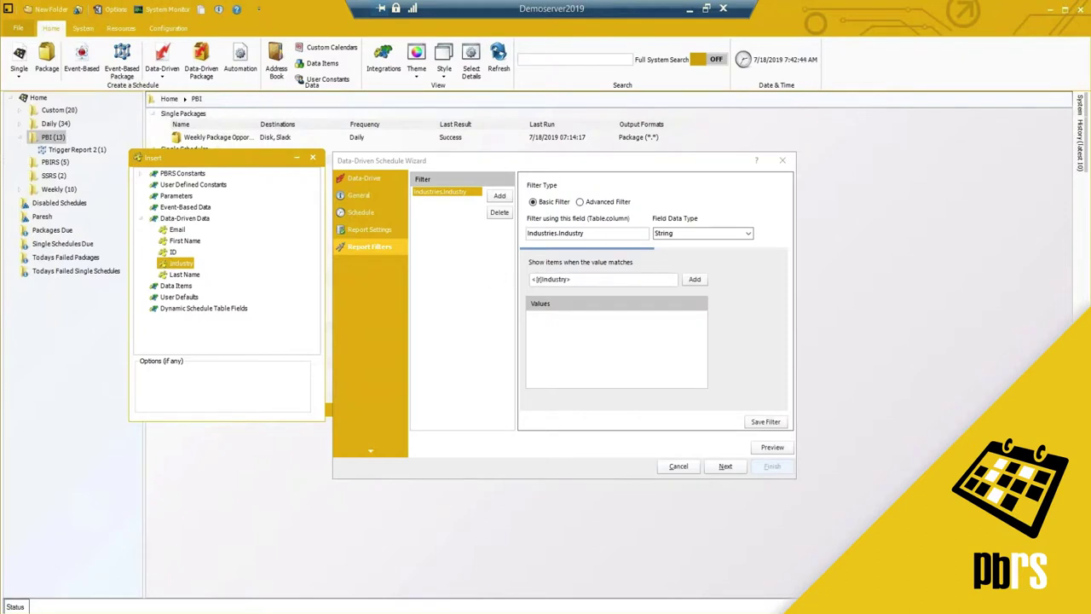